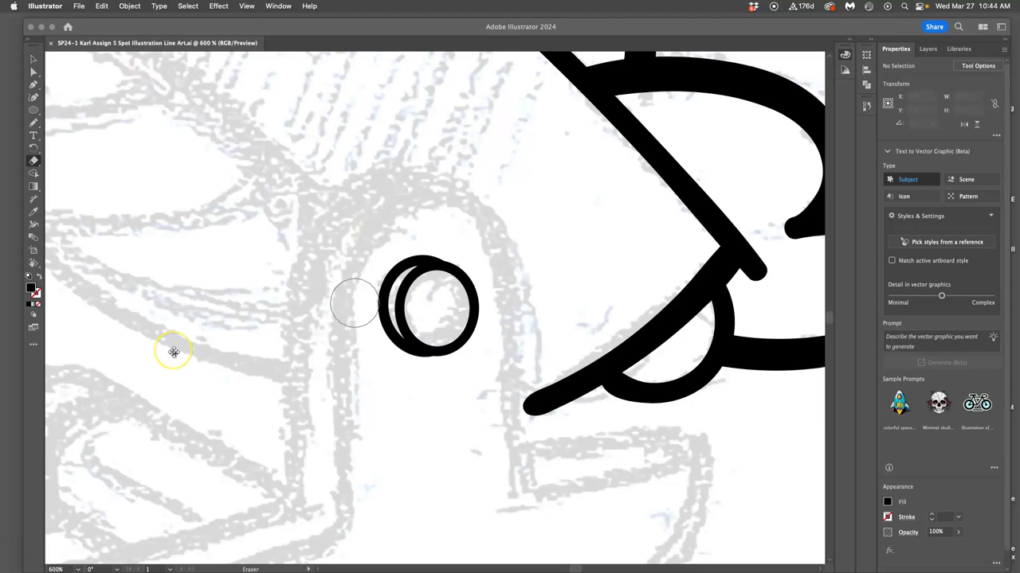
Reshape the overshooting line end where the leg's two outlines meet into a clean rounded corner with the Pencil tool.
left_click(35, 126)
double_click(34, 126)
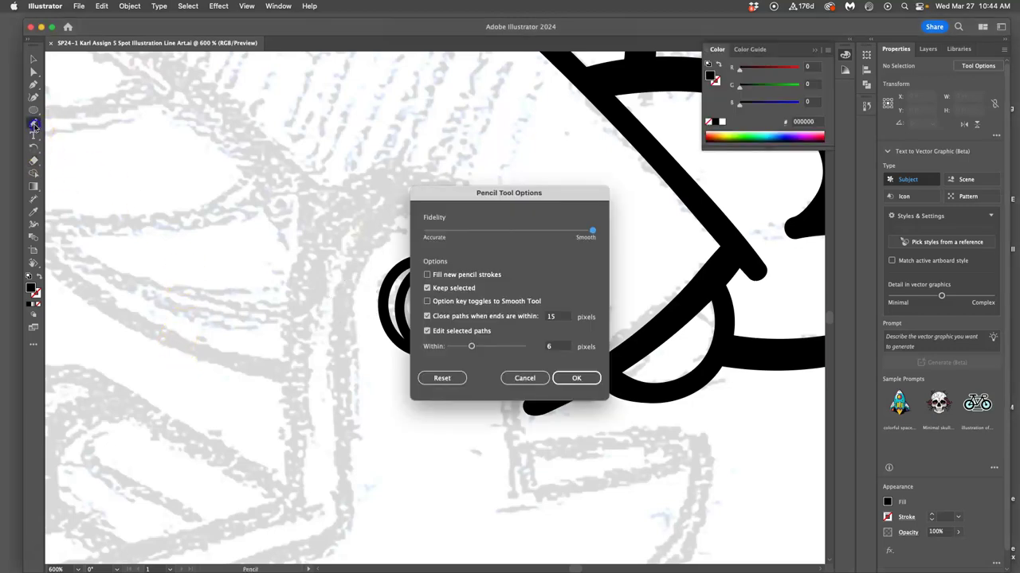
left_click(576, 379)
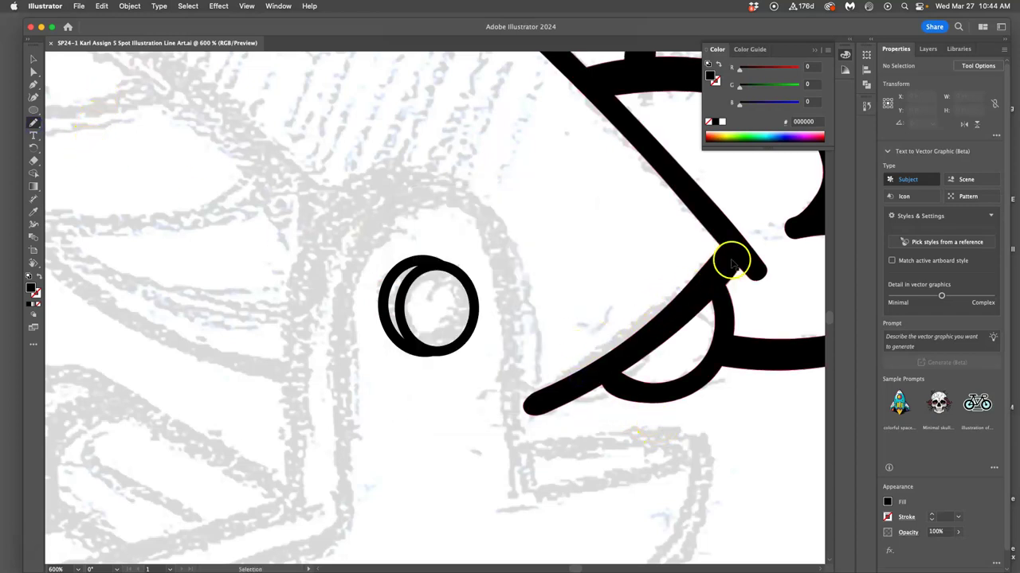
left_click(33, 72)
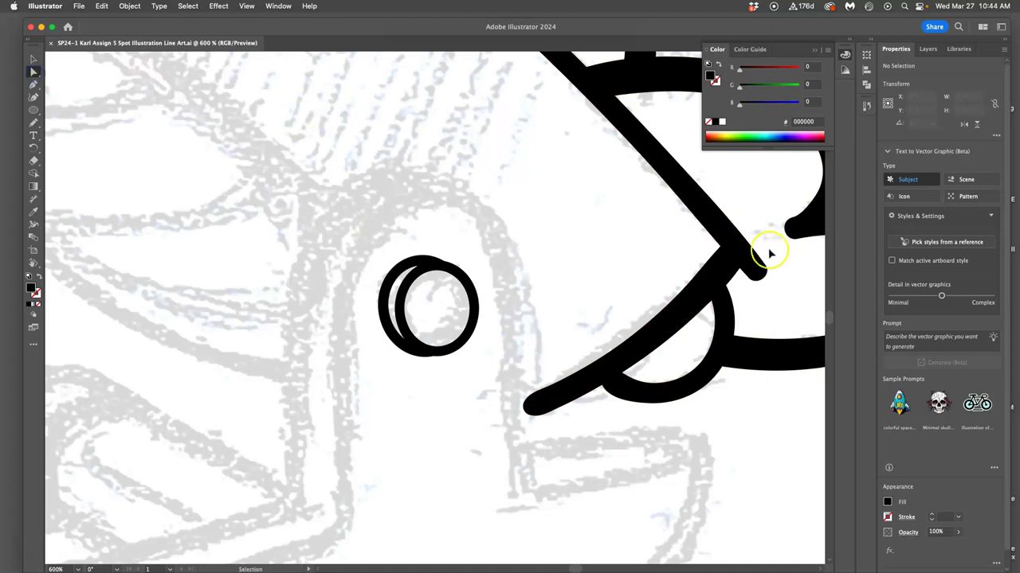
left_click(743, 257)
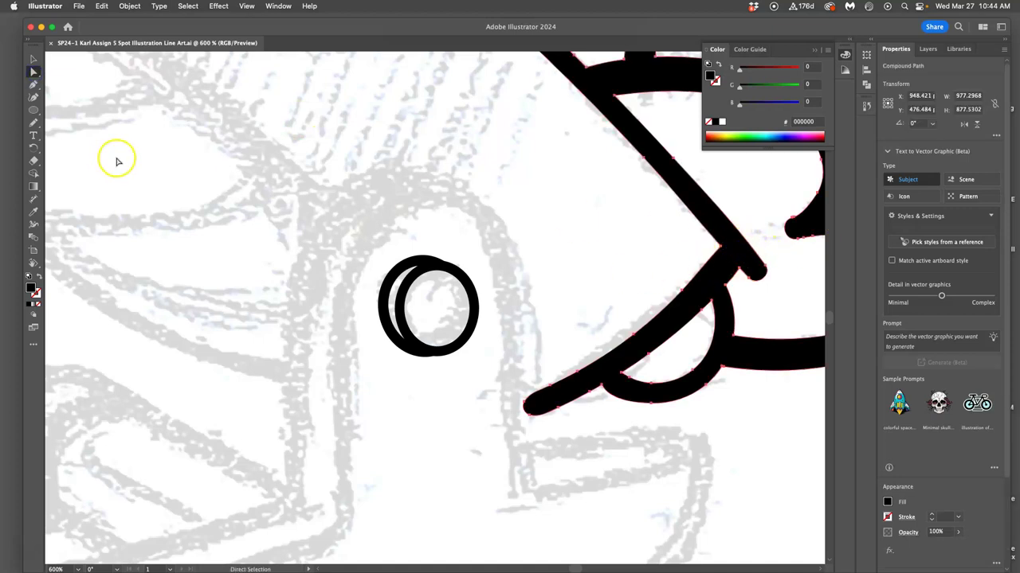
left_click(34, 123)
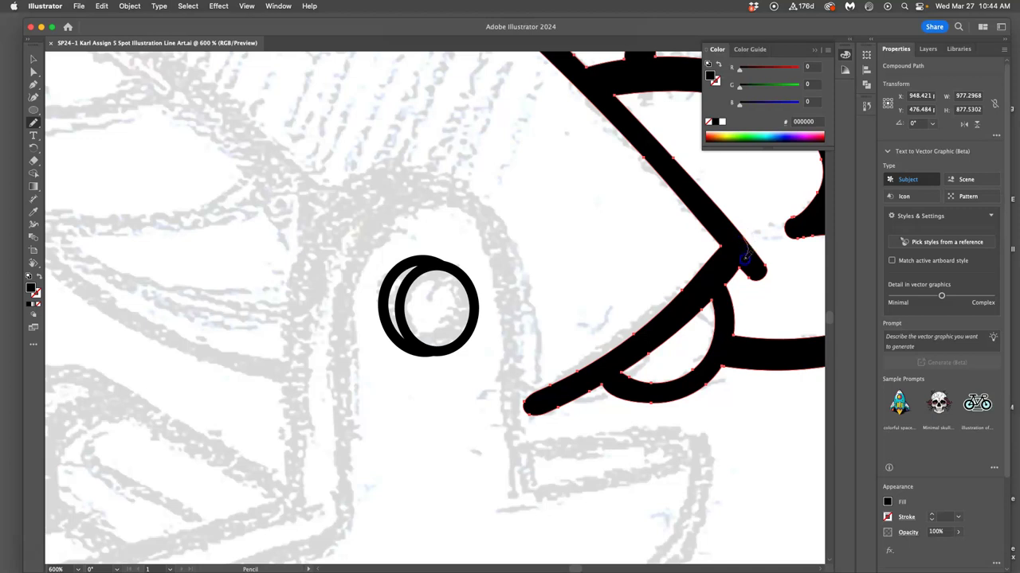
left_click_drag(739, 269, 737, 273)
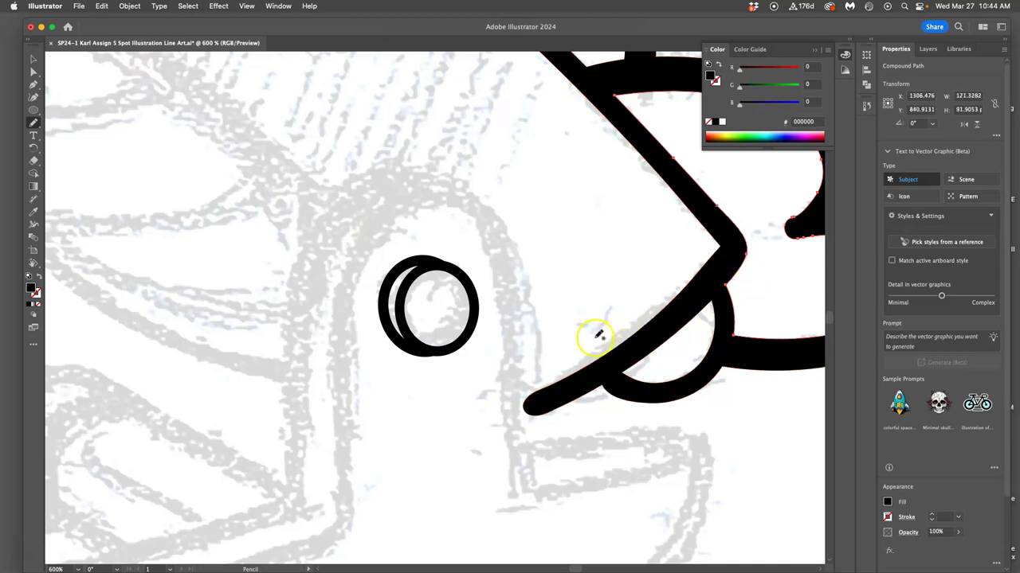
Unite the two overlapping ring shapes of the lower bolt and smooth their outer contour with the Pencil tool.
key("super")
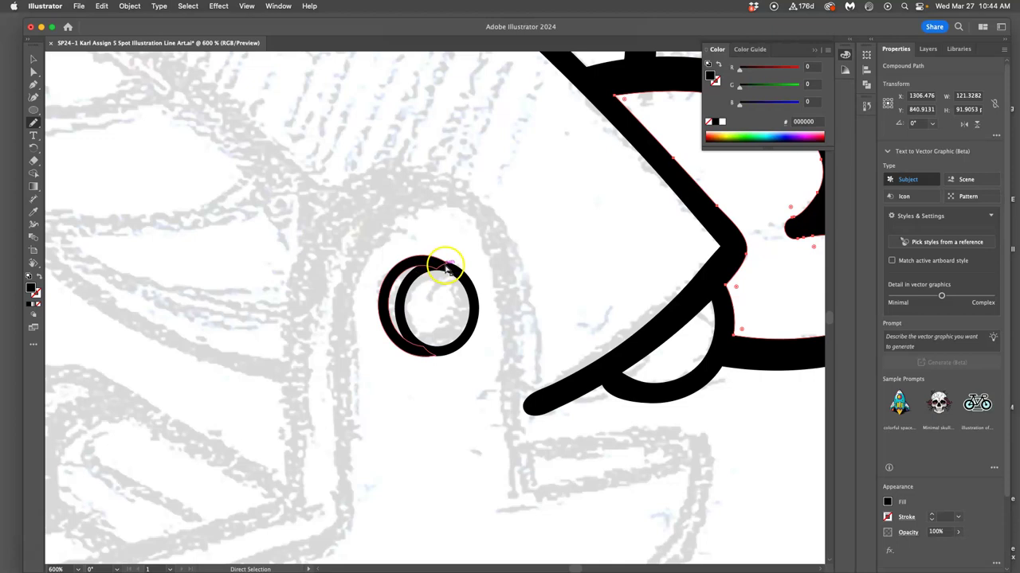
left_click(450, 273)
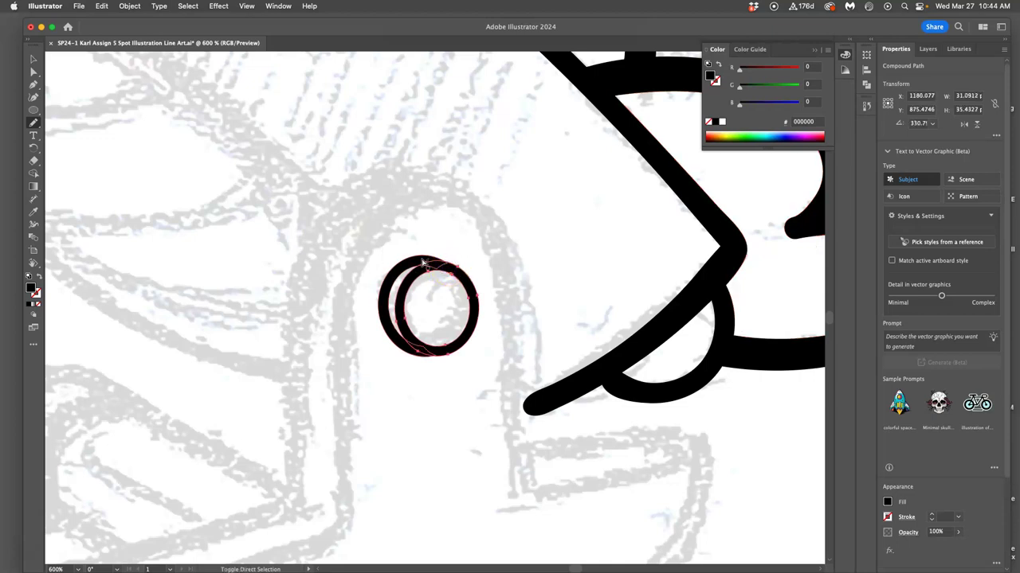
left_click(476, 294, "shift+super")
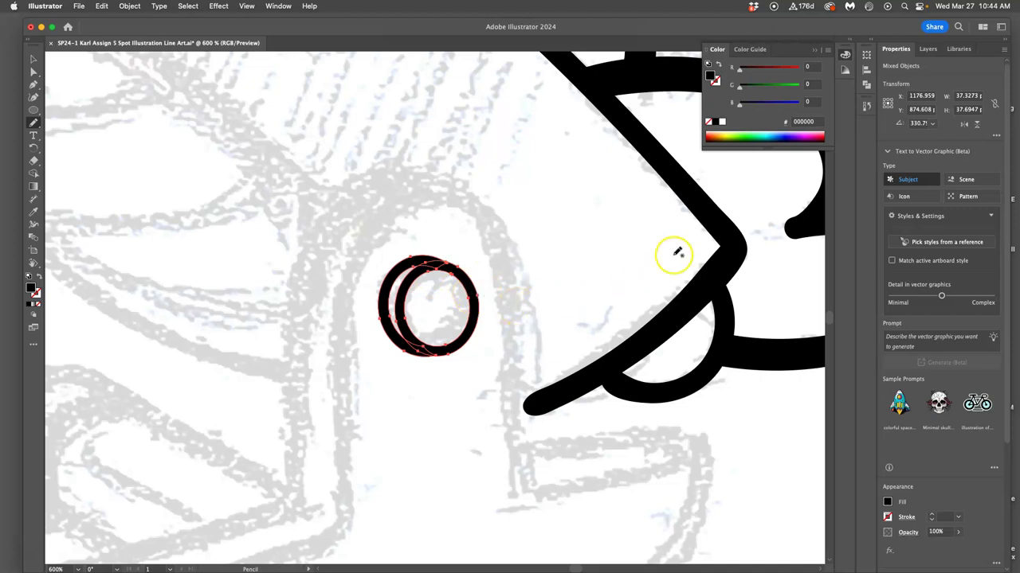
left_click(868, 86)
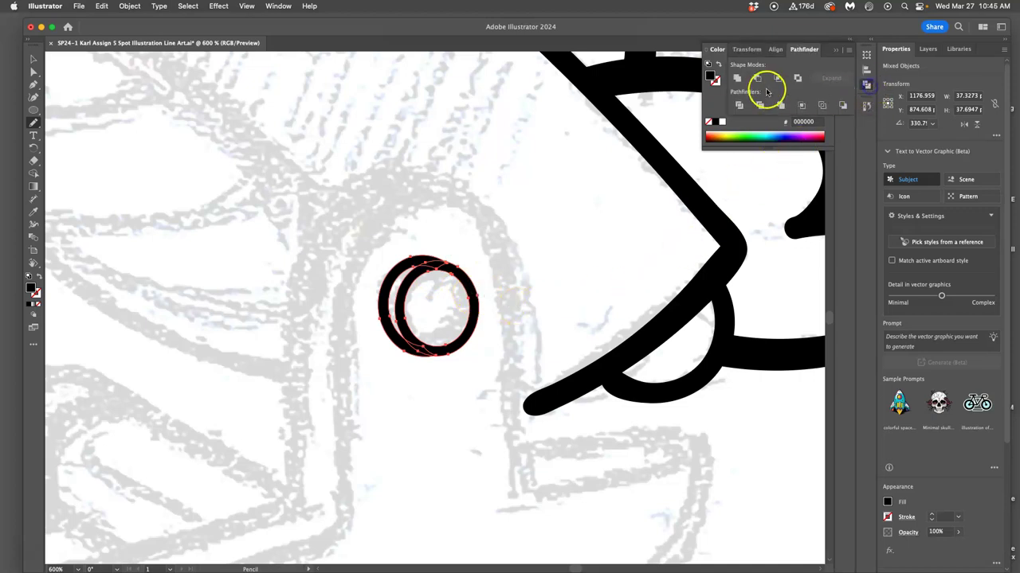
left_click(736, 78)
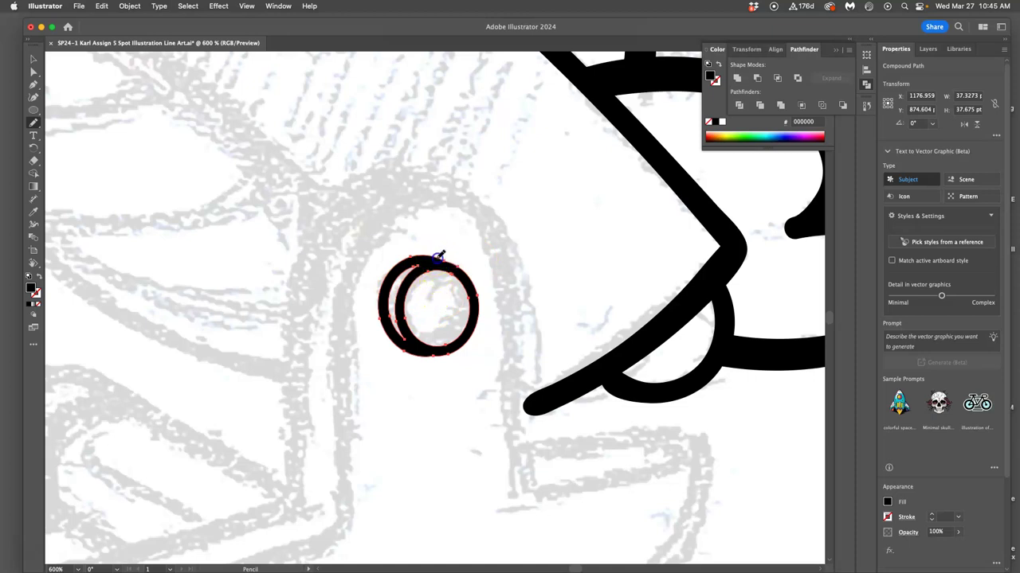
mouse_move(458, 263)
left_mouse_down()
mouse_move(459, 303)
mouse_move(399, 351)
mouse_move(427, 358)
mouse_move(381, 350)
mouse_move(358, 314)
left_mouse_up()
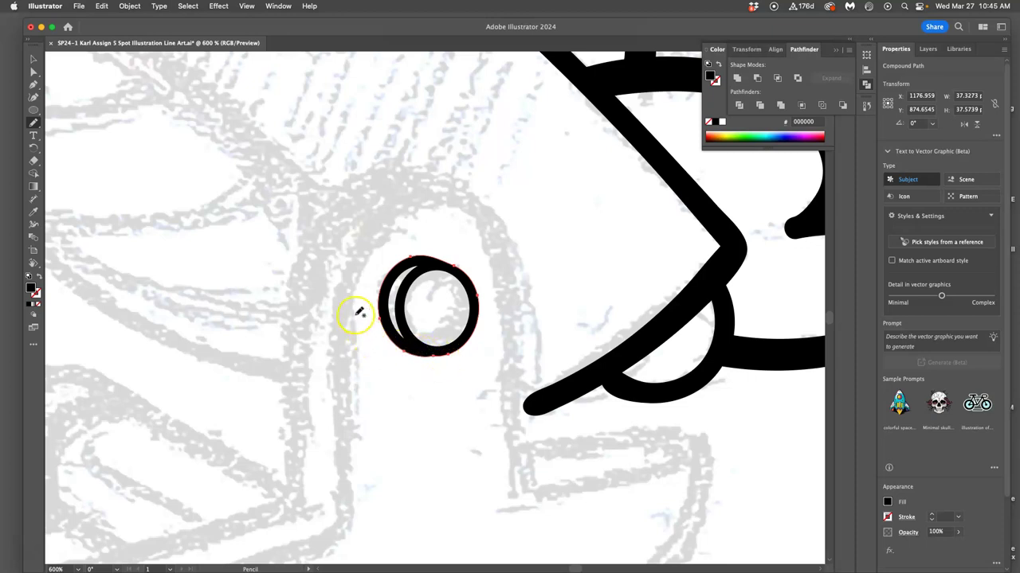
Move the upper bolt's ring slightly down and to the right of its sketched position.
key("super+minus")
key("super+minus")
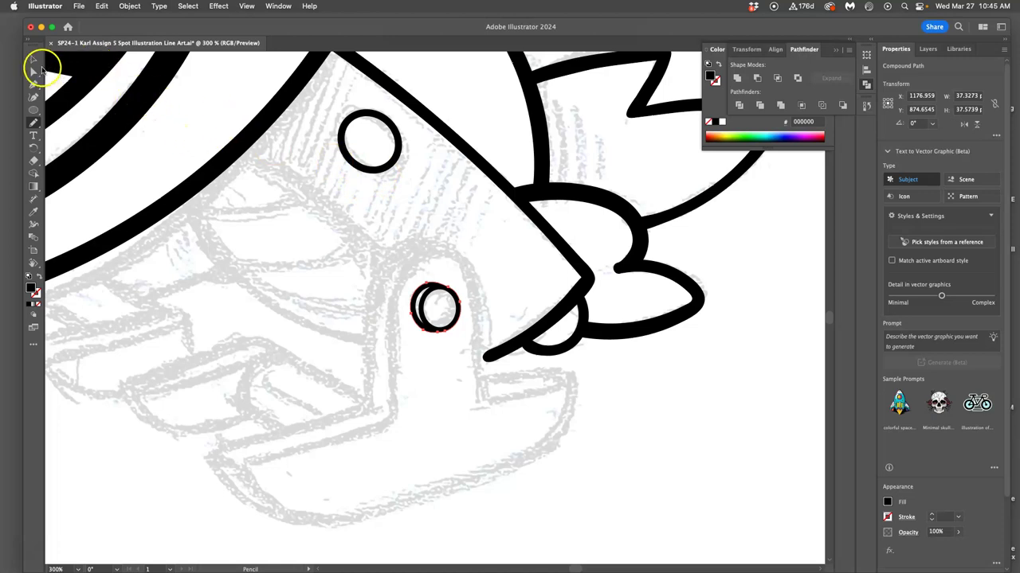
left_click(32, 71)
left_click(395, 128)
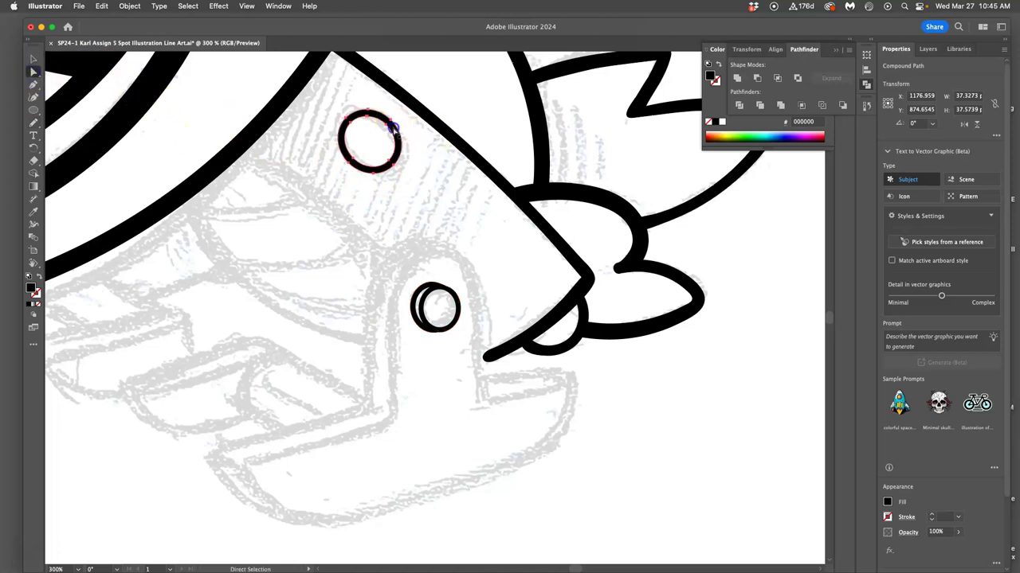
left_click_drag(395, 126, 406, 135)
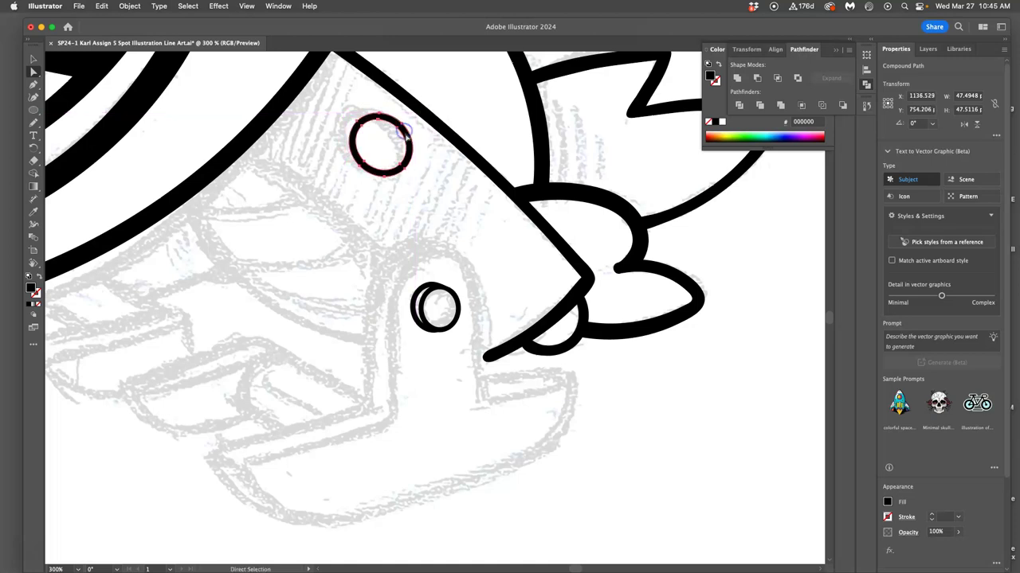
Paste a copy of the upper ring, offset it slightly up and left of the original, and erase its part inside the ring.
key("v")
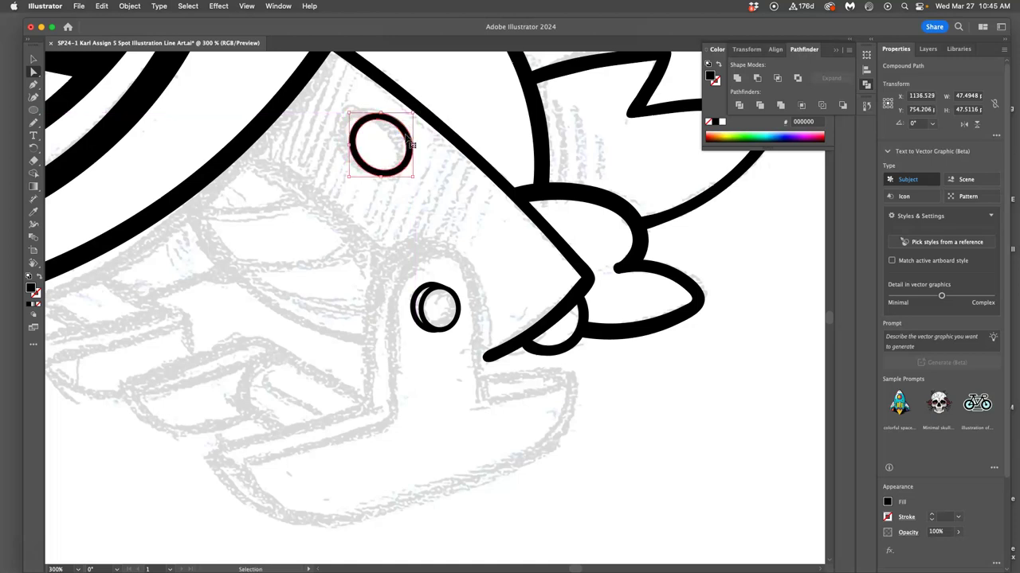
key("super+v")
key("a")
left_click(444, 280)
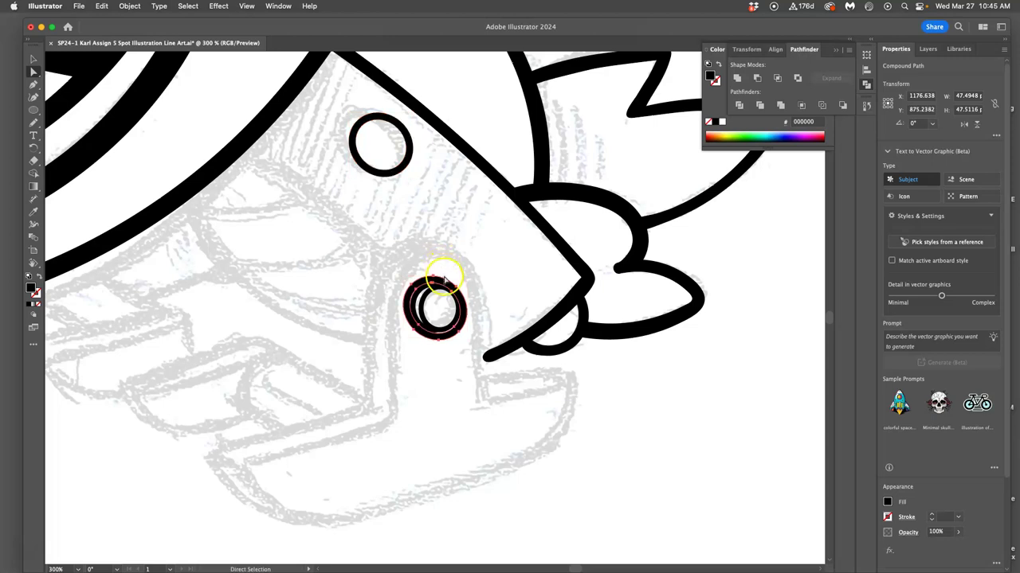
left_click_drag(444, 281, 378, 116)
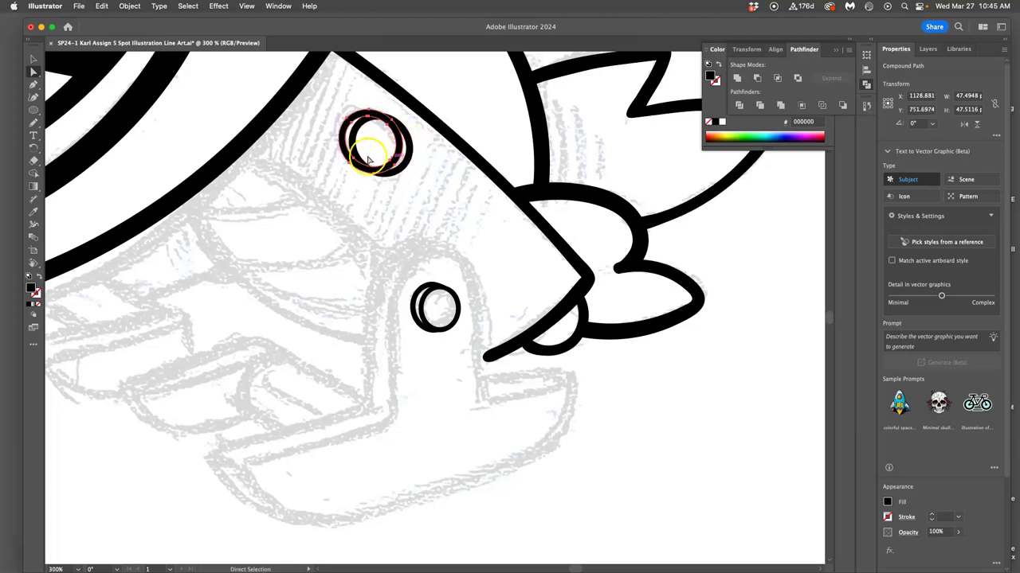
left_click(34, 160)
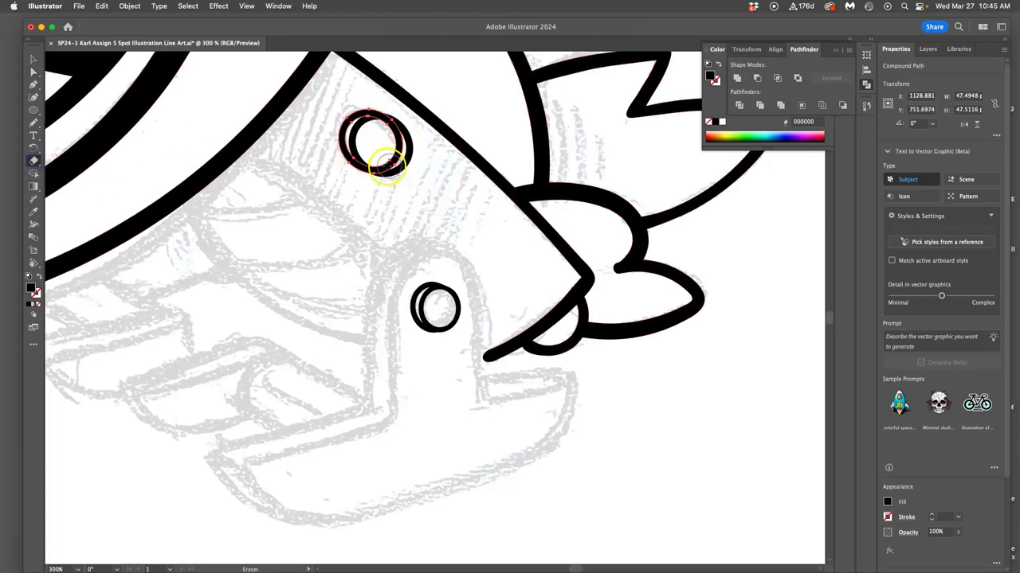
mouse_move(378, 164)
left_mouse_down()
mouse_move(399, 144)
mouse_move(380, 130)
left_mouse_up()
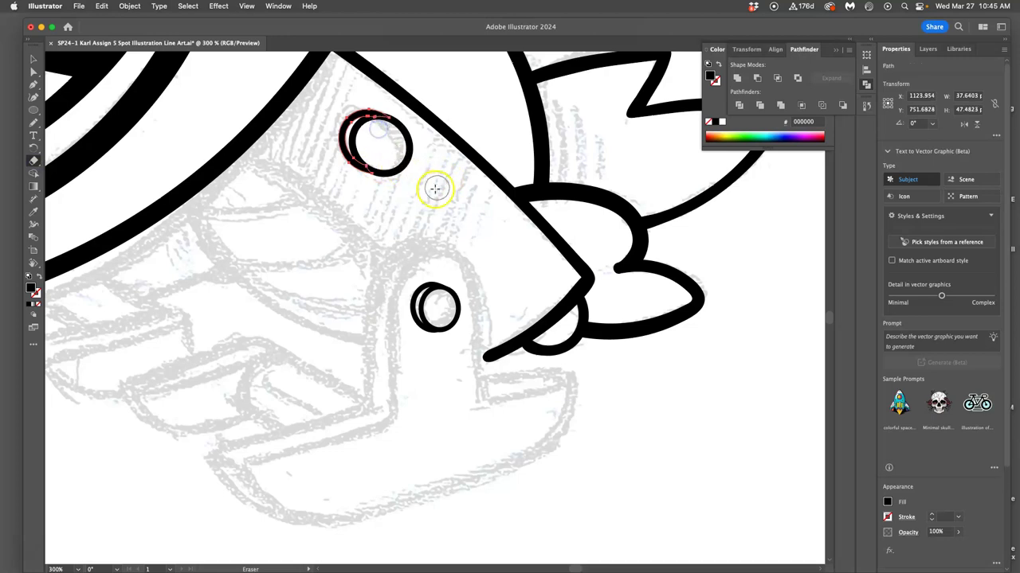
Unite the upper bolt's ring with the trimmed copy and smooth the outer contour with the Pencil tool.
key("a")
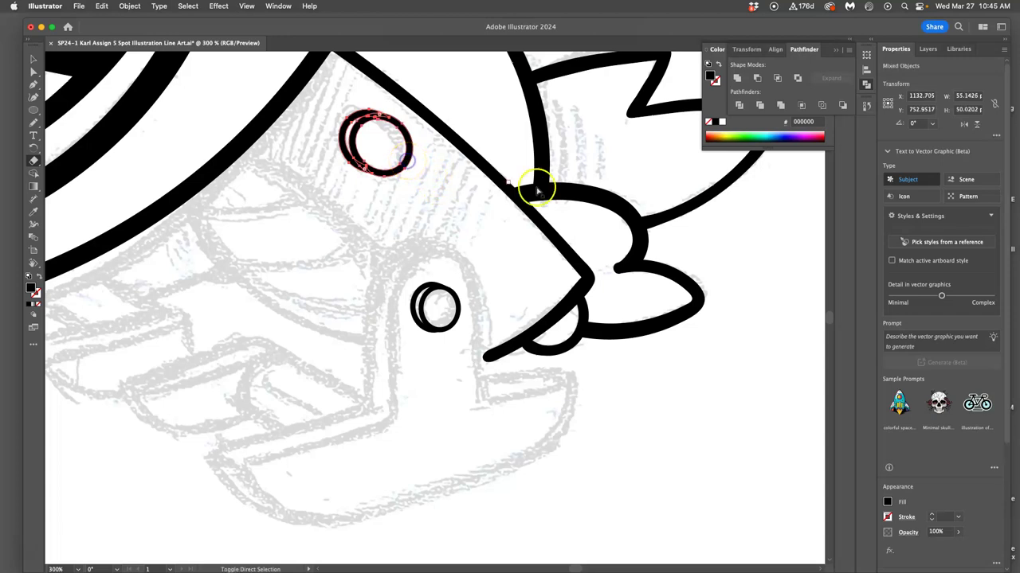
left_click(738, 78)
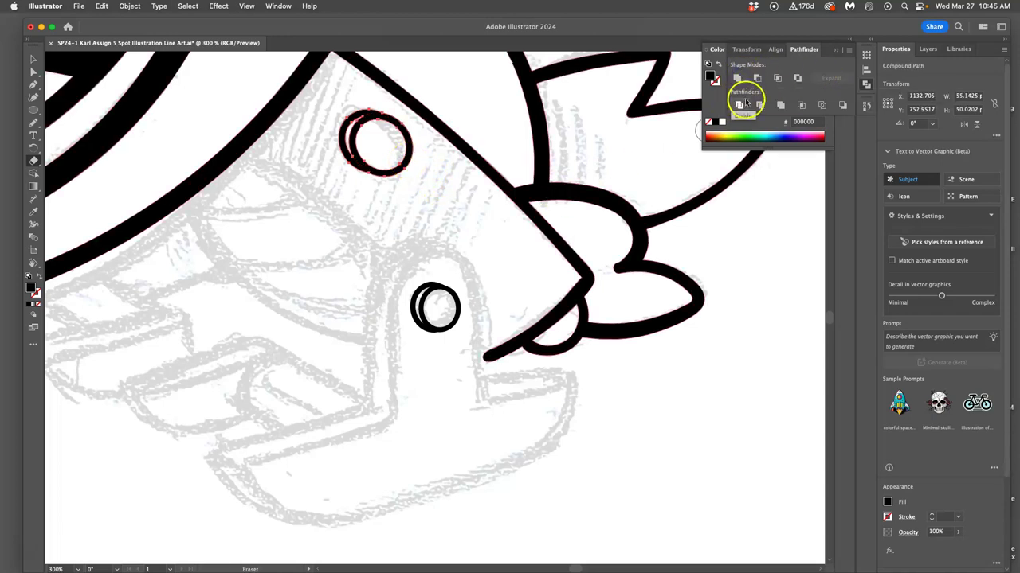
left_click(33, 123)
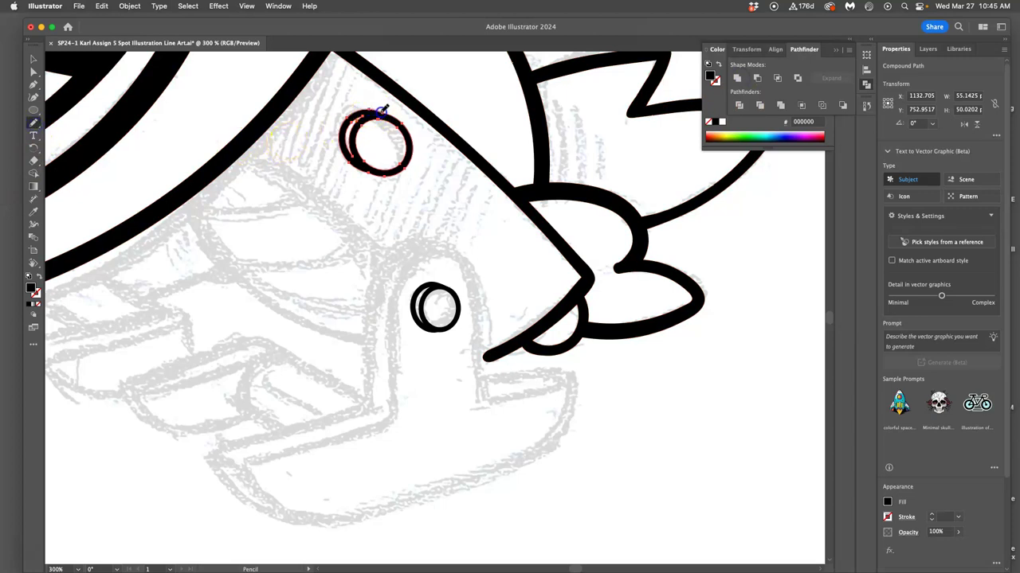
mouse_move(387, 110)
left_mouse_down()
mouse_move(404, 138)
mouse_move(401, 167)
mouse_move(360, 170)
mouse_move(406, 180)
left_mouse_up()
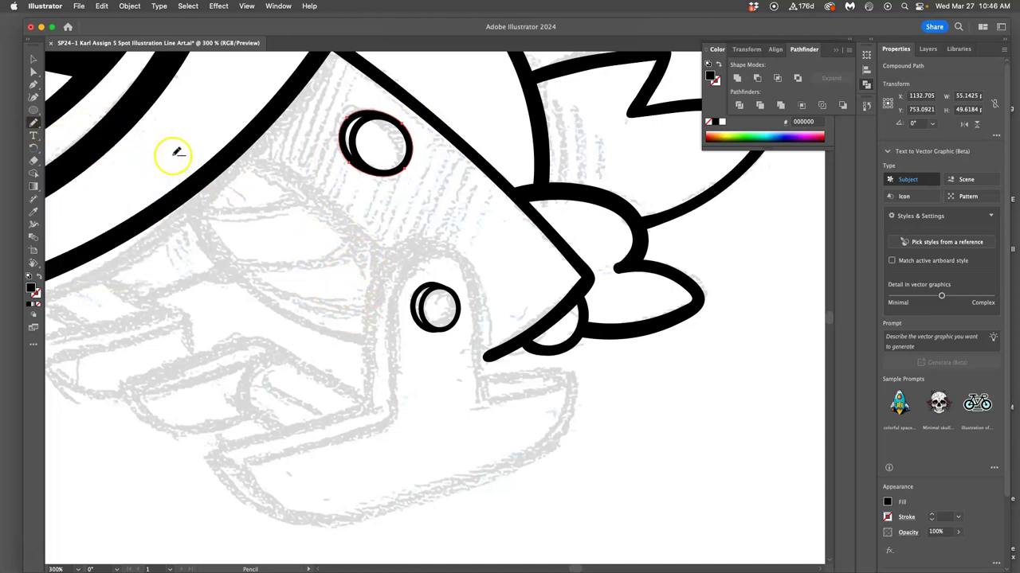
Trace the leg's lower edge, the arched ankle bracket's outer outline and the foot's front upper edge with the Blob Brush.
key("shift+b")
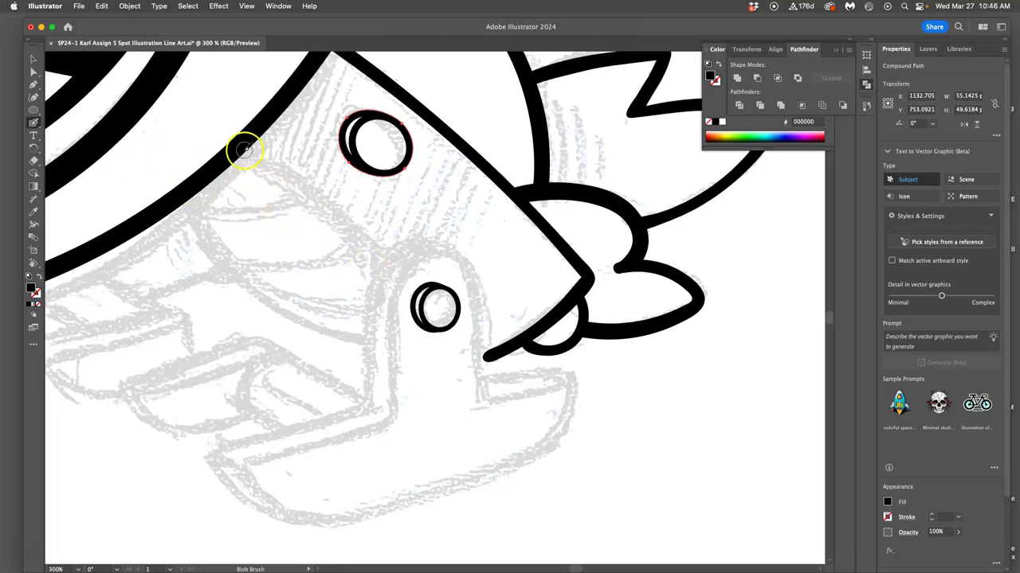
left_click_drag(270, 172, 375, 268)
left_click_drag(366, 404, 376, 281)
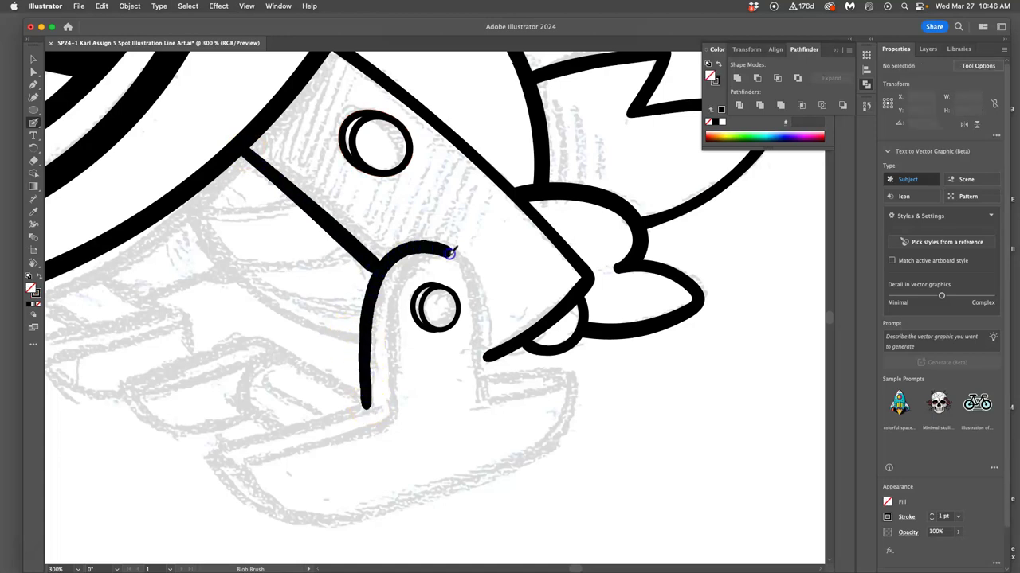
left_click_drag(484, 392, 482, 397)
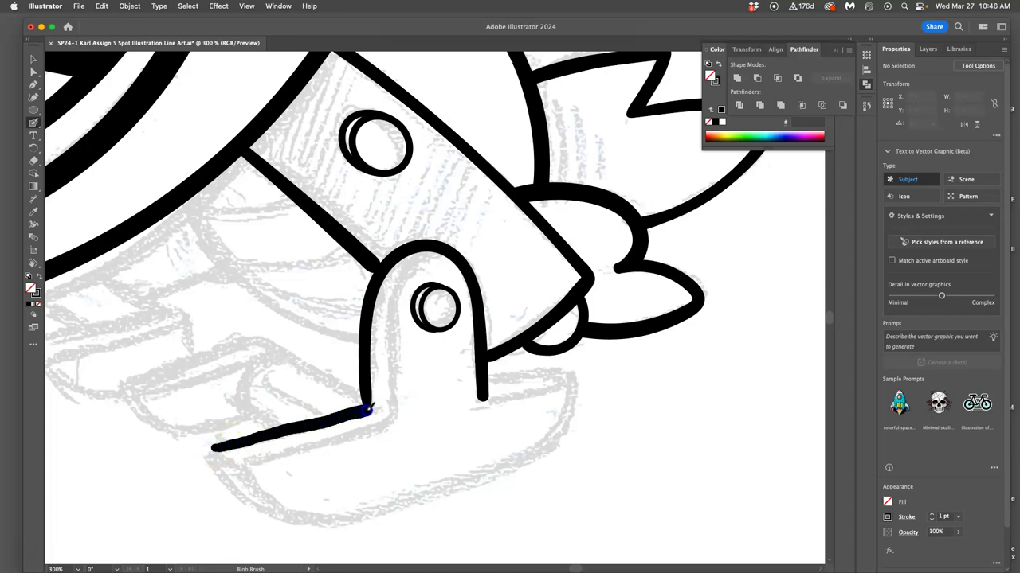
left_click_drag(364, 393, 362, 395)
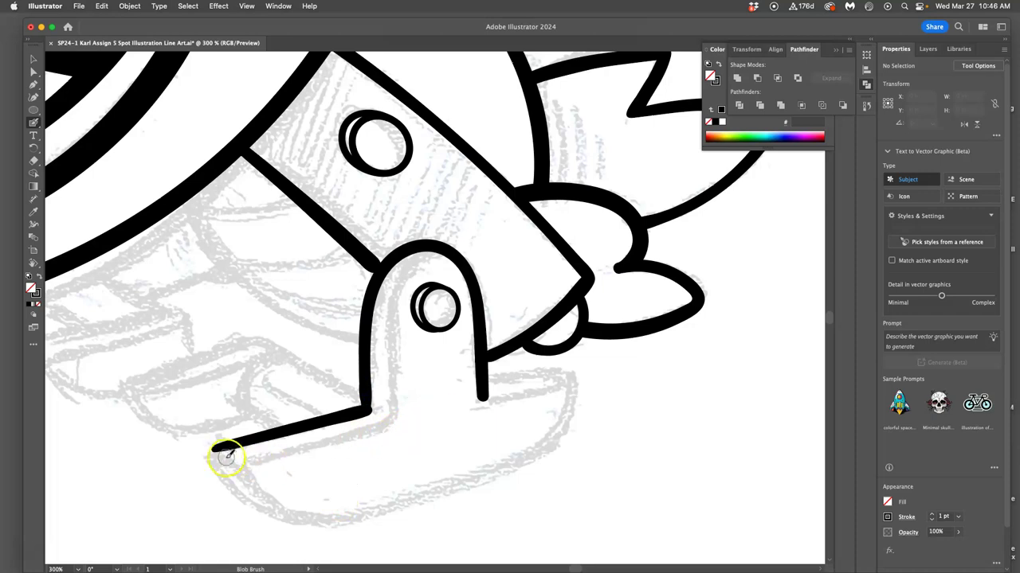
Trace the inner parallel outline along the foot's front edge and up the ankle arch, and close its front tip with a short stroke.
left_click_drag(288, 448, 318, 431)
key("super+z")
left_click_drag(252, 462, 398, 425)
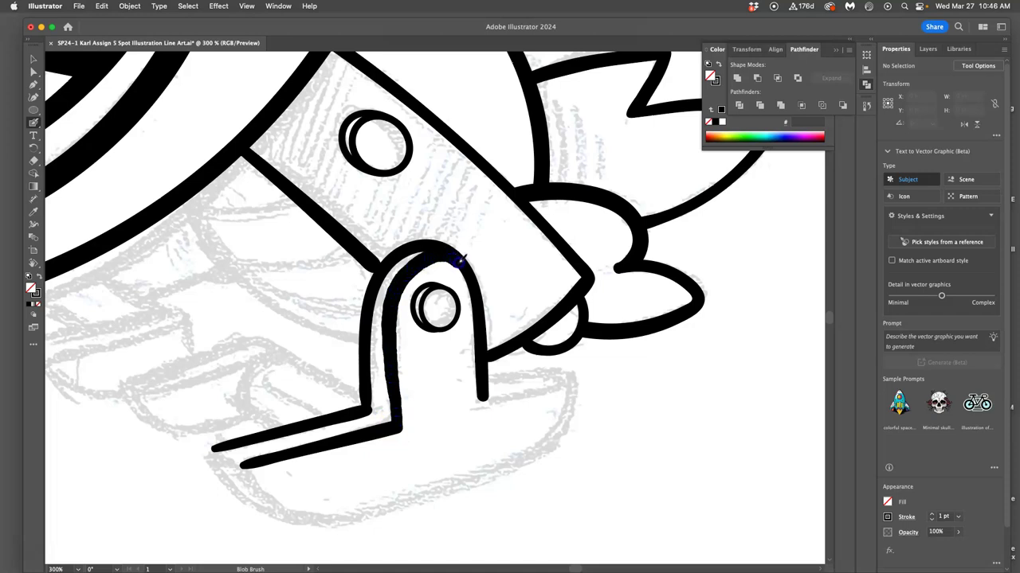
left_click_drag(470, 271, 468, 273)
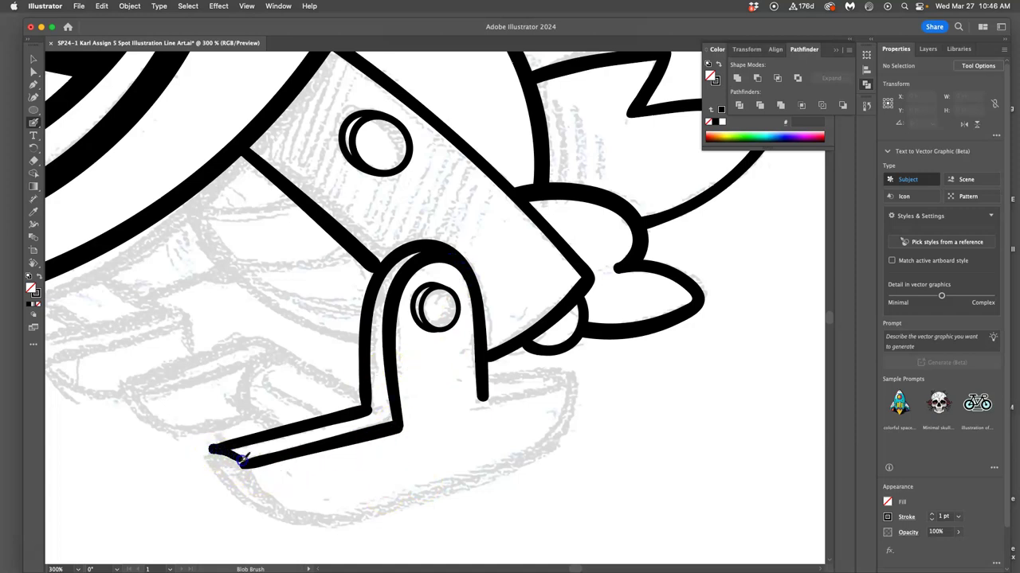
key("super+z")
left_click_drag(241, 462, 242, 464)
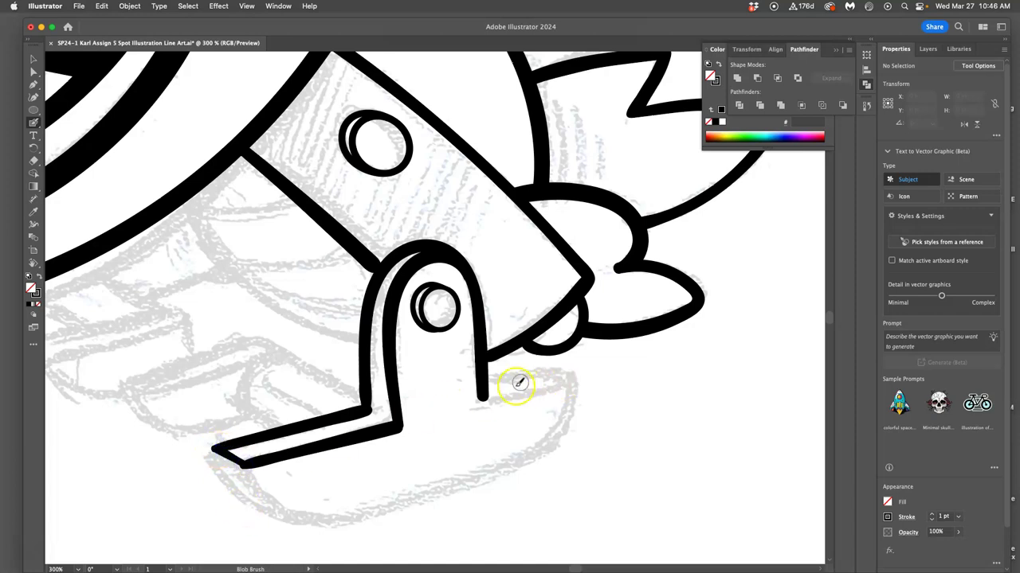
Trace the rear upper edges of the foot from the ankle bracket outward with the Blob Brush.
left_click_drag(485, 402, 483, 400)
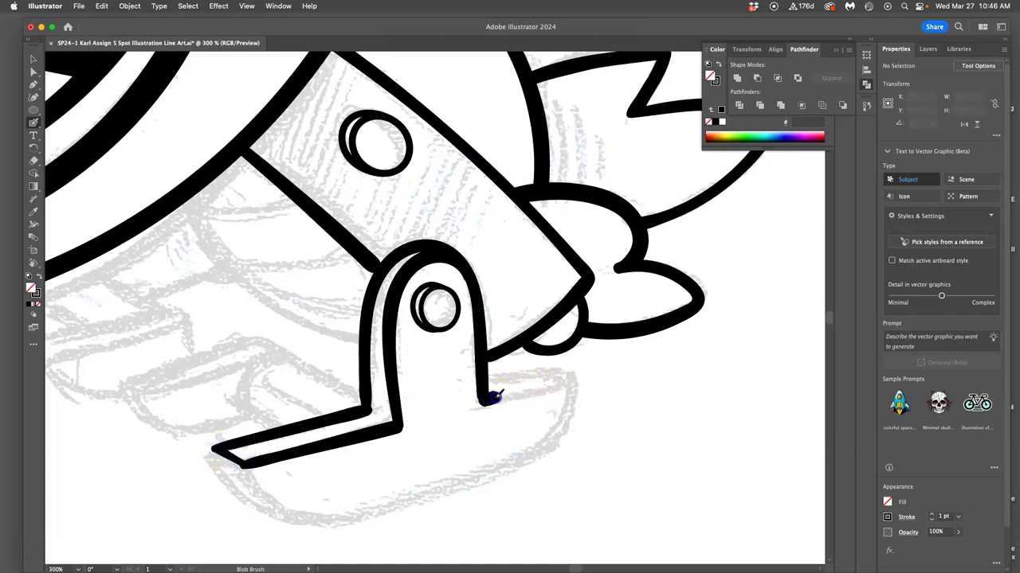
left_click_drag(562, 380, 568, 375)
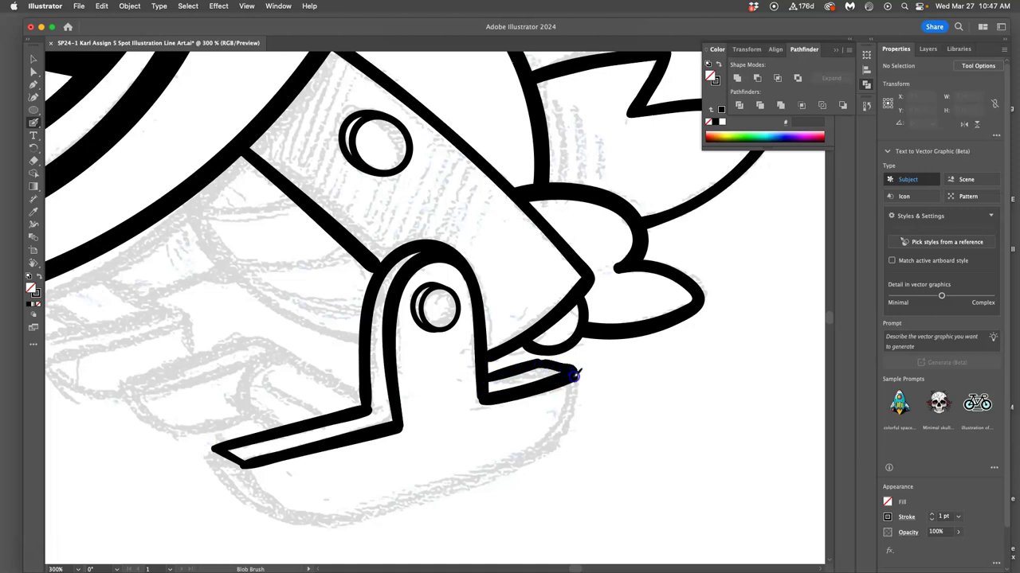
Try to trace the foot's curved sole outline from its rear end to the front tip, and undo the stroke.
mouse_move(567, 402)
left_mouse_down()
mouse_move(544, 438)
mouse_move(485, 473)
mouse_move(333, 518)
mouse_move(263, 512)
mouse_move(234, 465)
left_mouse_up()
key("space")
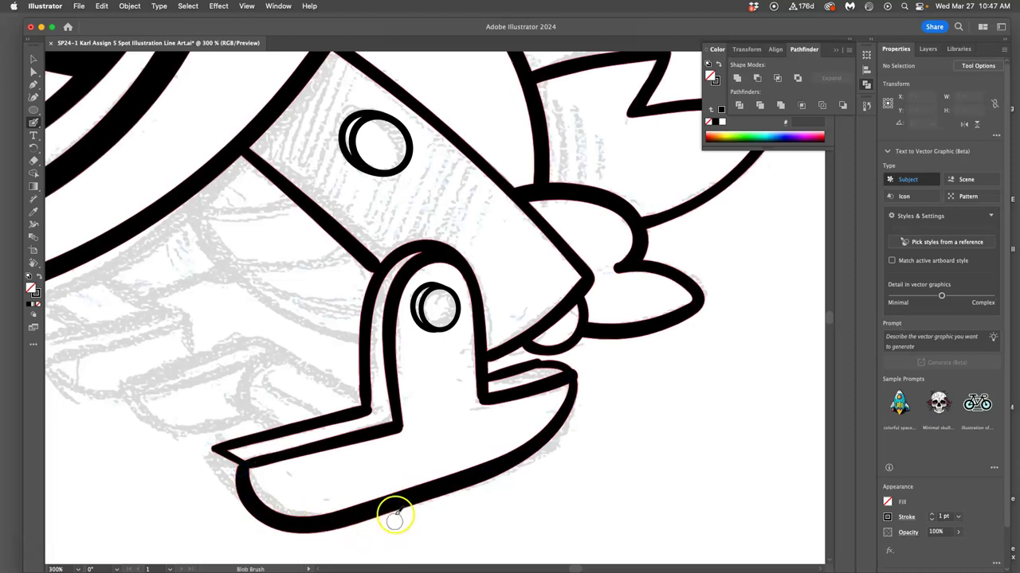
left_click_drag(430, 438, 465, 341)
key("super+z")
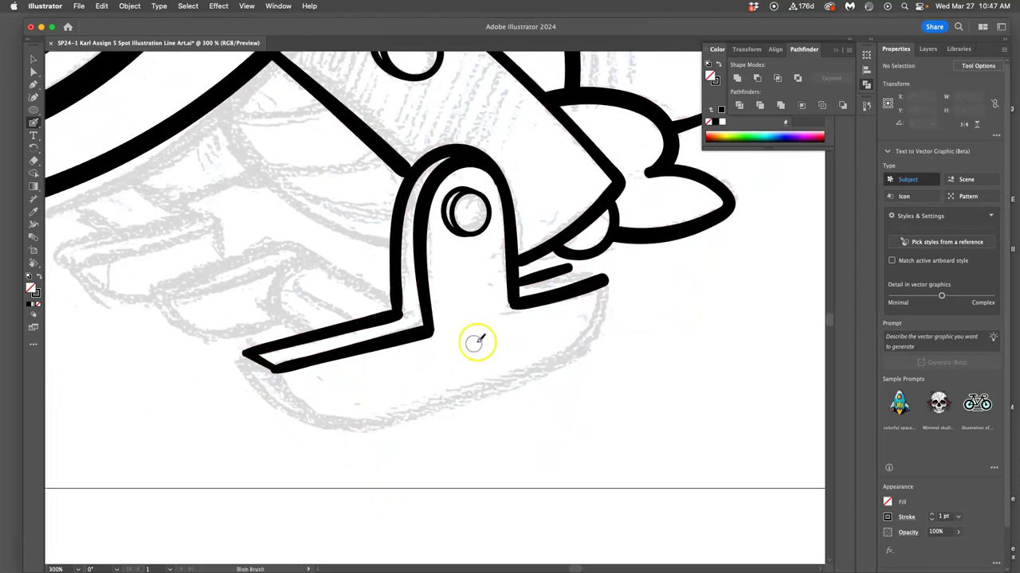
Rotate the canvas and trace the foot's rear tip, curved sole and front toe edges with the Blob Brush.
left_click_drag(273, 326, 401, 315)
key("shift+h")
left_click_drag(569, 221, 444, 149)
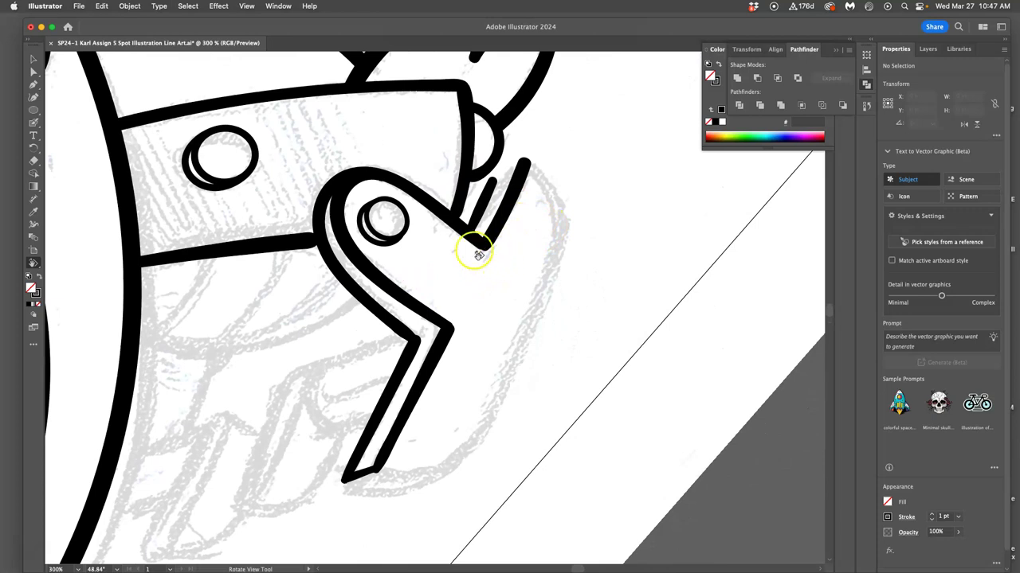
left_click(34, 124)
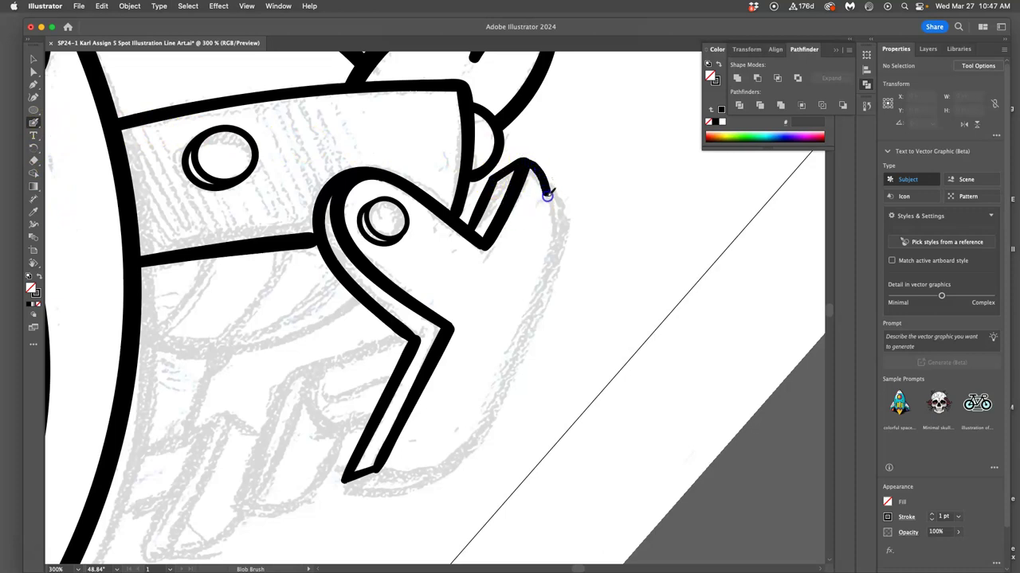
mouse_move(543, 255)
left_mouse_down()
mouse_move(505, 364)
mouse_move(458, 445)
mouse_move(424, 466)
mouse_move(385, 464)
mouse_move(410, 475)
mouse_move(389, 461)
mouse_move(380, 489)
mouse_move(349, 478)
left_mouse_up()
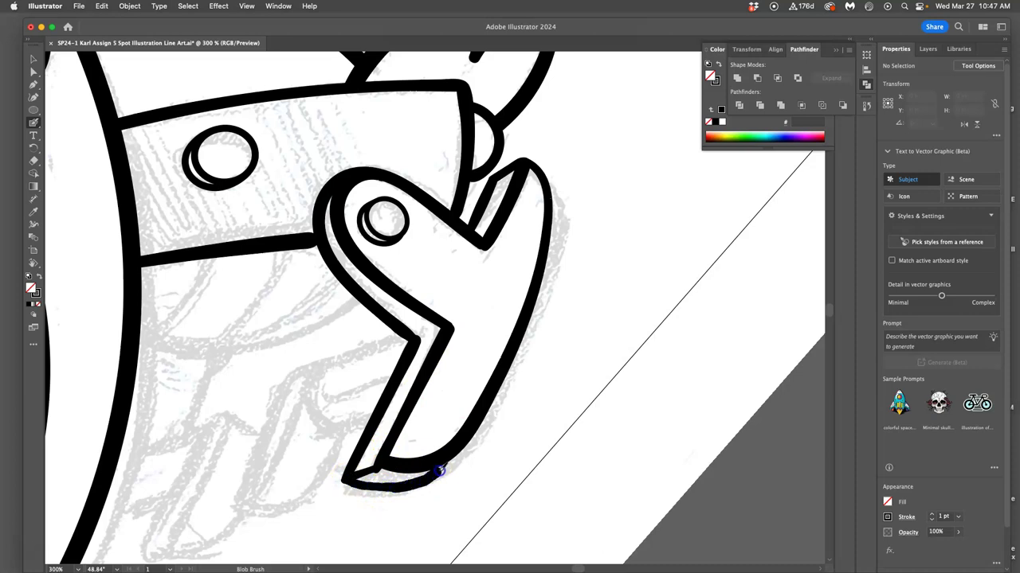
mouse_move(456, 452)
left_mouse_down()
mouse_move(481, 385)
mouse_move(428, 465)
mouse_move(434, 352)
mouse_move(405, 296)
left_mouse_up()
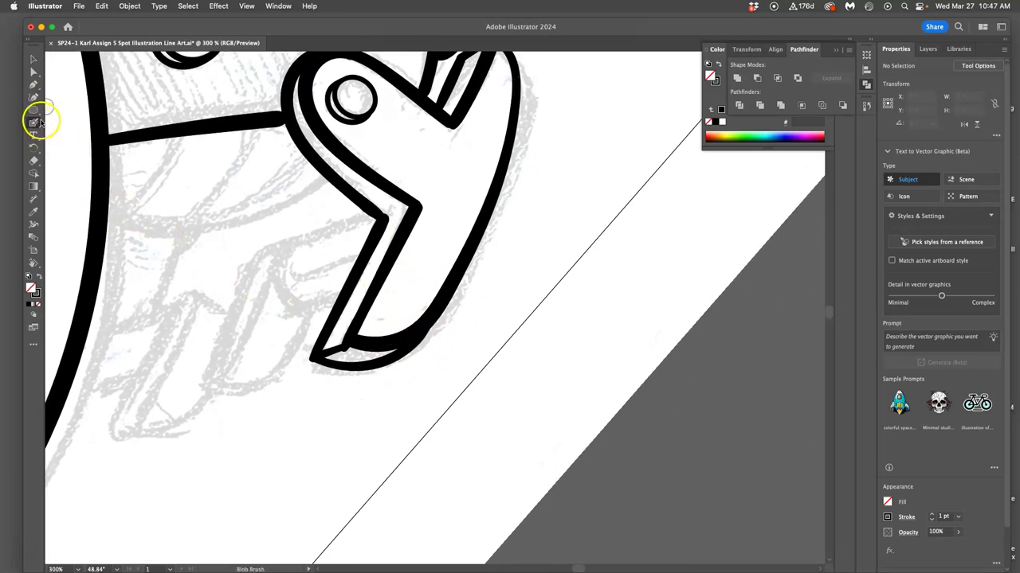
Reshape the sole's line edges at the foot's front tip with the Pencil tool to even out the line thickness.
key("n")
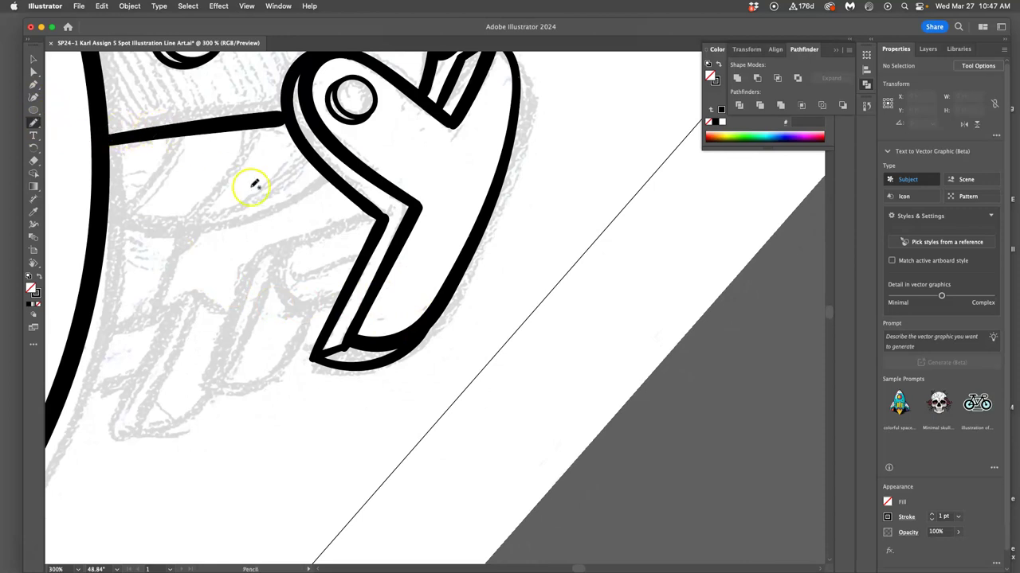
mouse_move(374, 324)
left_mouse_down()
mouse_move(373, 341)
mouse_move(360, 329)
left_mouse_up()
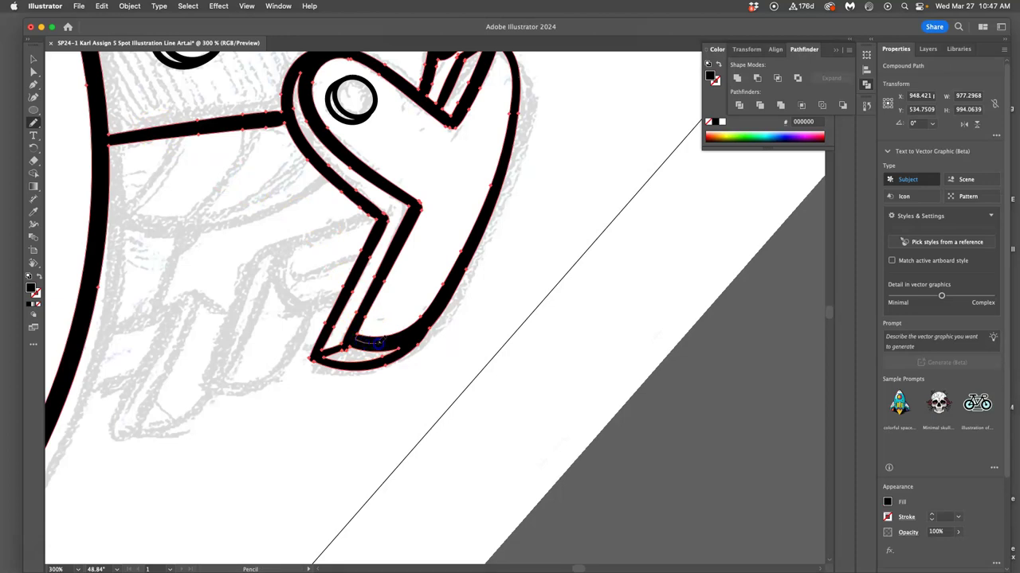
left_click_drag(402, 329, 401, 330)
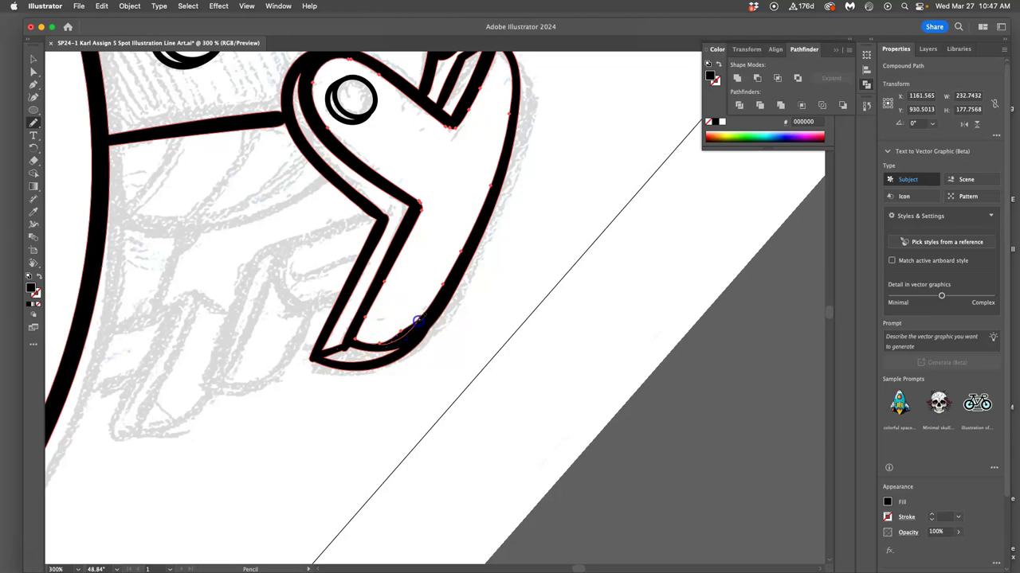
left_click(353, 347, "super")
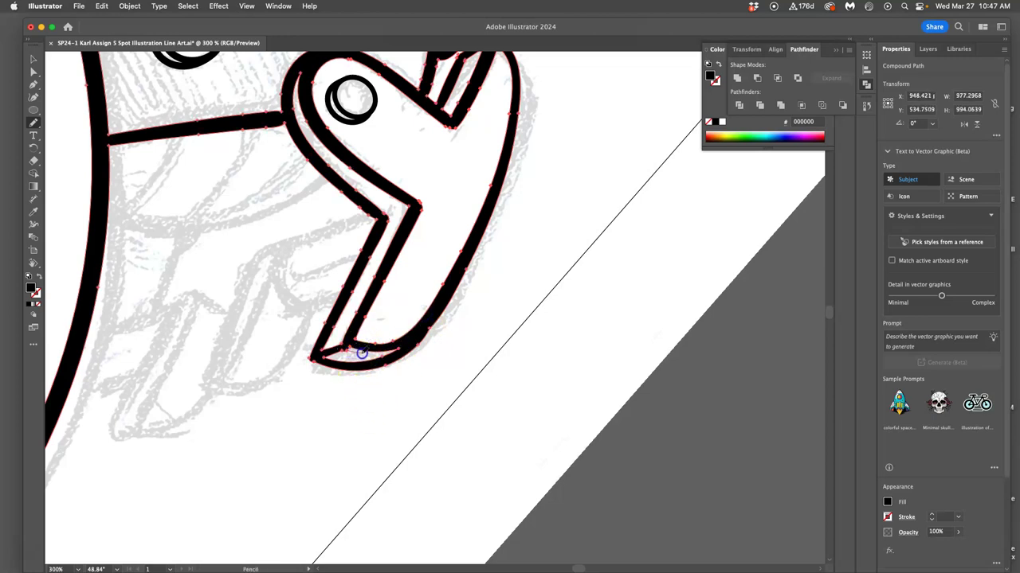
left_click_drag(392, 351, 394, 349)
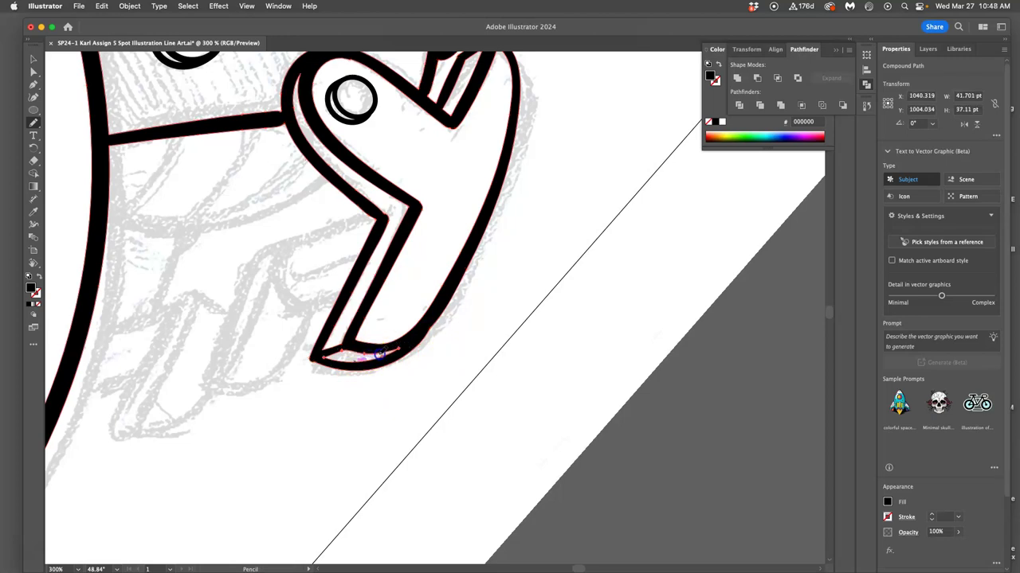
left_click_drag(394, 352, 396, 350)
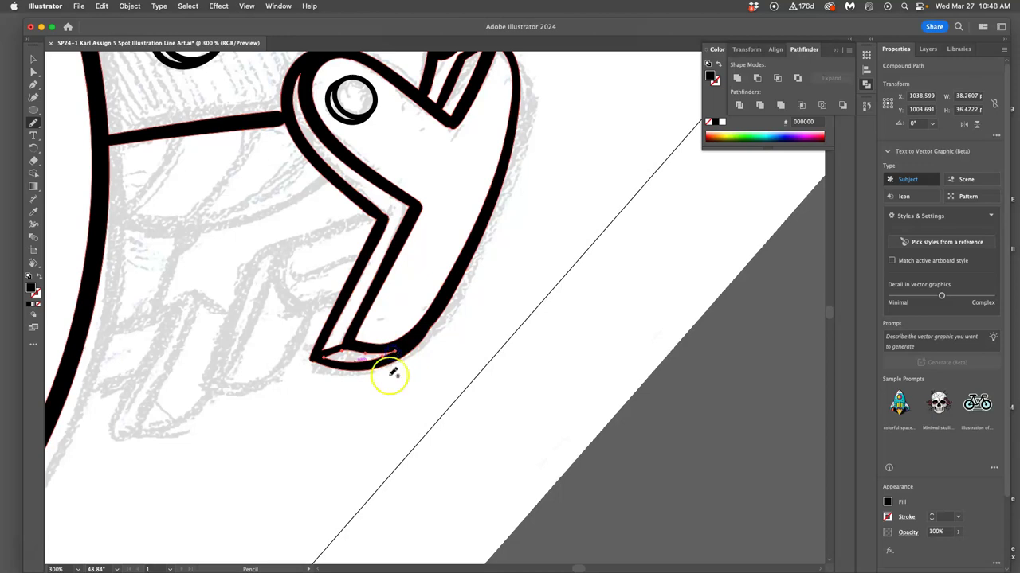
left_click(385, 389, "super")
left_click(418, 339, "super")
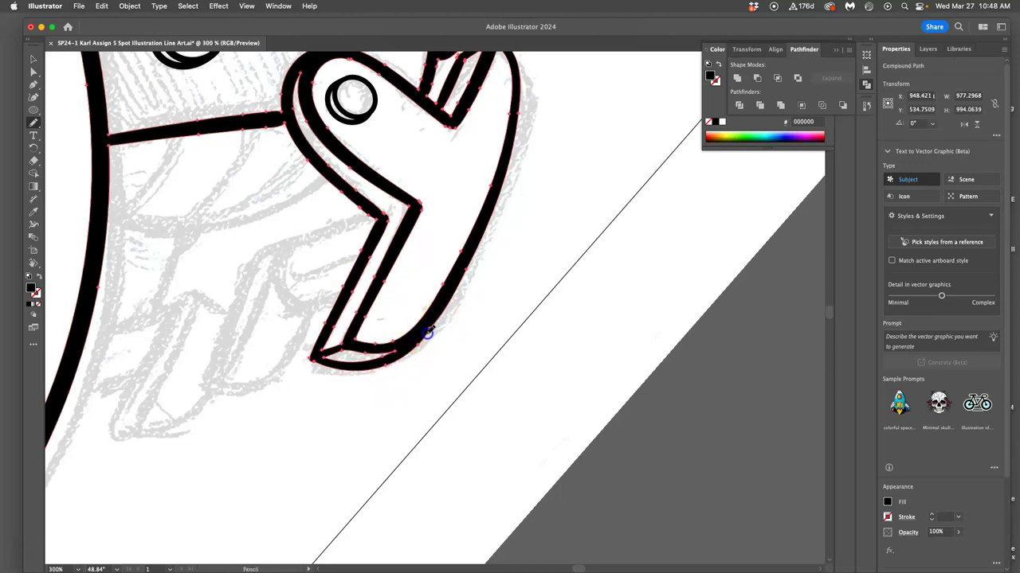
left_click_drag(553, 132, 520, 239)
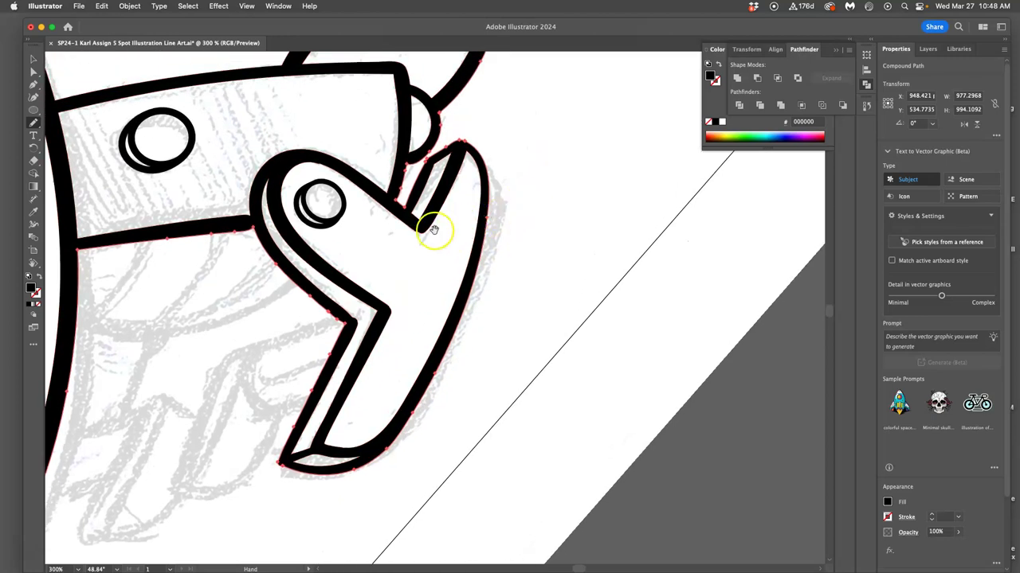
Refine the outline corners where the ankle bracket meets the rear and front of the foot with the Pencil tool.
key("super")
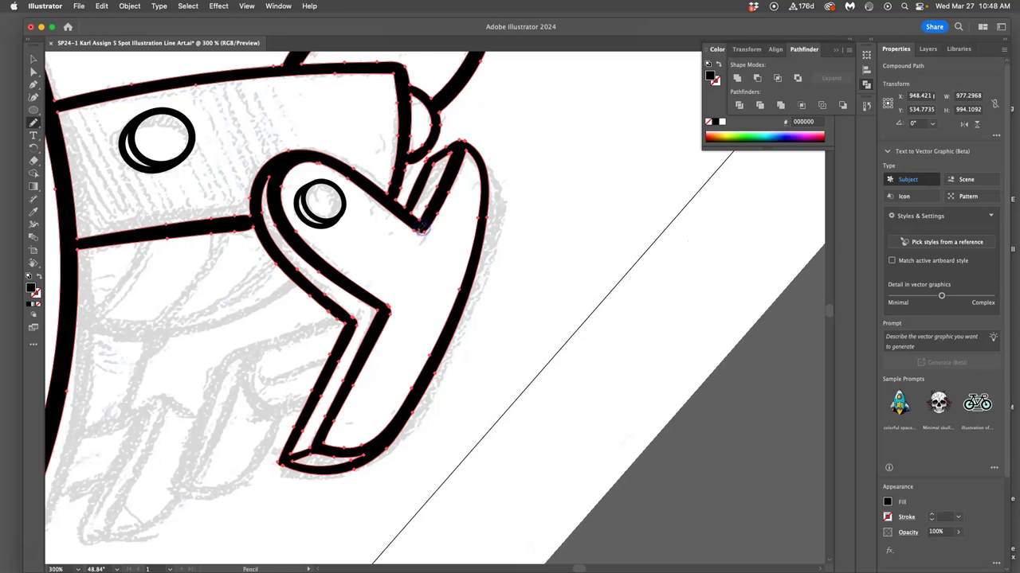
mouse_move(420, 234)
left_mouse_down()
mouse_move(437, 278)
mouse_move(388, 304)
left_mouse_up()
key("space")
left_click_drag(383, 359, 417, 316)
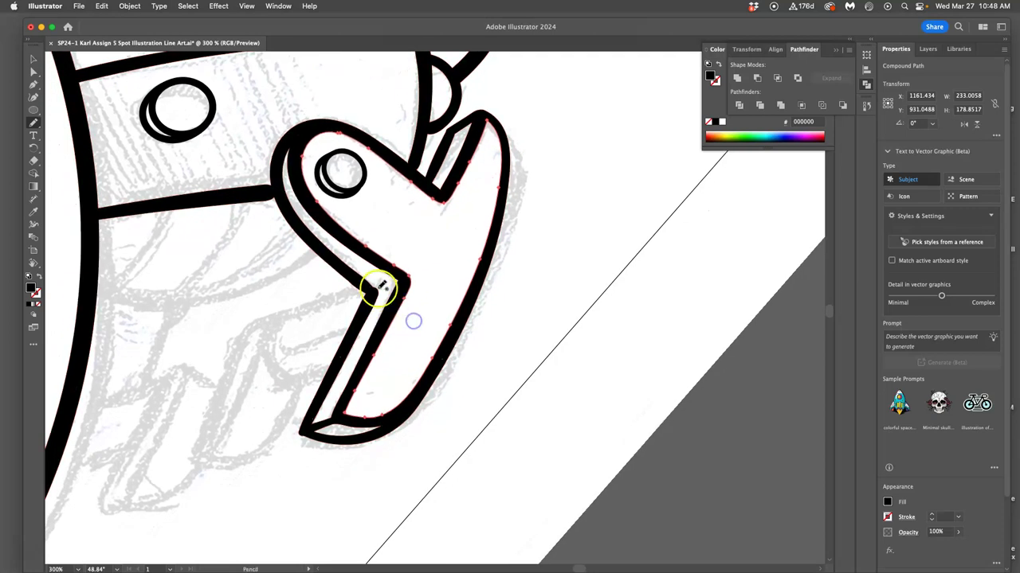
mouse_move(372, 284)
left_mouse_down()
mouse_move(370, 316)
mouse_move(362, 290)
mouse_move(380, 316)
mouse_move(366, 351)
mouse_move(369, 332)
mouse_move(378, 341)
mouse_move(434, 266)
mouse_move(405, 303)
mouse_move(464, 269)
mouse_move(478, 292)
mouse_move(454, 268)
mouse_move(448, 295)
left_mouse_up()
key("space")
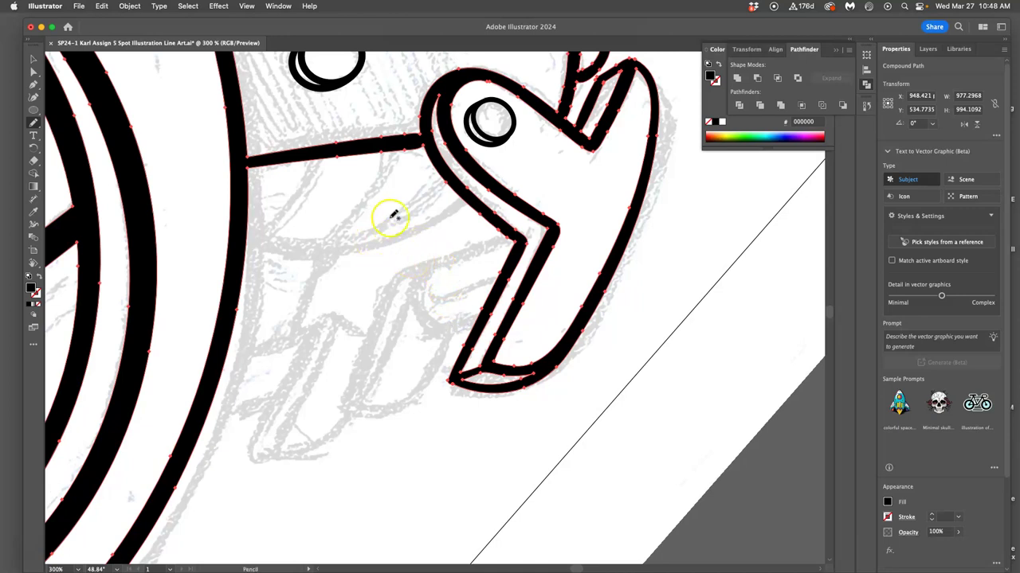
Trace the rounded underside below the leg and its first two curved stripes with the Blob Brush.
key("shift+b")
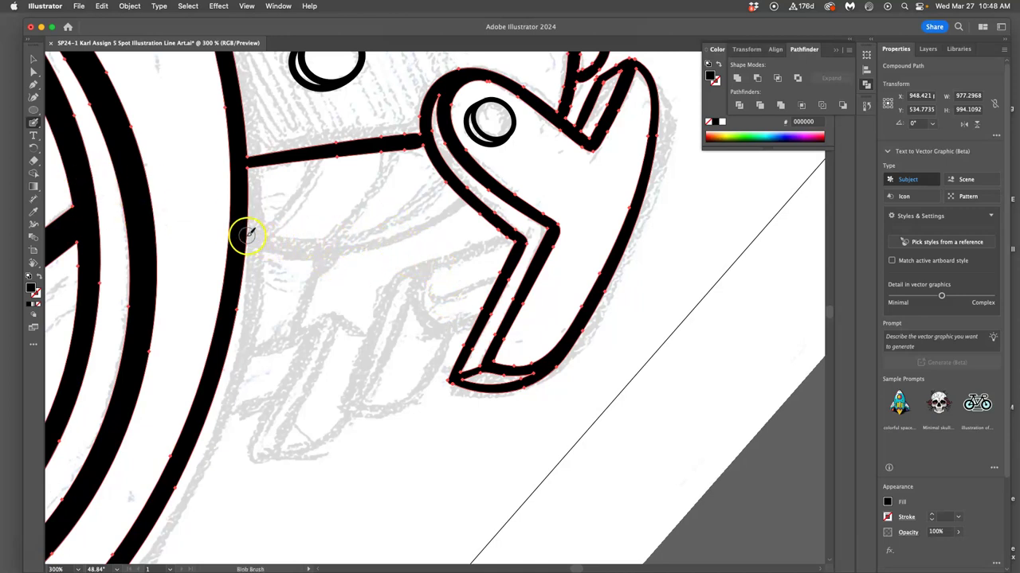
mouse_move(264, 245)
left_mouse_down()
mouse_move(307, 253)
mouse_move(398, 237)
mouse_move(469, 198)
left_mouse_up()
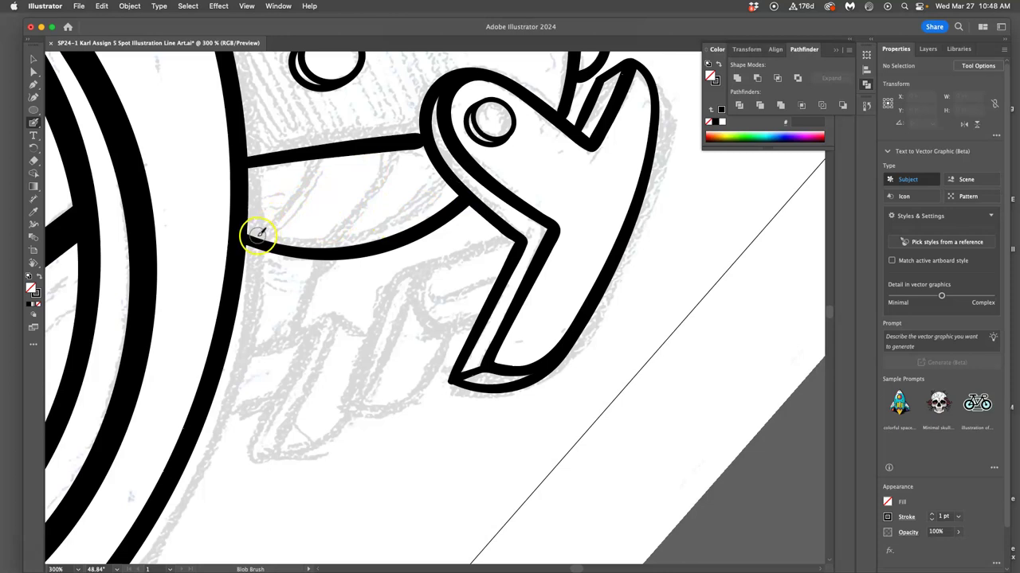
left_click_drag(313, 170, 317, 157)
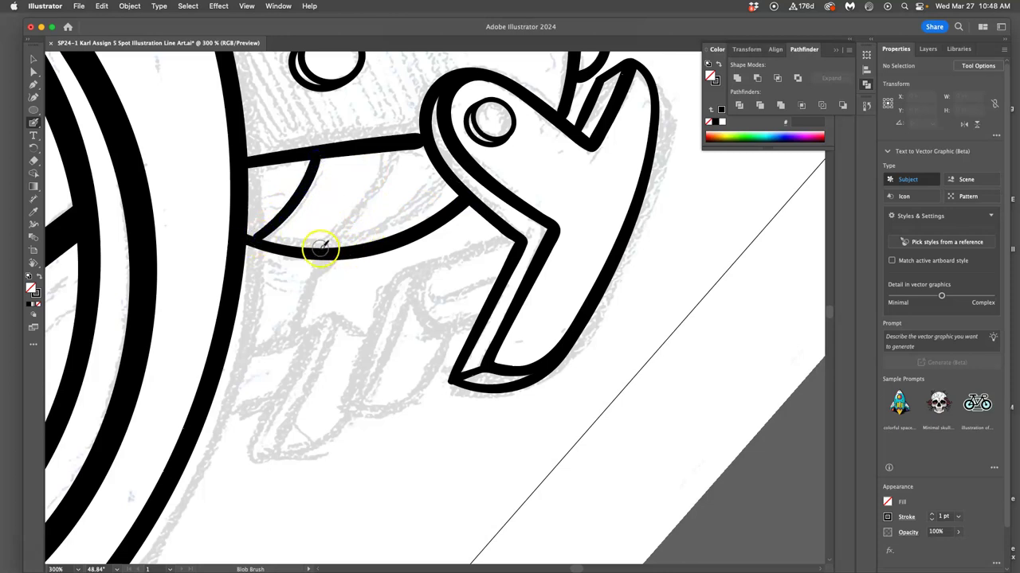
left_click_drag(331, 239, 371, 198)
left_click_drag(396, 151, 398, 149)
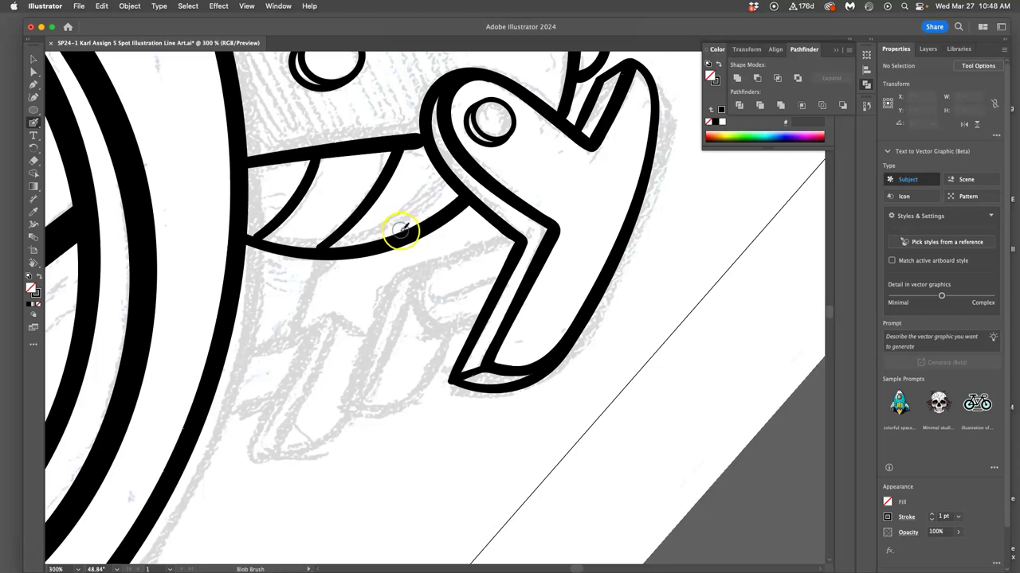
Trace the third curved stripe of the rounded underside beside the ankle bracket, redoing the first stroke.
left_click_drag(440, 167, 442, 163)
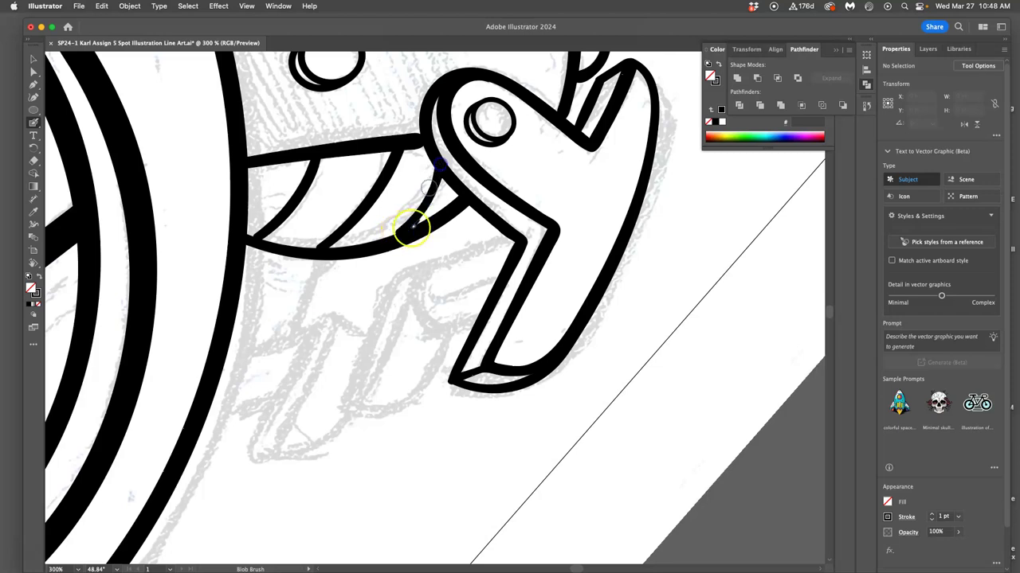
key("a")
key("shift+b")
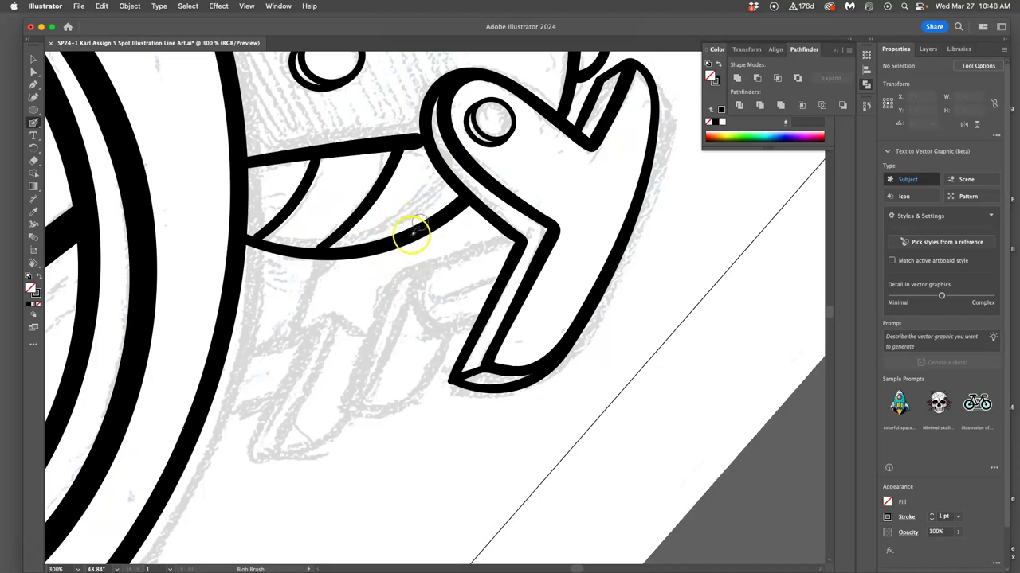
left_click_drag(404, 232, 427, 207)
left_click_drag(443, 169, 442, 167)
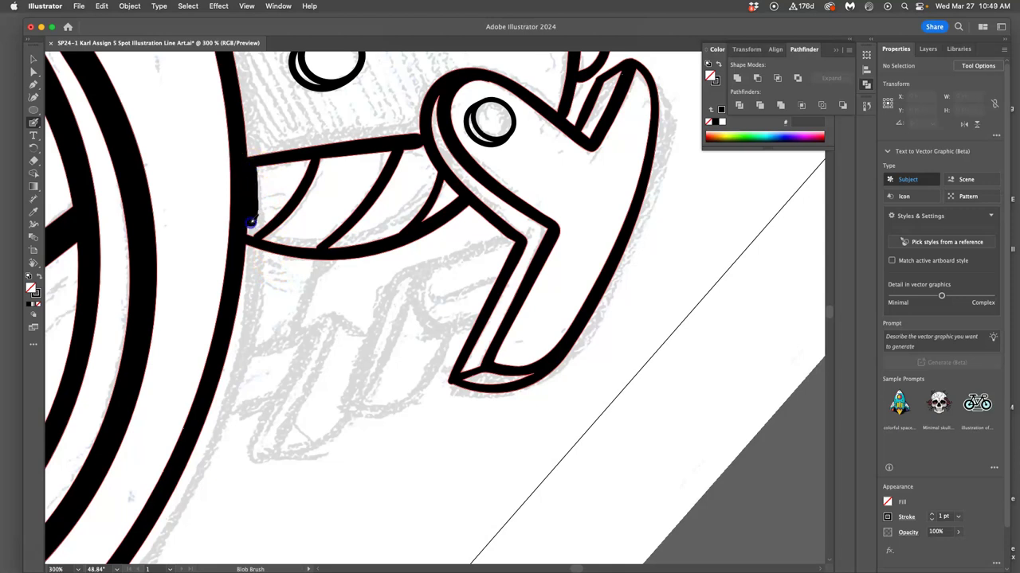
Draw short curved shading lines at the base of the pointed tail shape above the leg with the Blob Brush.
key("space")
left_click_drag(322, 298, 401, 206)
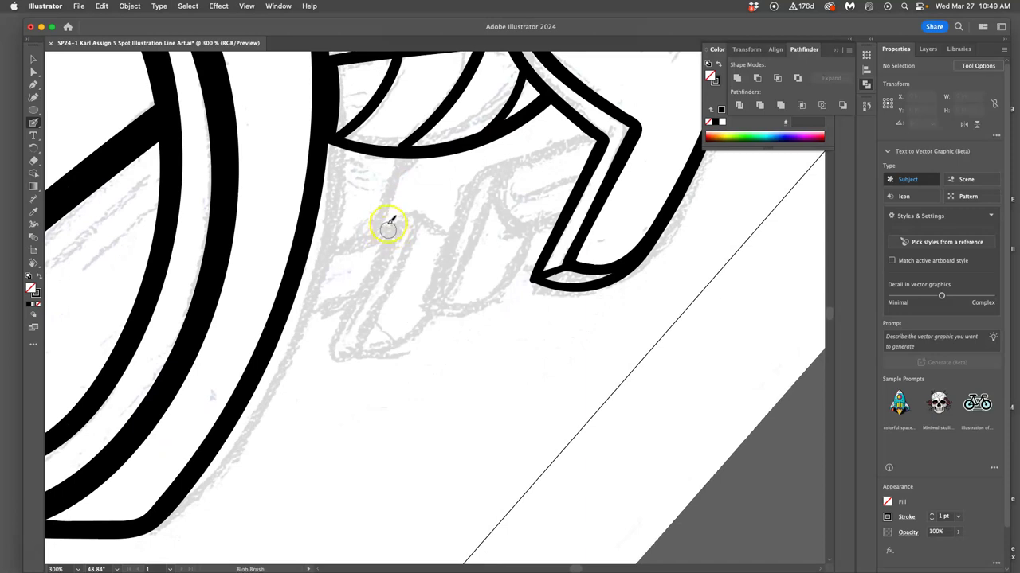
key("super+minus")
key("super+minus")
key("super+minus")
key("super+minus")
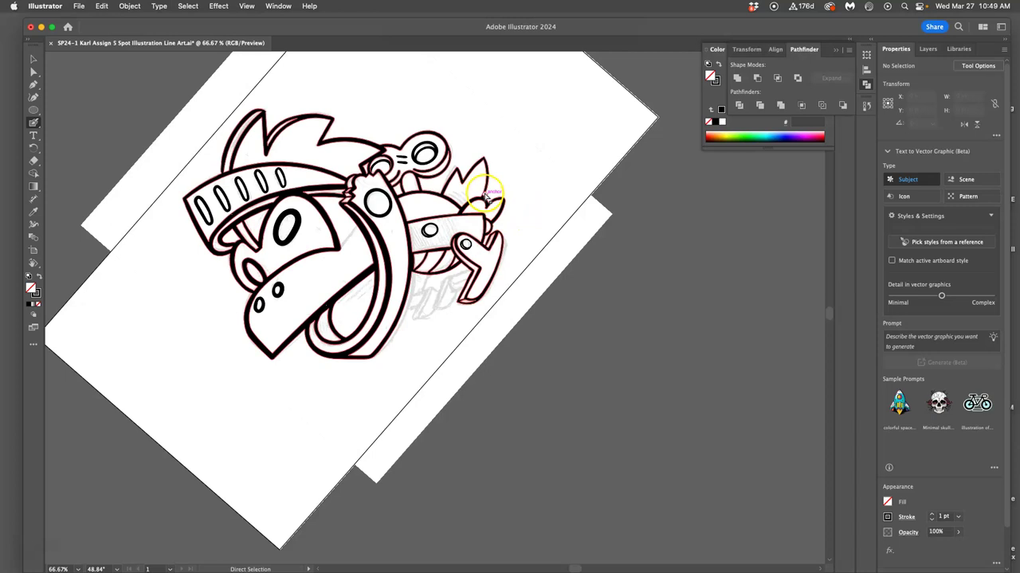
key("super+plus")
key("super+plus")
key("super+plus")
left_click_drag(488, 177, 359, 362)
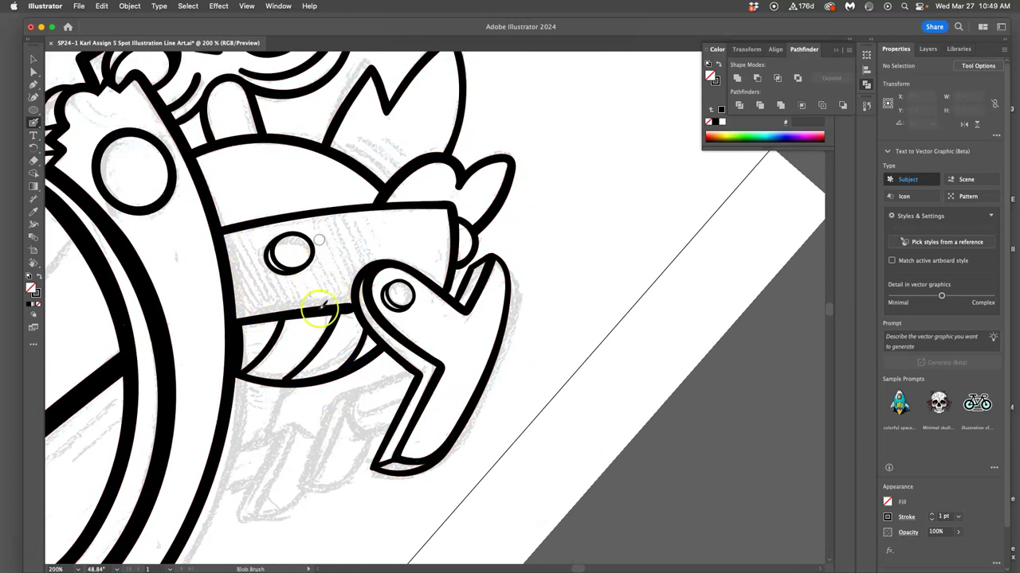
left_click_drag(348, 147, 349, 146)
key("super+z")
left_click_drag(349, 147, 391, 183)
left_click_drag(358, 139, 395, 175)
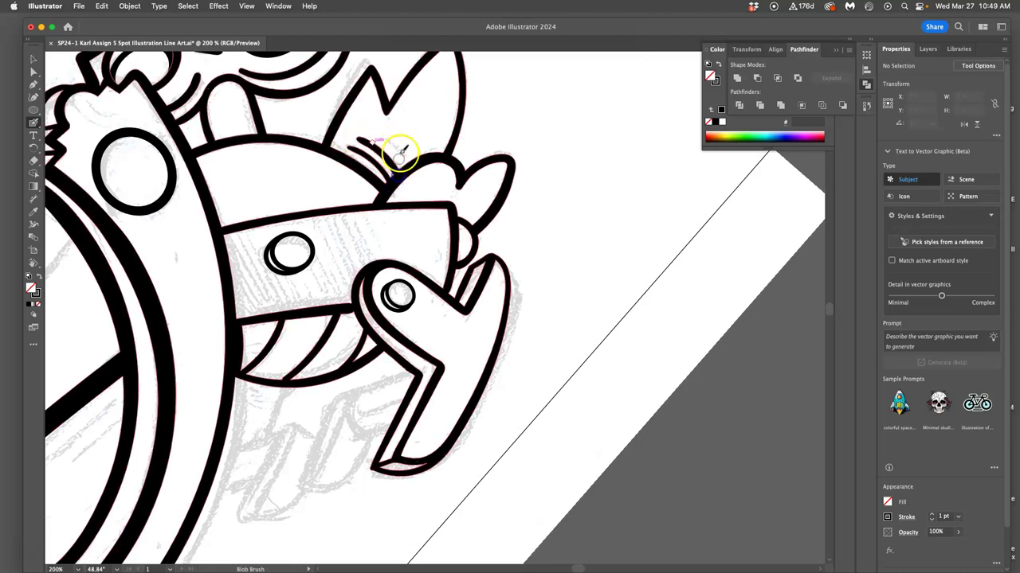
left_click_drag(376, 134, 403, 168)
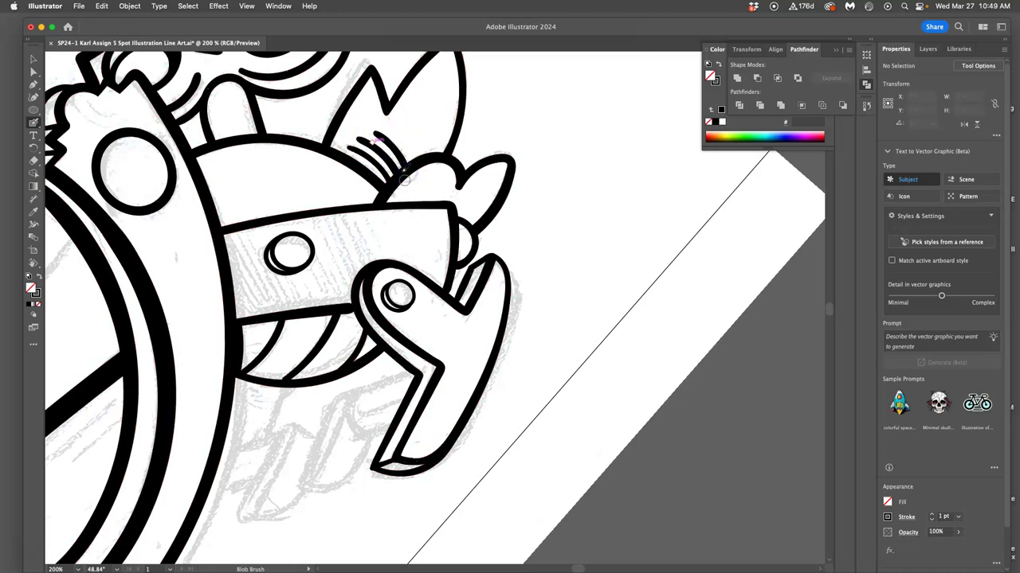
Try to hatch the leg plate around its large bolt with slanted strokes, and undo them all.
left_click_drag(405, 257, 447, 194)
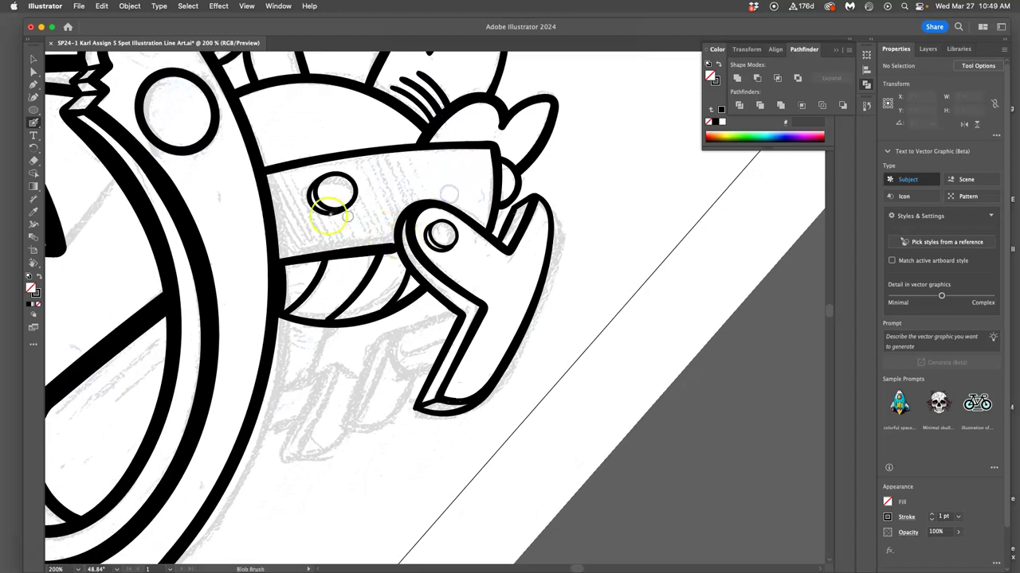
left_click_drag(276, 227, 293, 259)
mouse_move(273, 190)
left_mouse_down()
mouse_move(294, 230)
mouse_move(281, 178)
mouse_move(315, 255)
mouse_move(297, 183)
mouse_move(329, 253)
left_mouse_up()
mouse_move(332, 213)
left_mouse_down()
mouse_move(350, 254)
mouse_move(368, 245)
left_mouse_up()
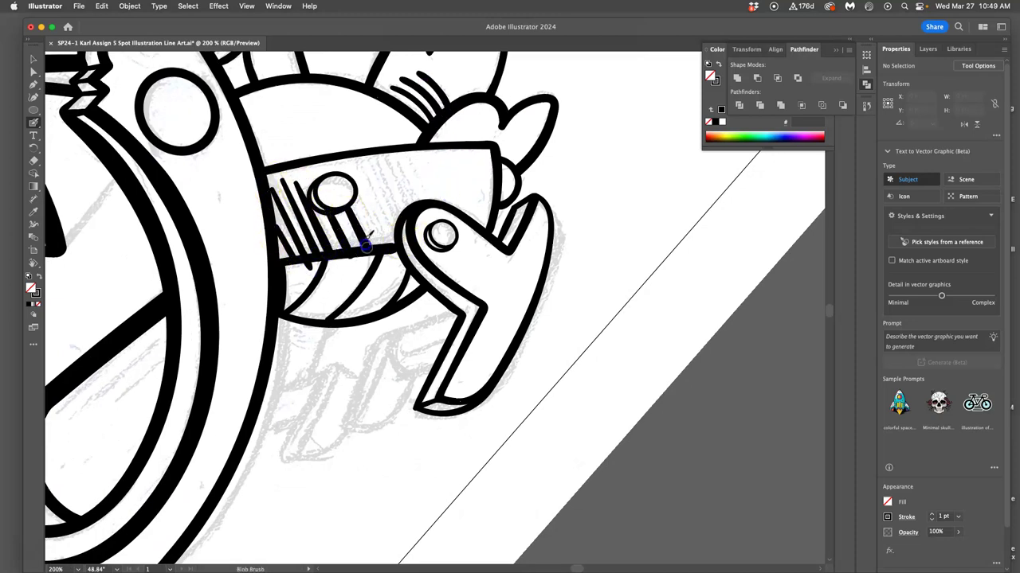
left_click_drag(361, 193, 389, 244)
key("super+z")
key("super+z")
key("super+z")
key("super+z")
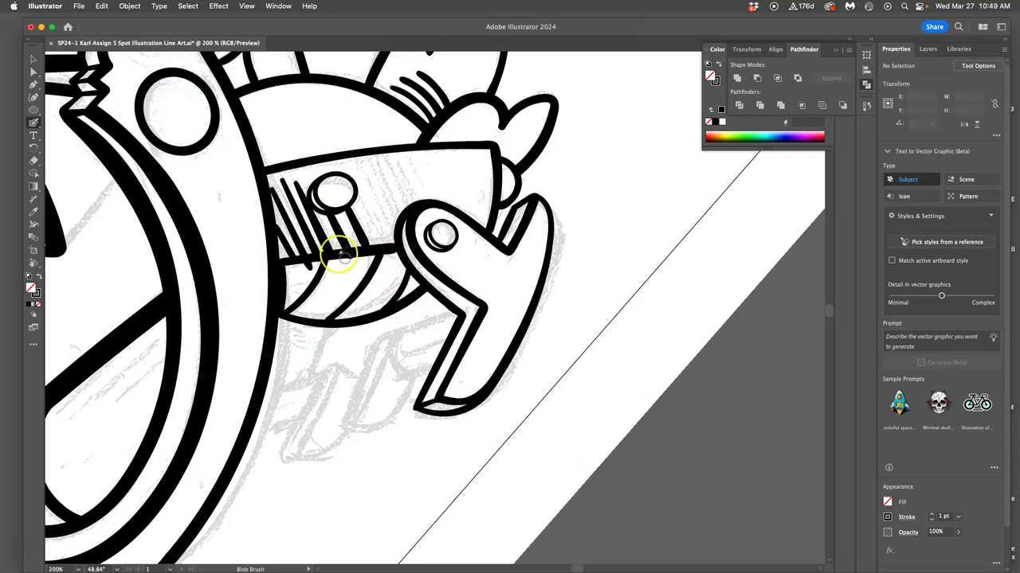
key("super+z")
key("super+z")
key("super+z")
key("super+z")
key("super+z")
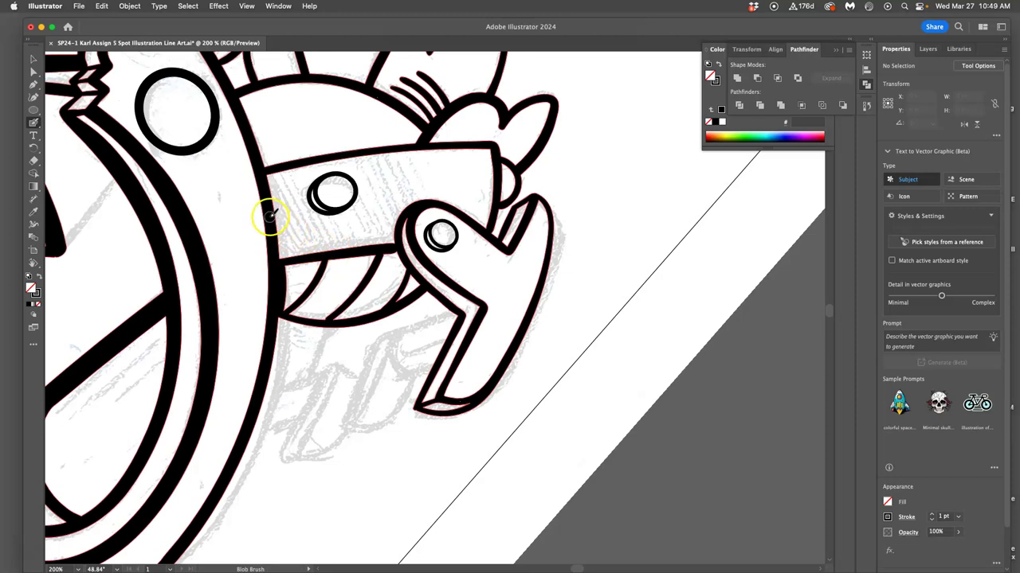
Hatch the end of the leg plate between the jaw band and the large bolt with slanted parallel lines.
mouse_move(274, 195)
left_mouse_down()
mouse_move(300, 248)
mouse_move(274, 175)
left_mouse_up()
left_click_drag(316, 250, 318, 255)
left_click_drag(286, 175, 294, 189)
left_click_drag(321, 243, 324, 252)
left_click_drag(299, 171, 307, 191)
left_click_drag(335, 257, 337, 260)
key("super+z")
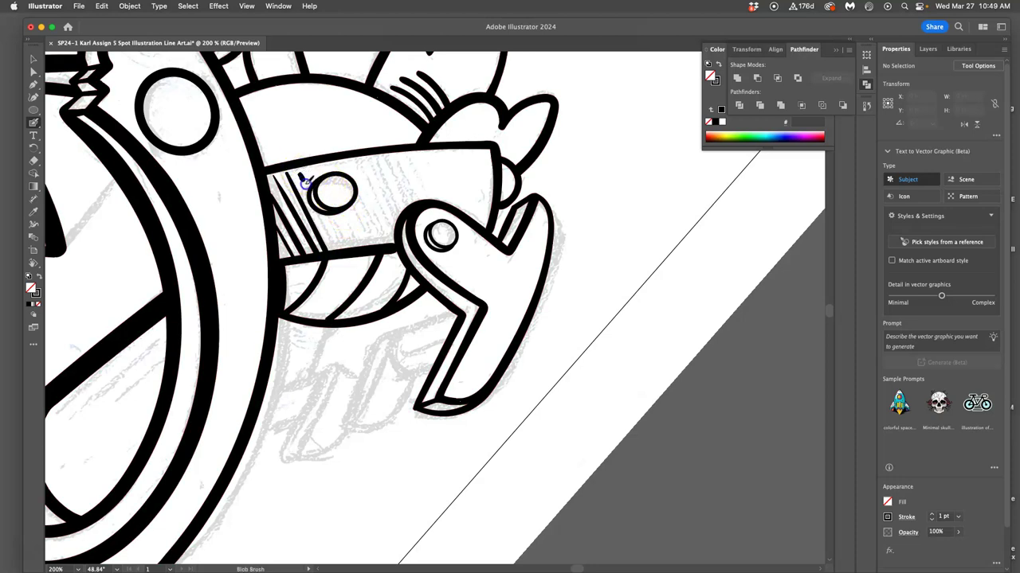
mouse_move(309, 189)
left_mouse_down()
mouse_move(332, 235)
mouse_move(341, 221)
mouse_move(331, 211)
left_mouse_up()
key("super+z")
mouse_move(349, 251)
left_mouse_down()
mouse_move(364, 216)
mouse_move(384, 206)
left_mouse_up()
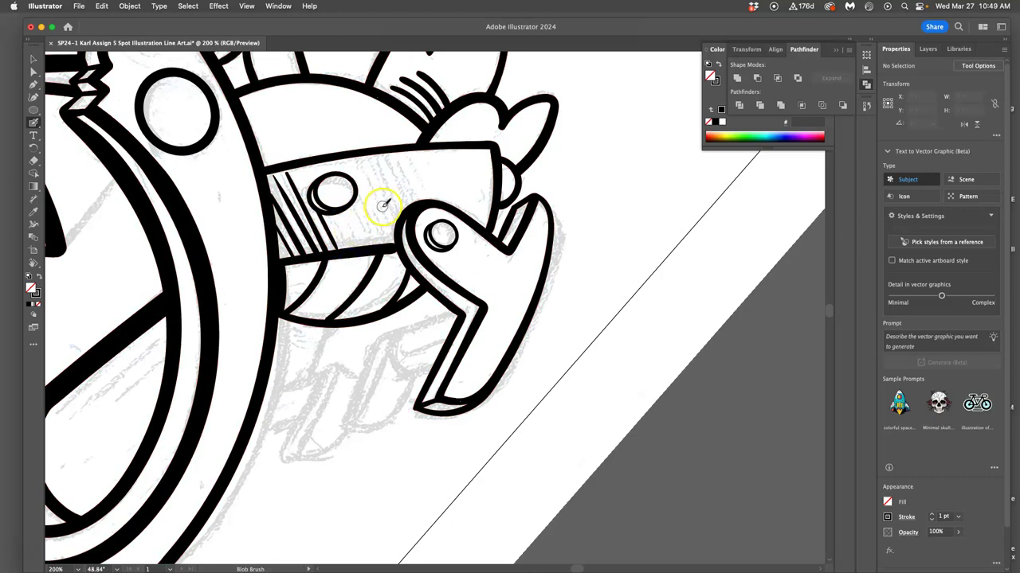
key("super+minus")
key("super+minus")
key("super+minus")
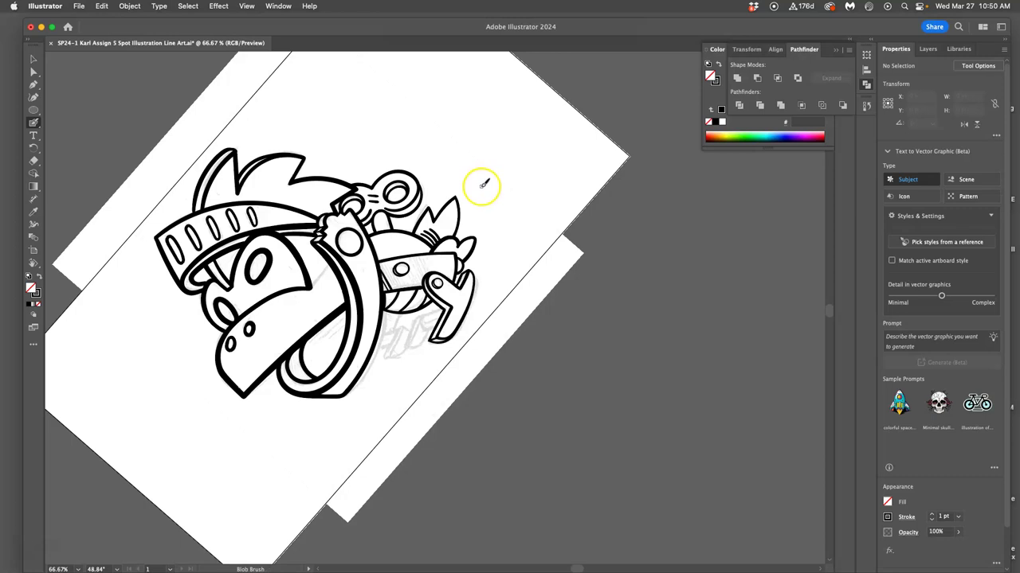
left_click_drag(465, 235, 442, 188)
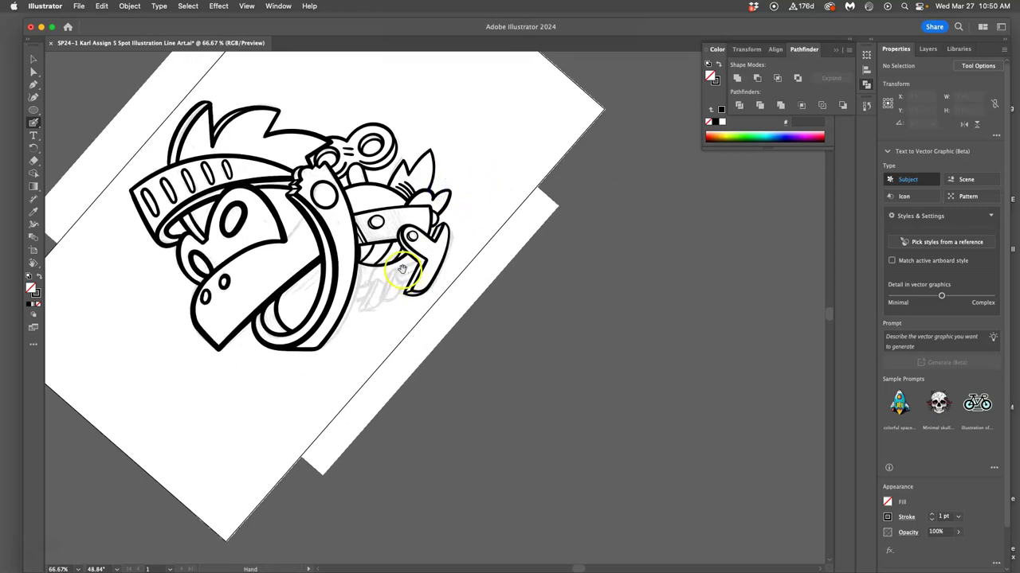
Trace the middle toe beneath the striped underside with two parallel slanted edges, a curved bottom and a notched side.
key("super+plus")
key("super+plus")
key("super+plus")
left_click_drag(373, 217, 328, 327)
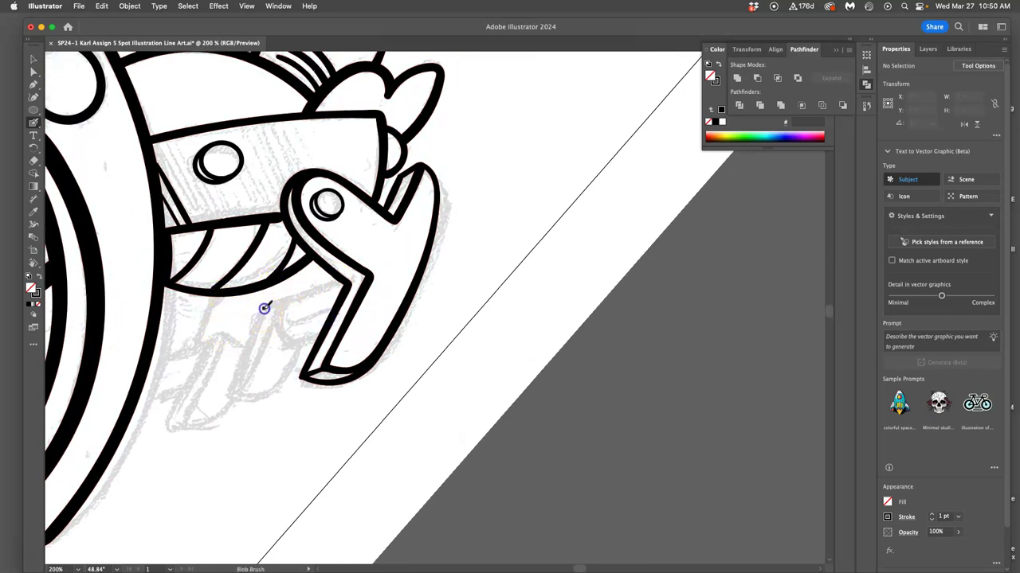
left_click_drag(234, 389, 231, 395)
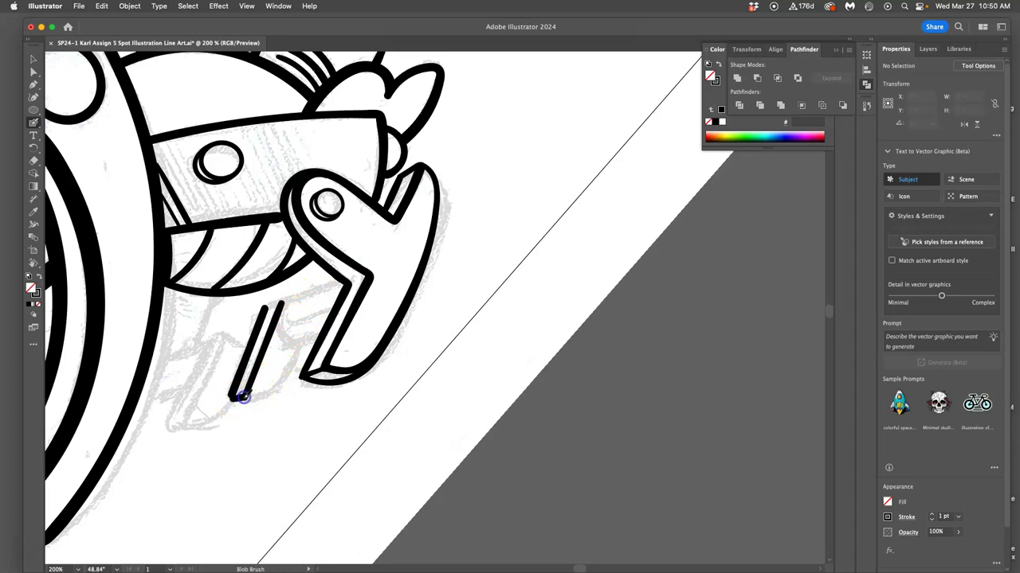
left_click_drag(231, 395, 246, 396)
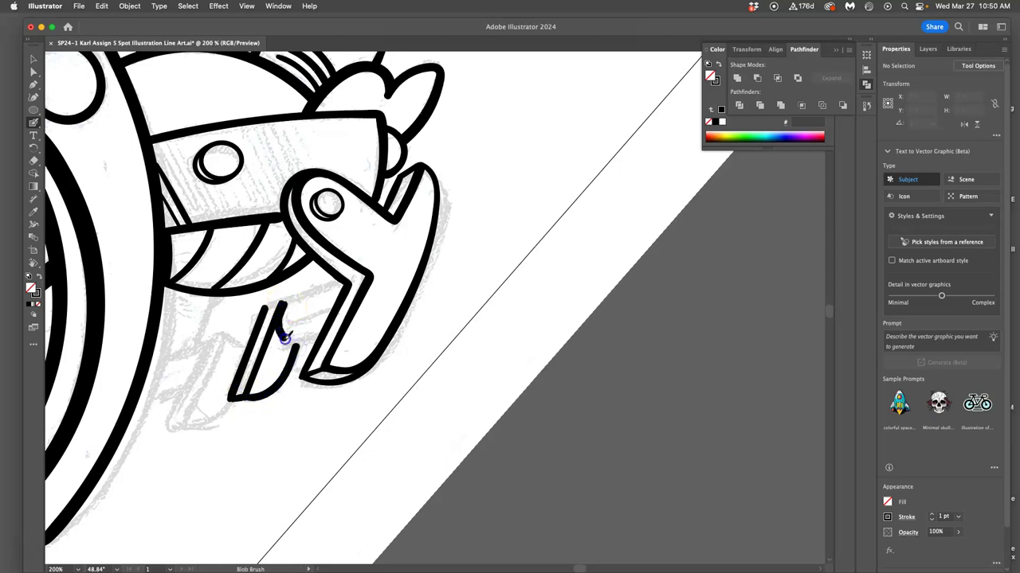
mouse_move(296, 343)
left_mouse_down()
mouse_move(308, 300)
mouse_move(266, 311)
left_mouse_up()
Trace the narrow slanted side plate of the toe nearest the large jaw band, redoing the first stroke.
left_click_drag(190, 399, 186, 408)
key("super+z")
left_click_drag(227, 334, 220, 355)
left_click_drag(192, 421, 211, 338)
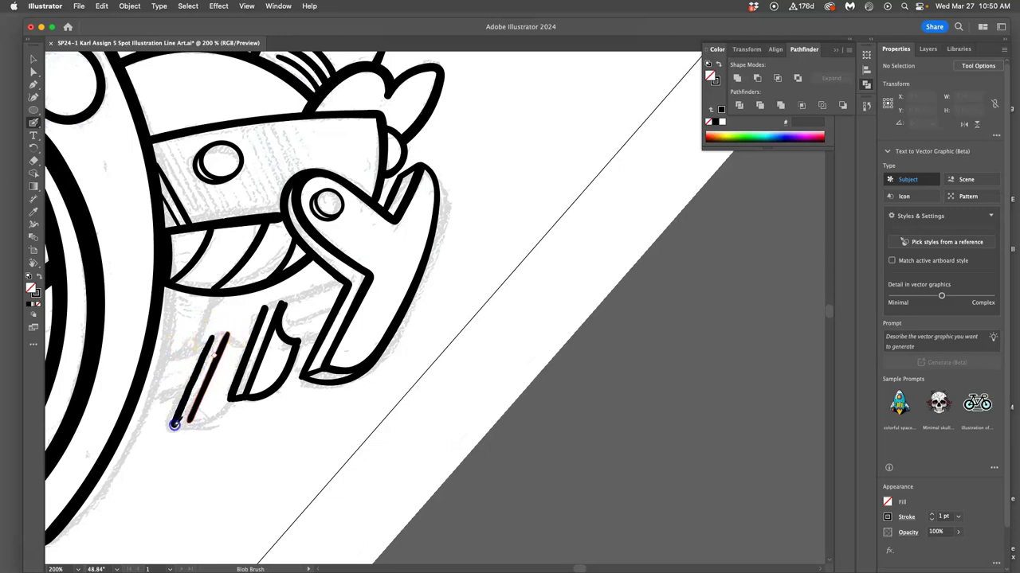
mouse_move(189, 420)
left_mouse_down()
mouse_move(221, 392)
mouse_move(224, 335)
left_mouse_up()
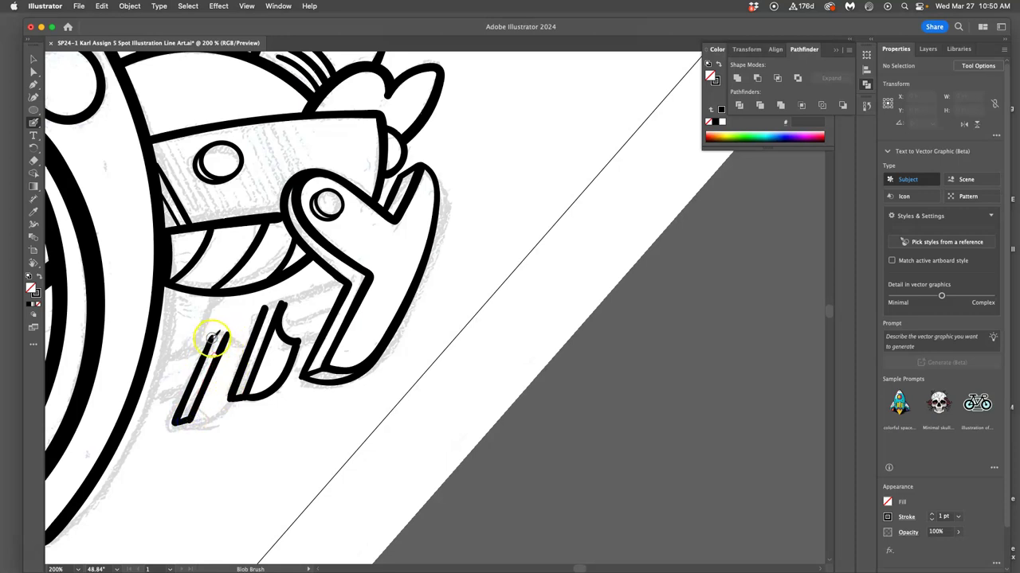
key("super")
left_click(222, 337)
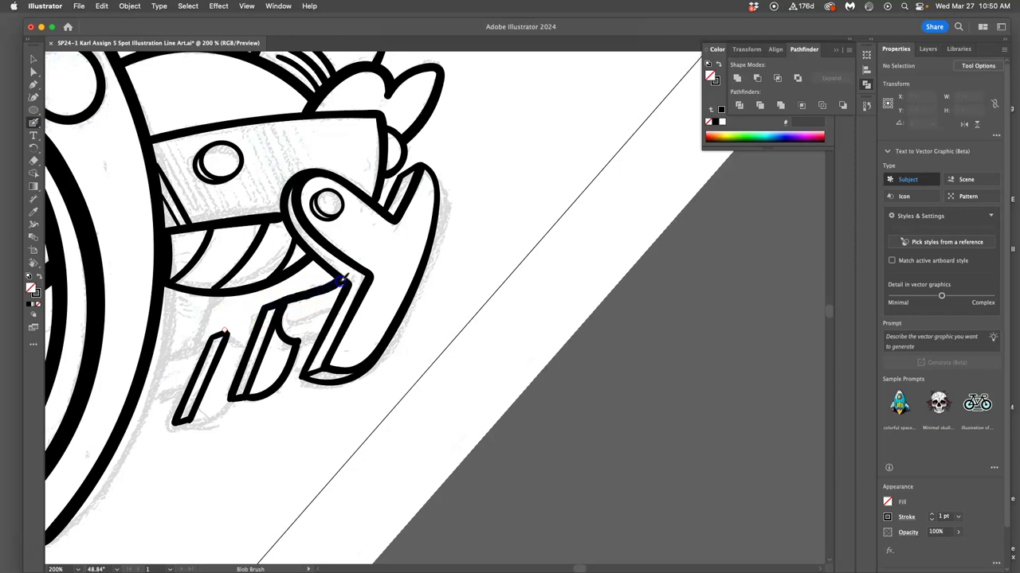
Join the middle toe's top to the ankle bracket and trace the rounded peg behind the inner toe, redoing its curve.
left_click_drag(342, 280, 347, 281)
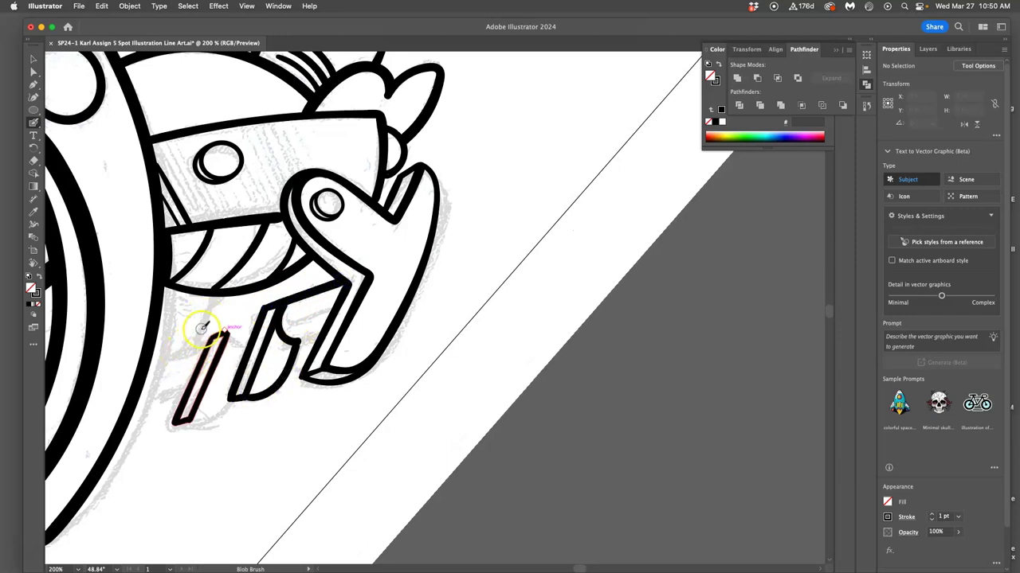
left_click_drag(210, 317, 258, 266)
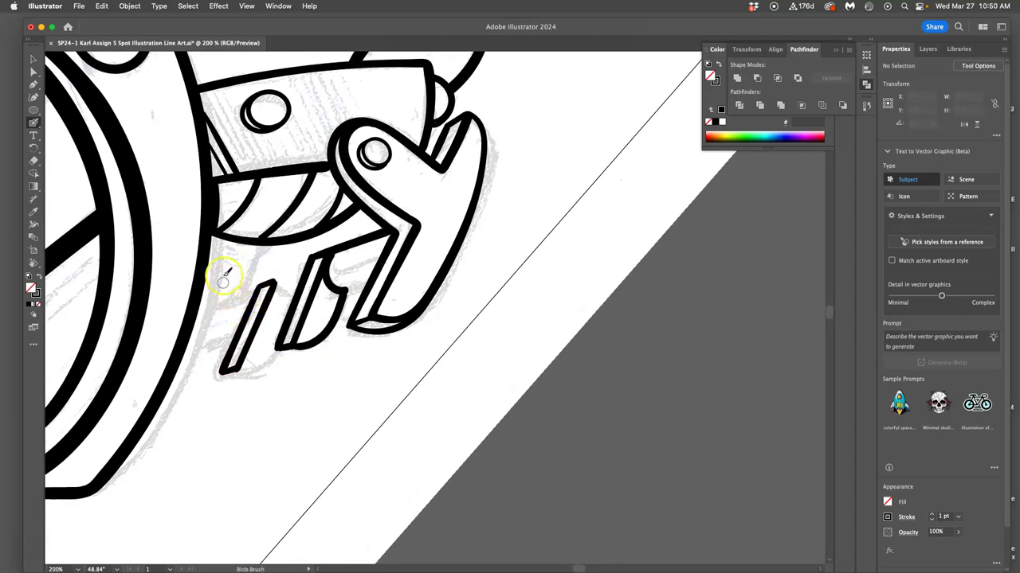
key("super+z")
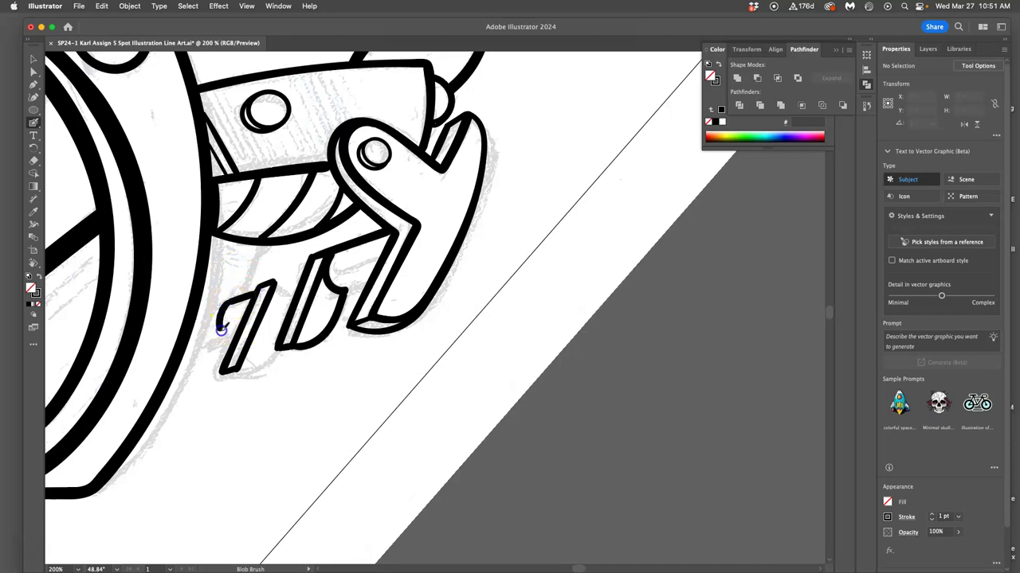
mouse_move(235, 333)
left_mouse_down()
mouse_move(228, 353)
mouse_move(237, 340)
left_mouse_up()
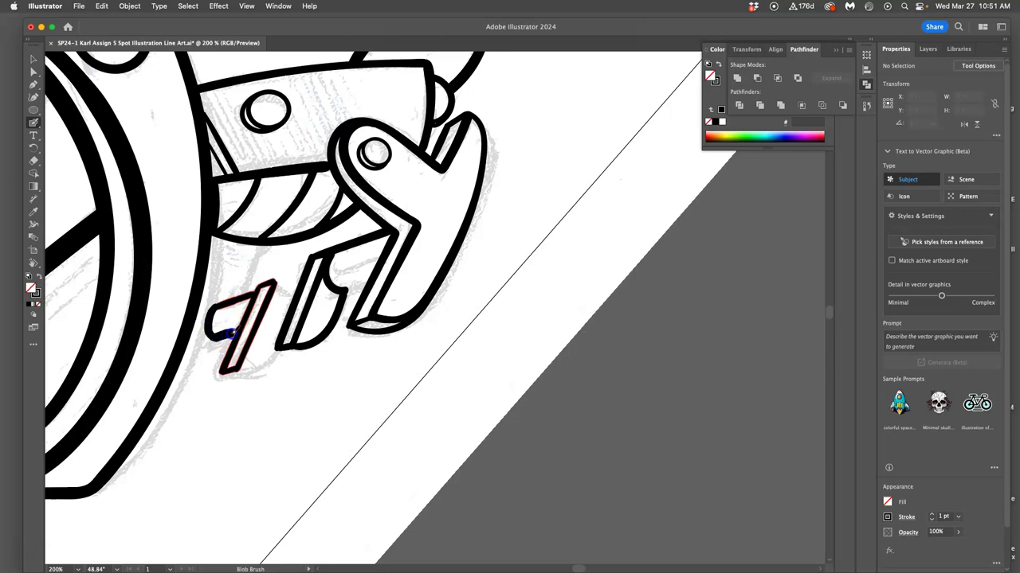
left_click_drag(237, 332, 240, 332)
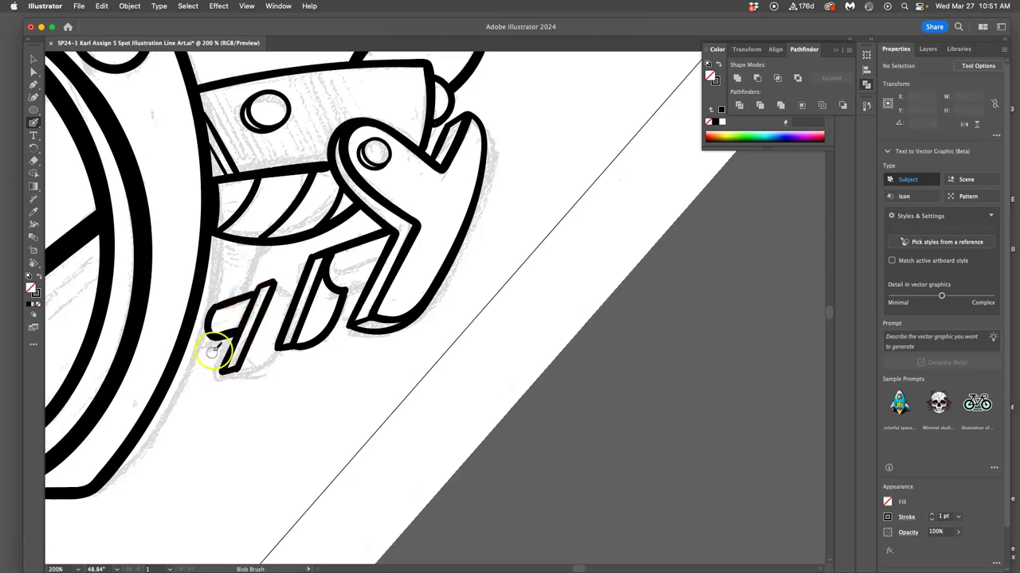
key("super+z")
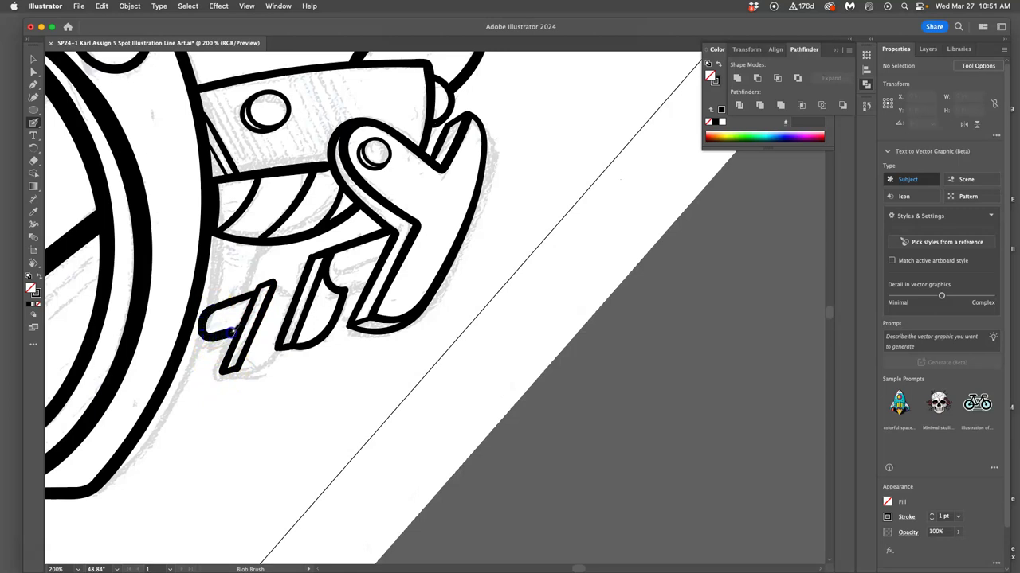
left_click_drag(238, 331, 241, 331)
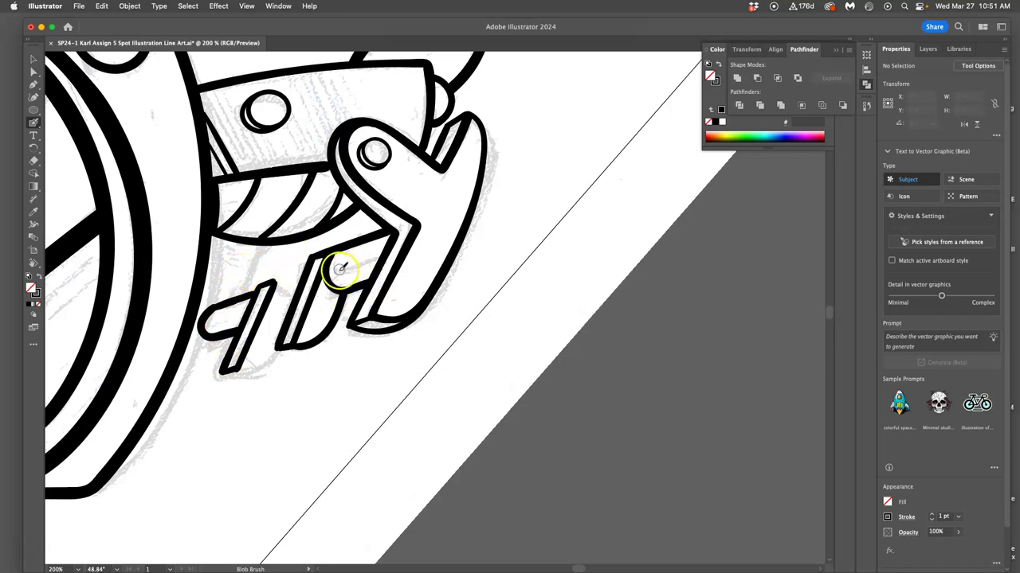
Trace the peg between the middle toe and bracket, plus the inner toe's front outline and the start of its lower rim.
left_click_drag(340, 272, 384, 260)
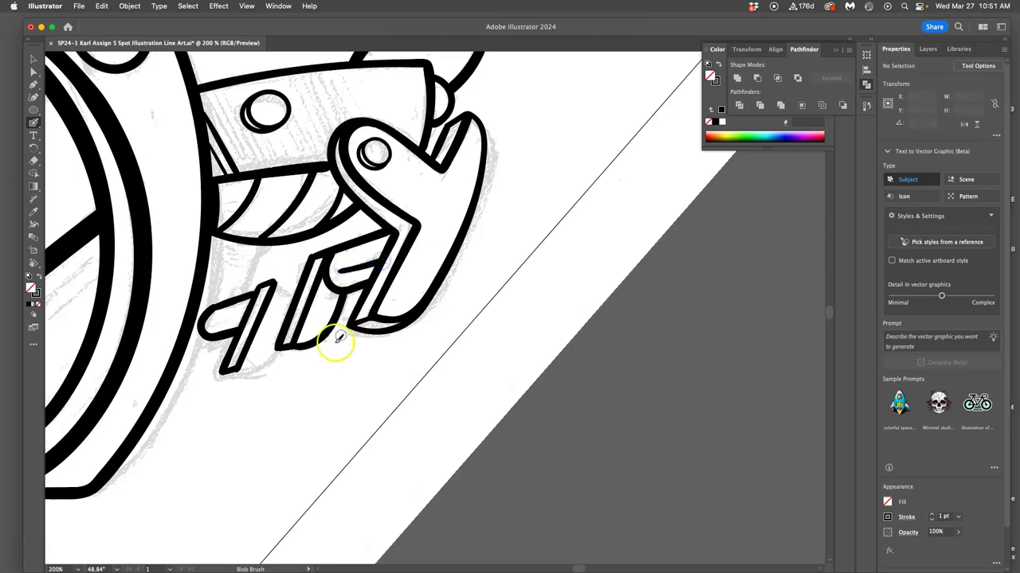
left_click_drag(328, 296, 463, 281)
mouse_move(364, 337)
left_mouse_down()
mouse_move(416, 316)
mouse_move(406, 249)
left_mouse_up()
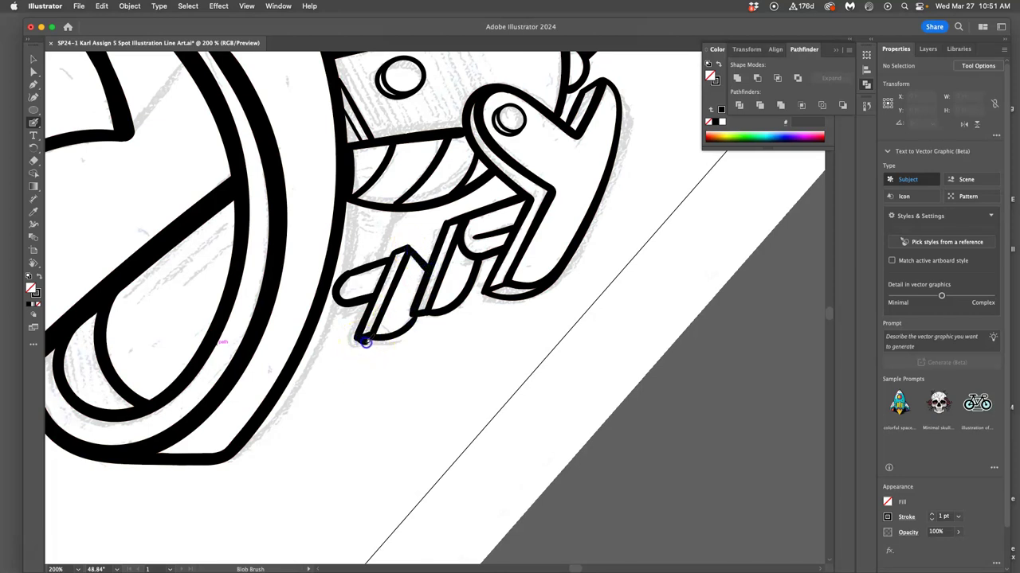
mouse_move(404, 316)
left_mouse_down()
mouse_move(357, 337)
mouse_move(387, 341)
left_mouse_up()
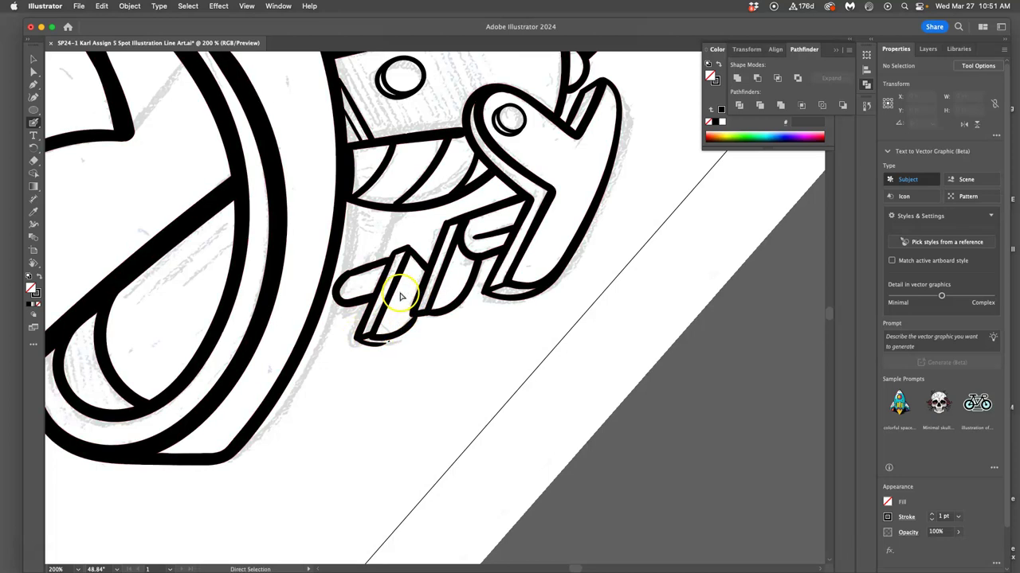
Redraw the inner toe's bottom edge along the curve with the Pencil tool.
key("super+equal")
key("super+equal")
key("super+equal")
key("super+equal")
scroll(352, 343, "down", 5)
scroll(353, 343, "left", 2)
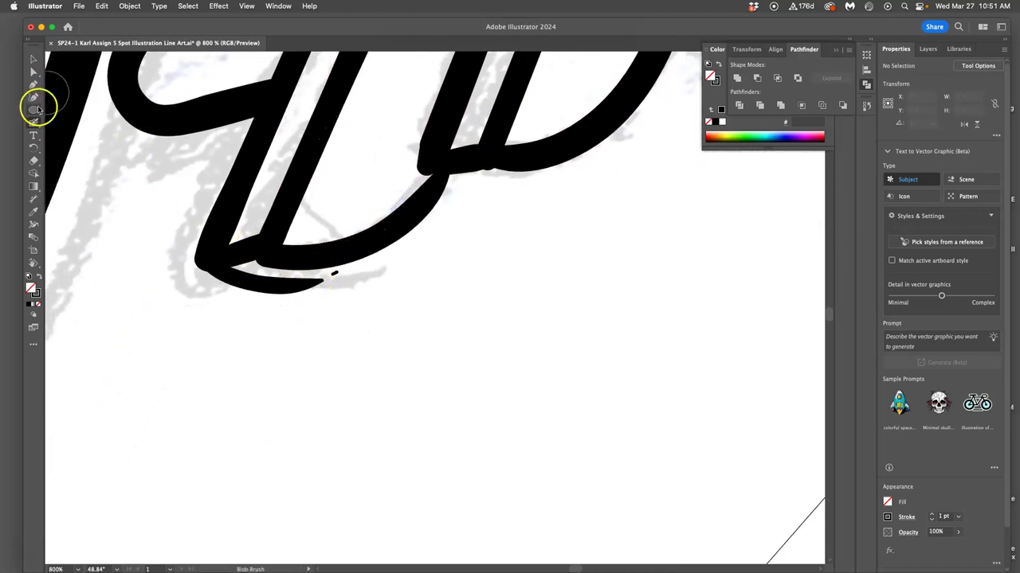
key("n")
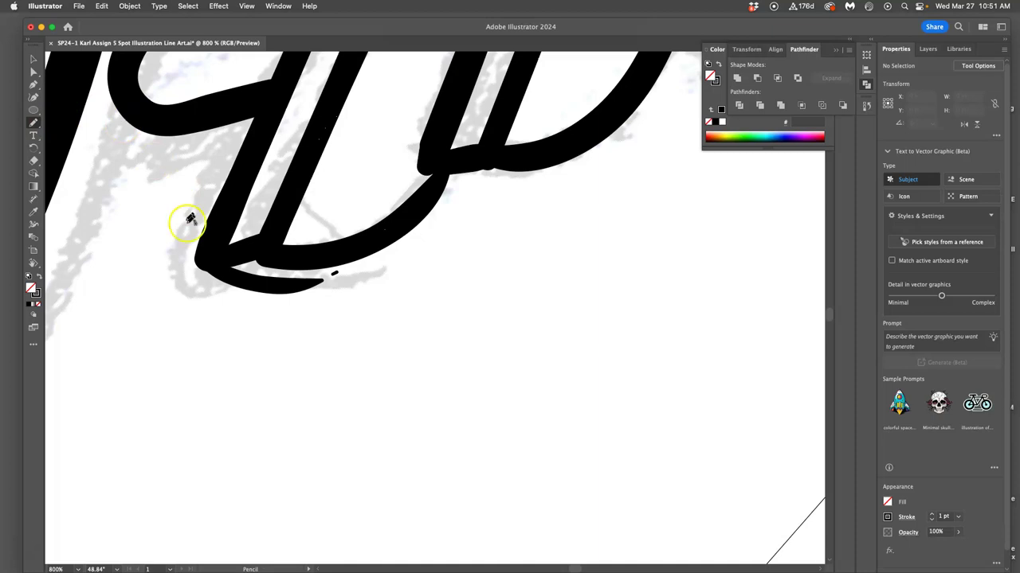
left_click(303, 257, "super")
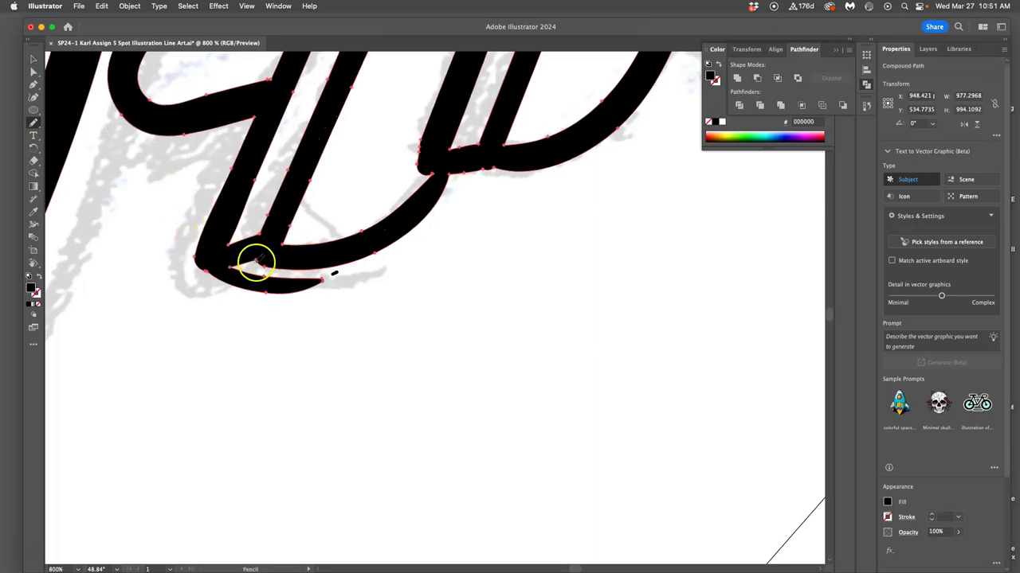
left_click_drag(282, 270, 257, 259)
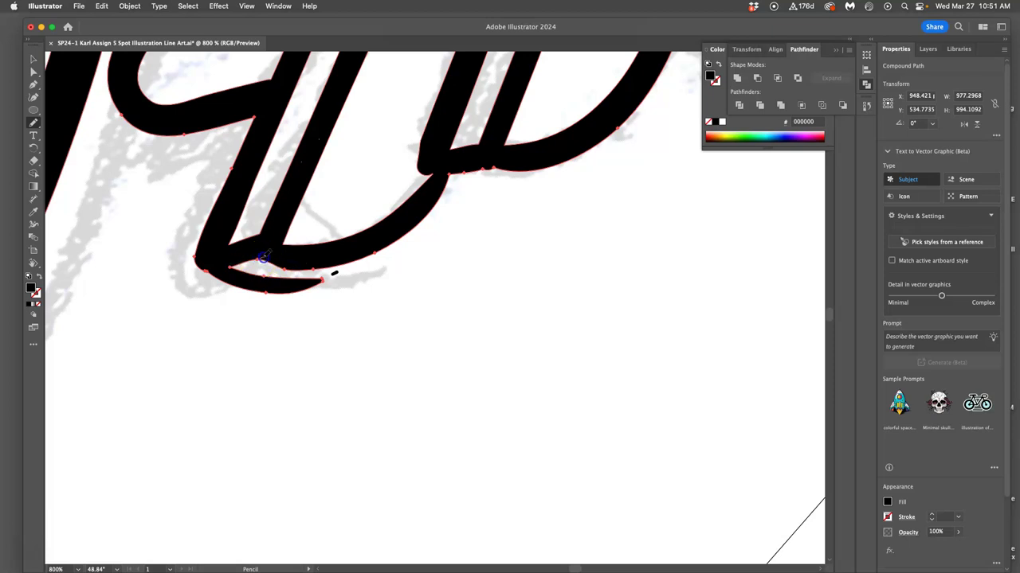
left_click_drag(383, 244, 403, 233)
Adjust the Pencil tool's fidelity and redraw the inner toe's bottom edge from the plate corner.
left_click(271, 246, "super")
double_click(33, 122)
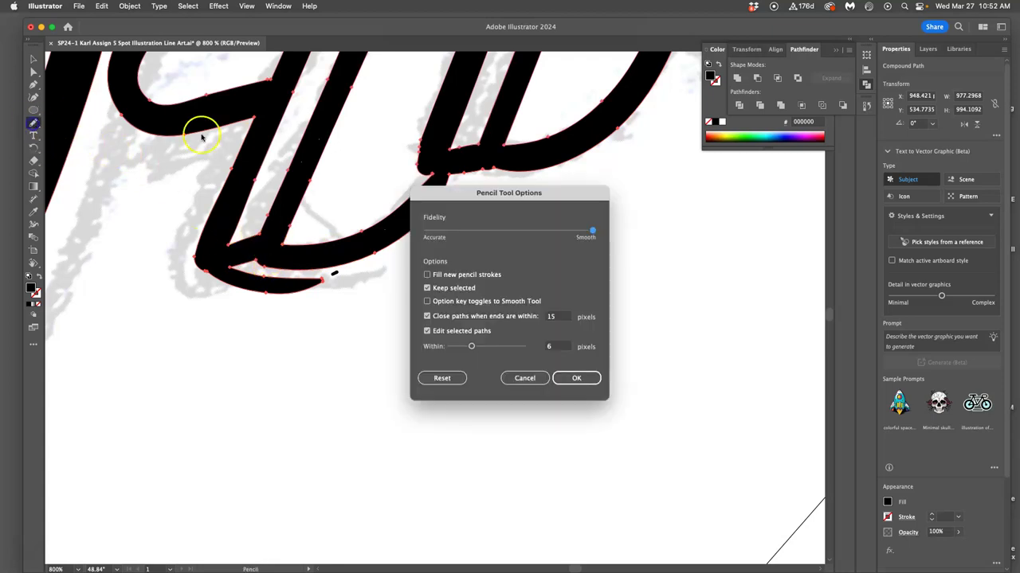
left_click_drag(531, 230, 554, 230)
left_click(574, 377)
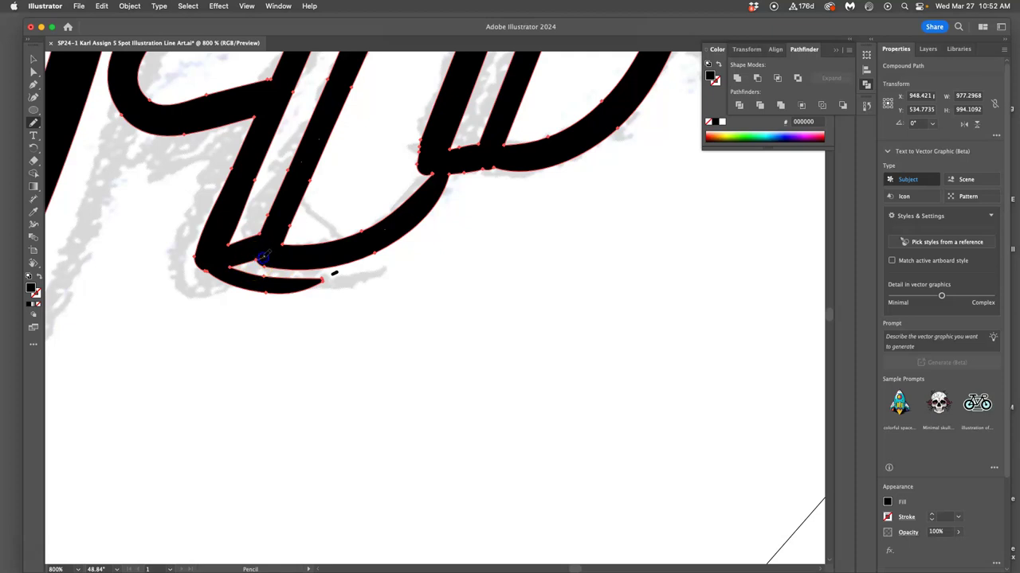
mouse_move(349, 263)
left_mouse_down()
mouse_move(340, 301)
mouse_move(323, 255)
mouse_move(423, 206)
left_mouse_up()
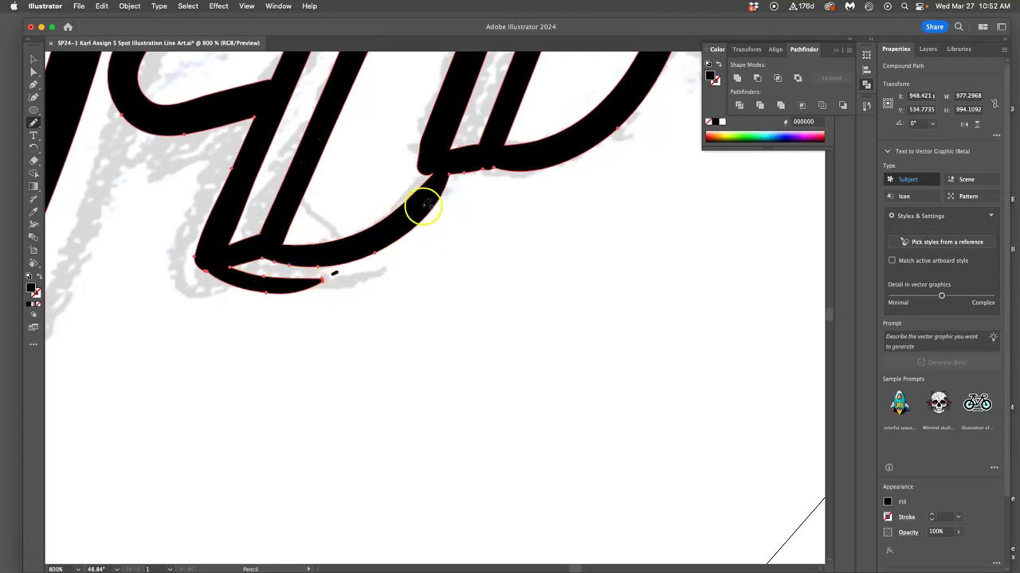
Try to reshape the middle toe's lower corner and slanted outer edge with the Pencil tool, and undo the attempts.
left_click(433, 166, "super")
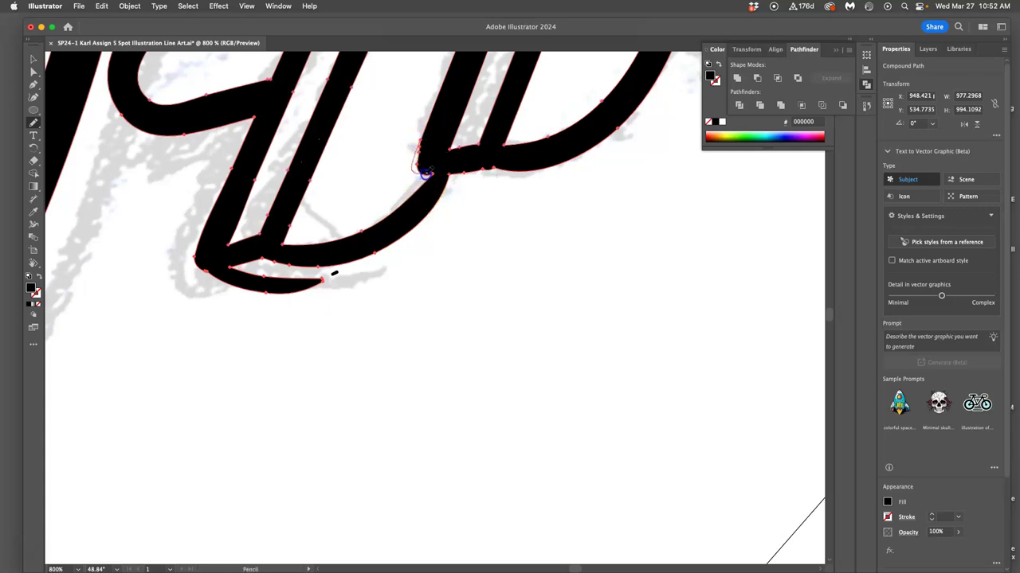
left_click_drag(433, 173, 435, 177)
key("super+z")
left_click_drag(430, 120, 431, 115)
left_click_drag(436, 166, 431, 174)
left_click_drag(455, 54, 455, 51)
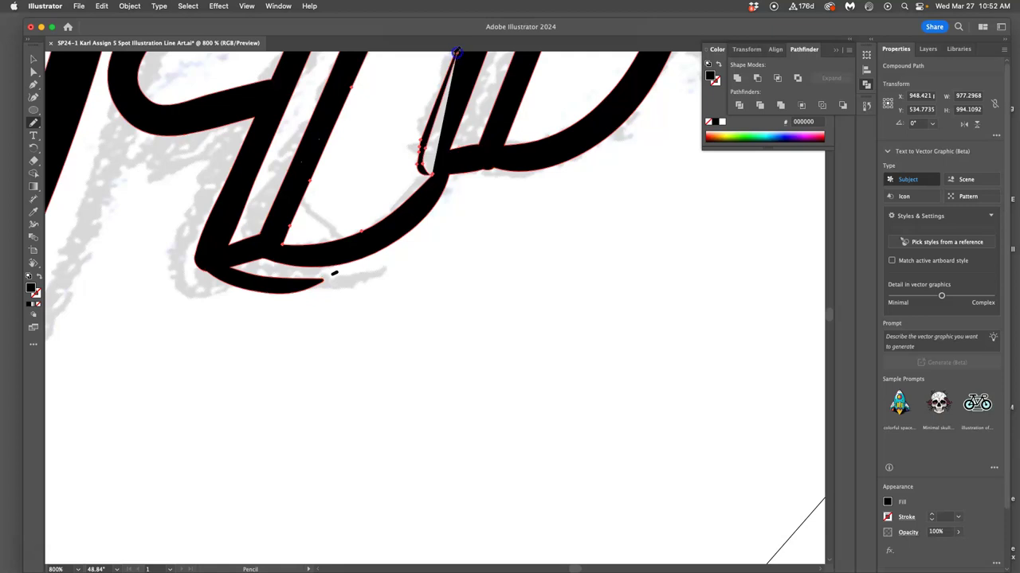
key("super+z")
Redraw the middle toe's slanted outer edge down to its lower corner and refine the bottom edge.
key("space")
left_click_drag(455, 165, 415, 254)
left_click_drag(417, 174, 440, 82)
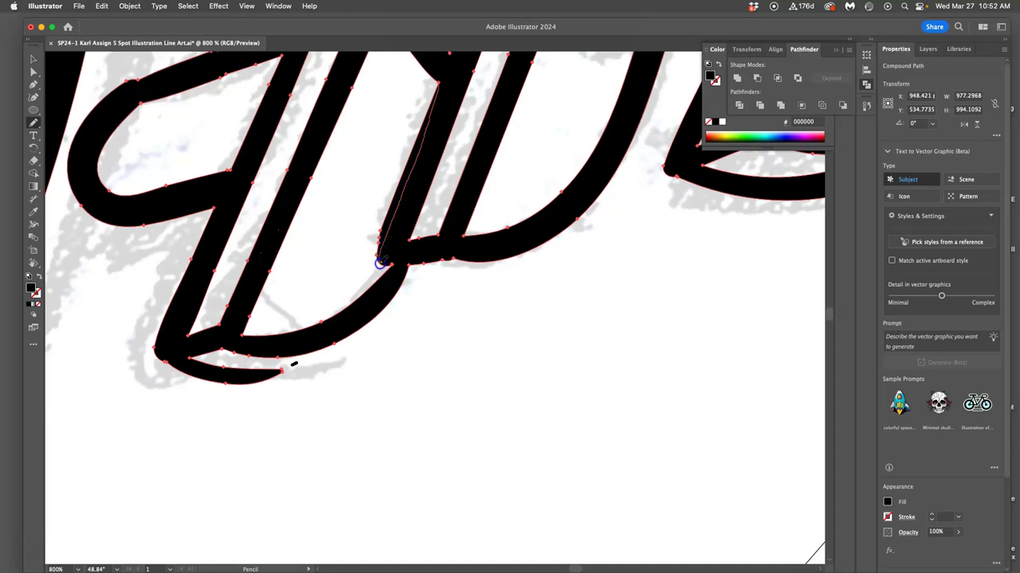
mouse_move(458, 220)
left_mouse_down()
mouse_move(446, 250)
mouse_move(453, 272)
mouse_move(451, 255)
left_mouse_up()
left_click(450, 255, "super")
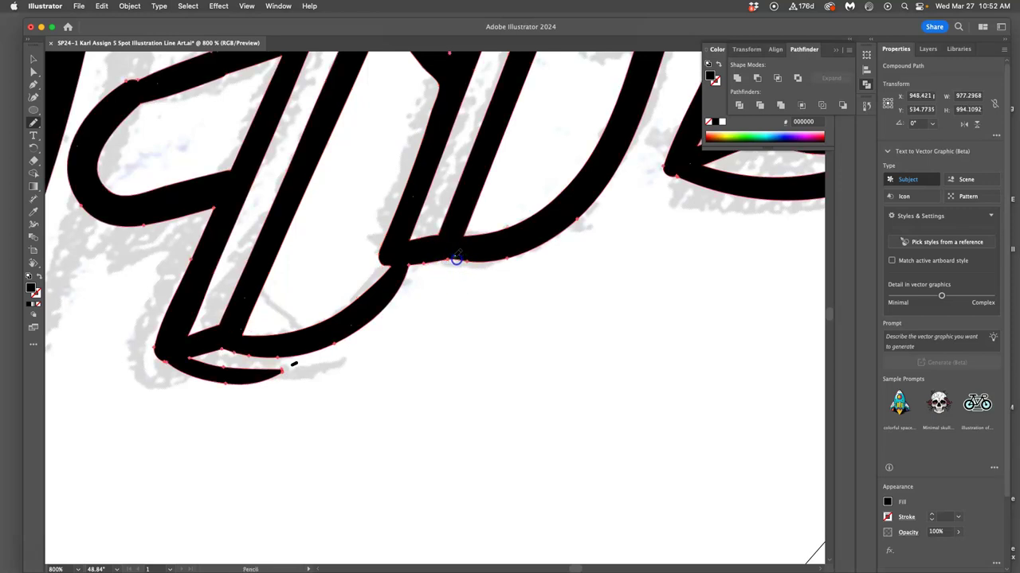
Delete the stray mark beside the tip of the inner toe's lower rim.
left_click(259, 383, "super")
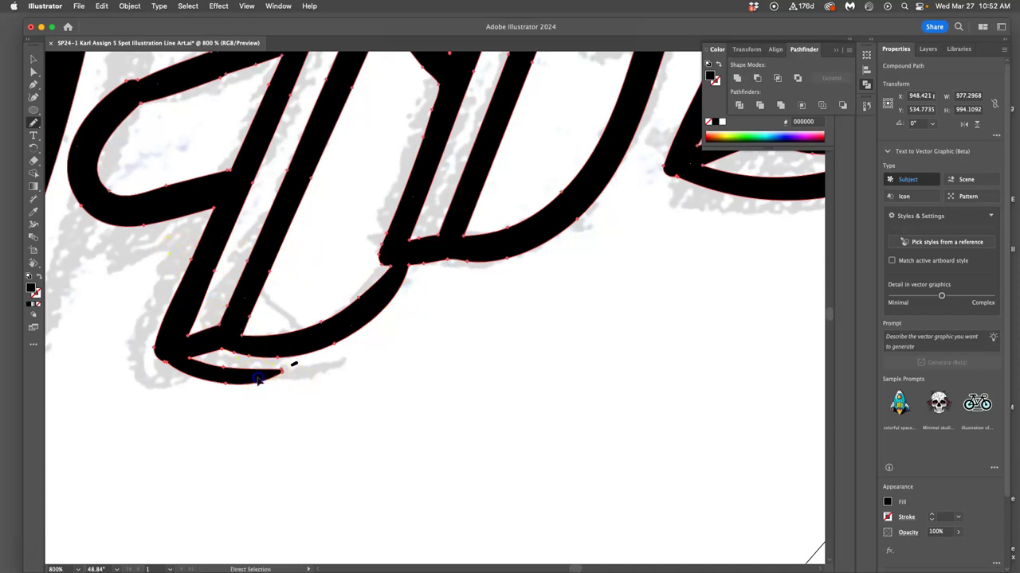
left_click(294, 364, "super")
key("Delete")
key("Delete")
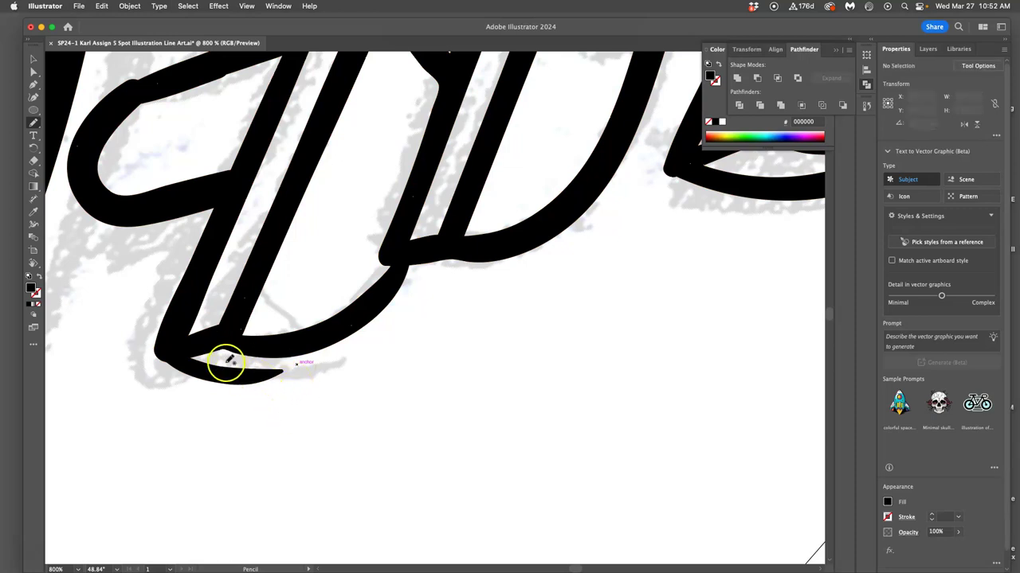
Switch to the Blob Brush and reduce its brush size slightly.
mouse_move(35, 126)
left_mouse_down()
mouse_move(63, 137)
mouse_move(63, 157)
mouse_move(73, 137)
left_mouse_up()
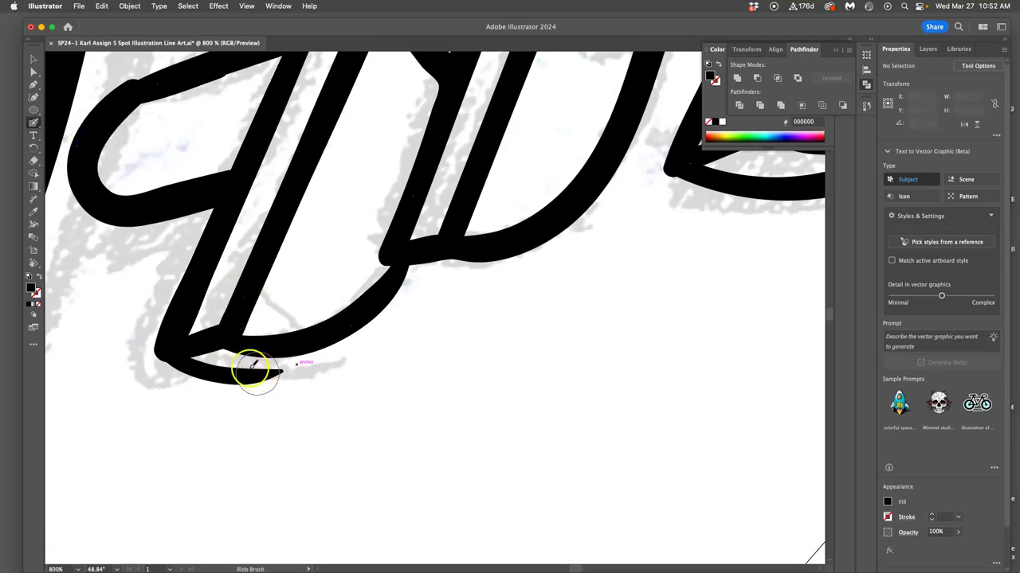
double_click(33, 121)
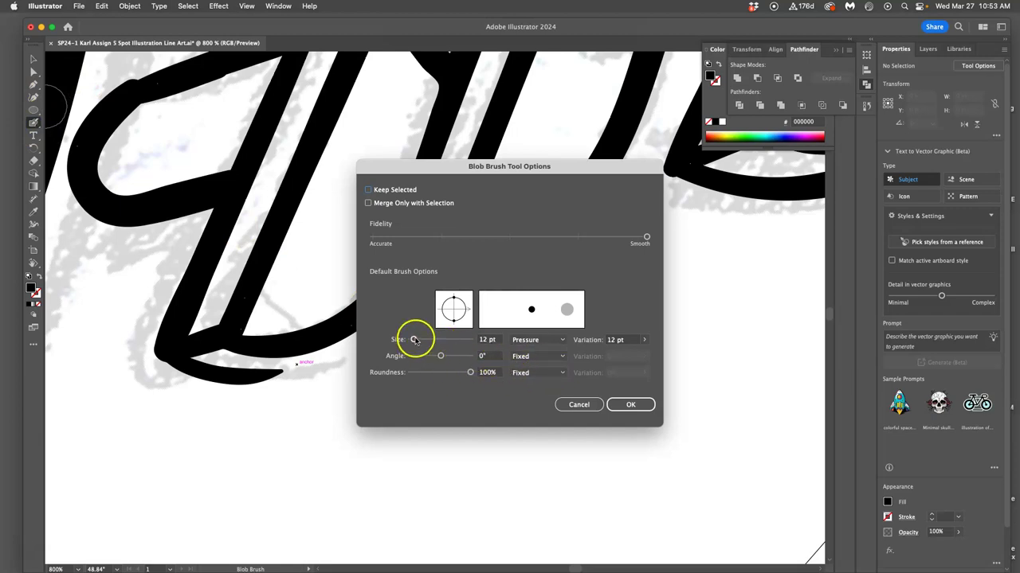
left_click_drag(414, 340, 413, 341)
left_click(612, 403)
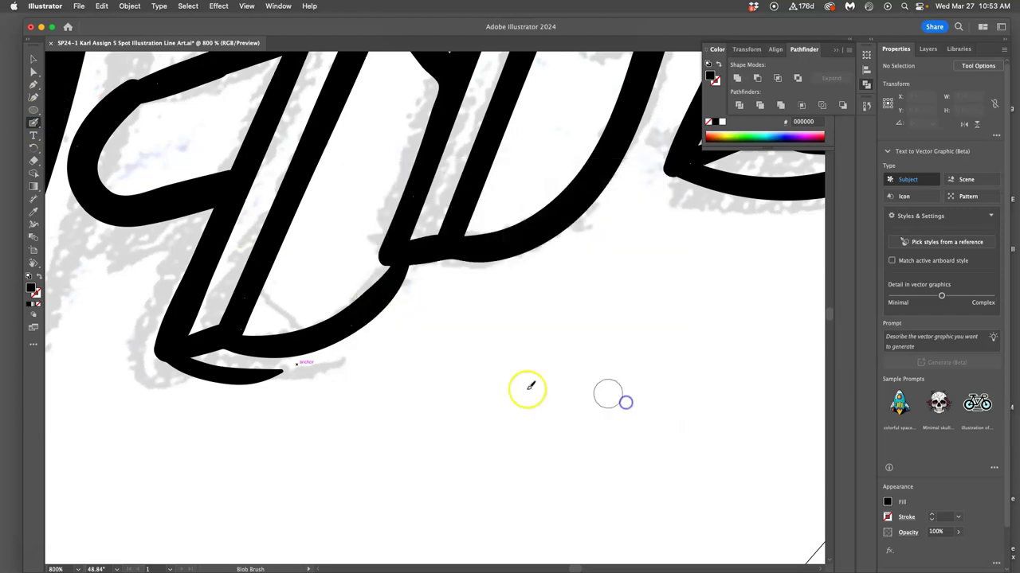
Complete the inner toe's lower rim up to its front curve, redoing the first stroke, and trace a matching rim under the middle toe.
left_click(261, 377, "super")
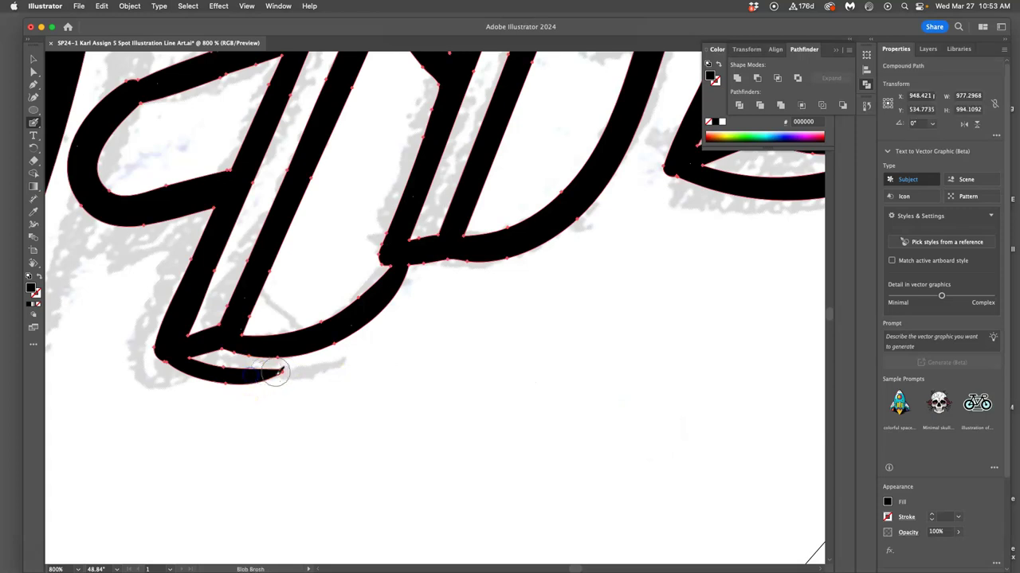
mouse_move(282, 371)
left_mouse_down()
mouse_move(289, 366)
mouse_move(271, 376)
left_mouse_up()
key("super+z")
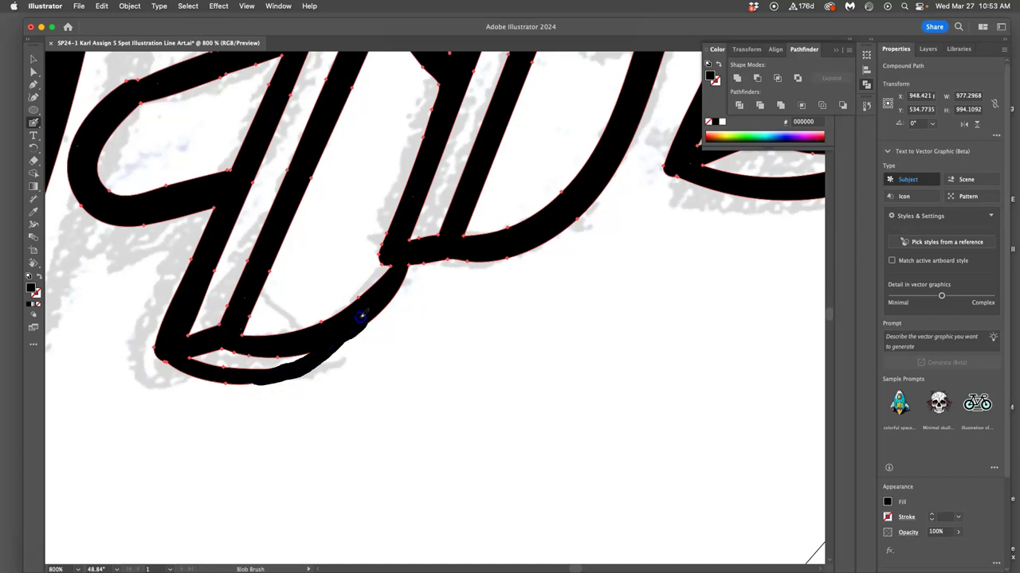
left_click_drag(361, 316, 366, 312)
mouse_move(408, 265)
left_mouse_down()
mouse_move(398, 266)
mouse_move(478, 273)
mouse_move(551, 227)
left_mouse_up()
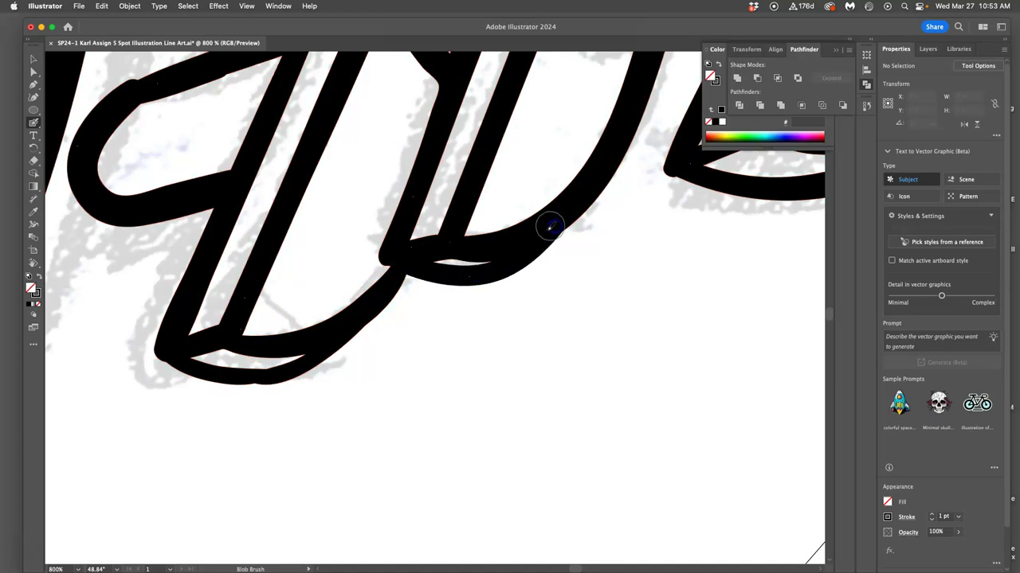
Undo the middle toe's lower rim and redraw it with the Blob Brush from the inner corner up along the front curve.
key("super+z")
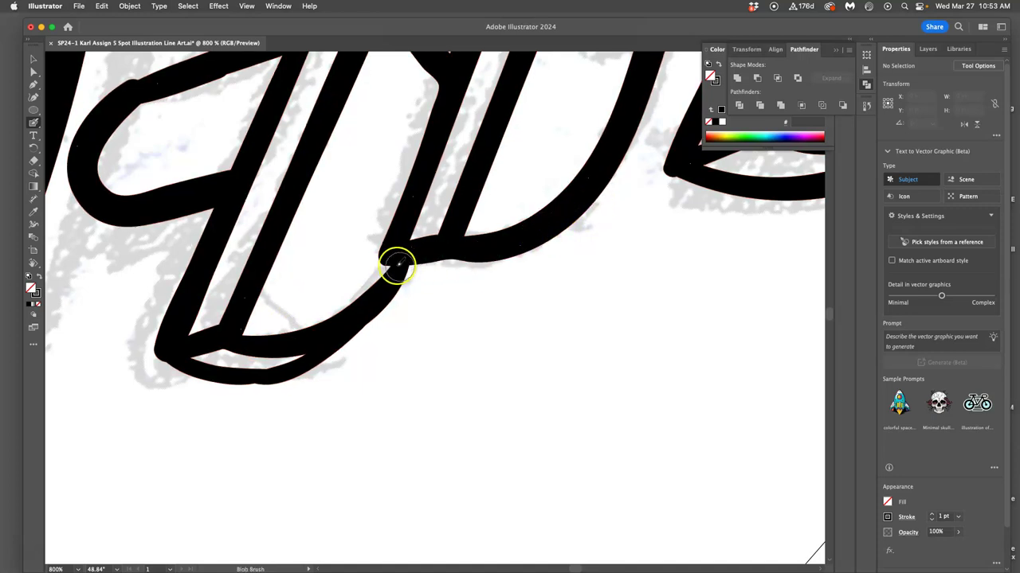
mouse_move(387, 259)
left_mouse_down()
mouse_move(426, 279)
mouse_move(478, 280)
mouse_move(535, 255)
mouse_move(571, 223)
left_mouse_up()
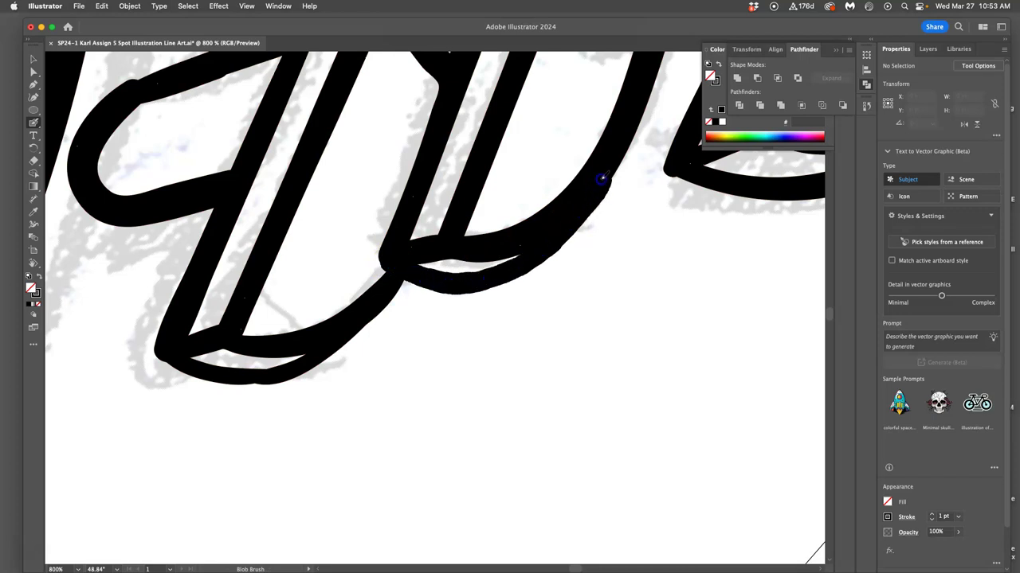
left_click_drag(609, 162, 609, 162)
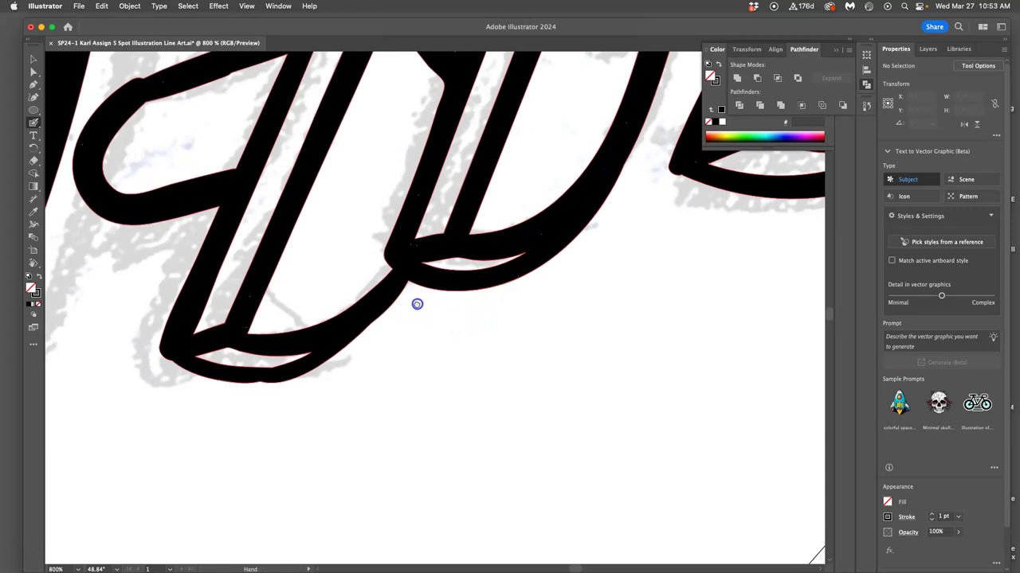
Select the line art and smooth the outer edge of the inner toe's lower rim with the Pencil tool.
left_click_drag(416, 303, 543, 329)
left_click_drag(453, 284, 478, 234)
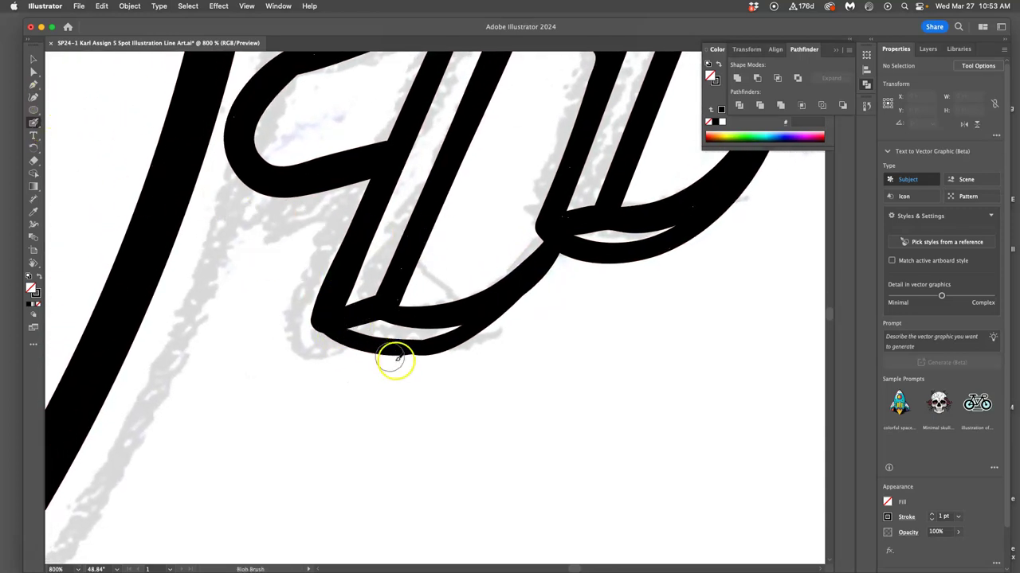
mouse_move(351, 348)
left_mouse_down()
mouse_move(358, 334)
mouse_move(446, 303)
left_mouse_up()
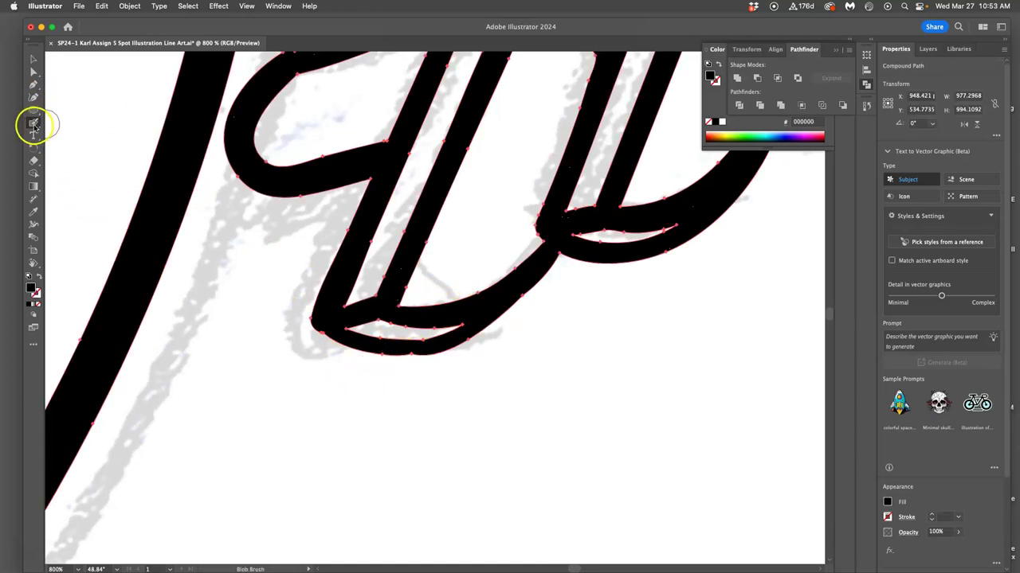
mouse_move(33, 122)
left_mouse_down()
mouse_move(50, 123)
mouse_move(71, 148)
left_mouse_up()
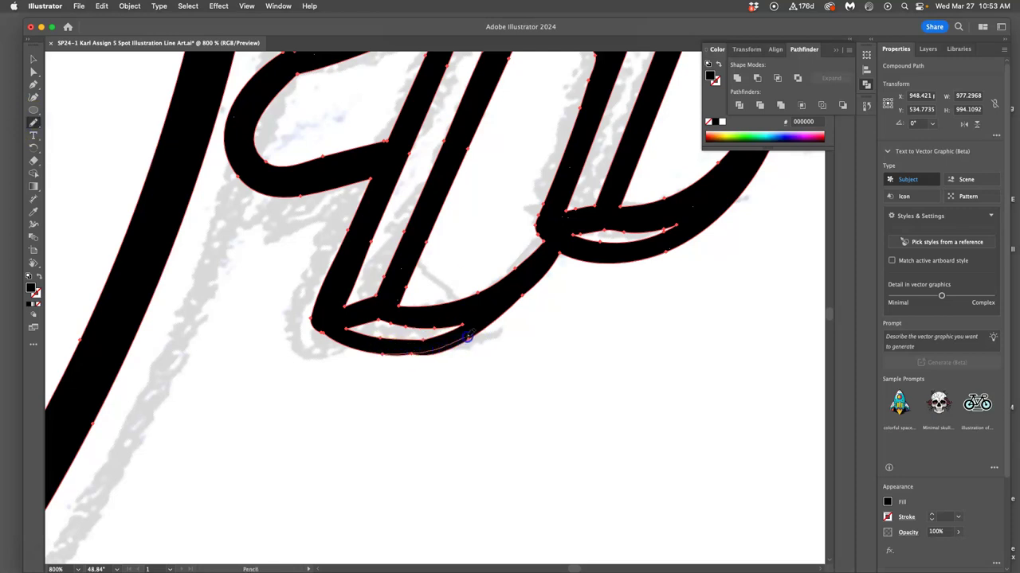
left_click_drag(523, 293, 526, 292)
key("a")
left_click(411, 351)
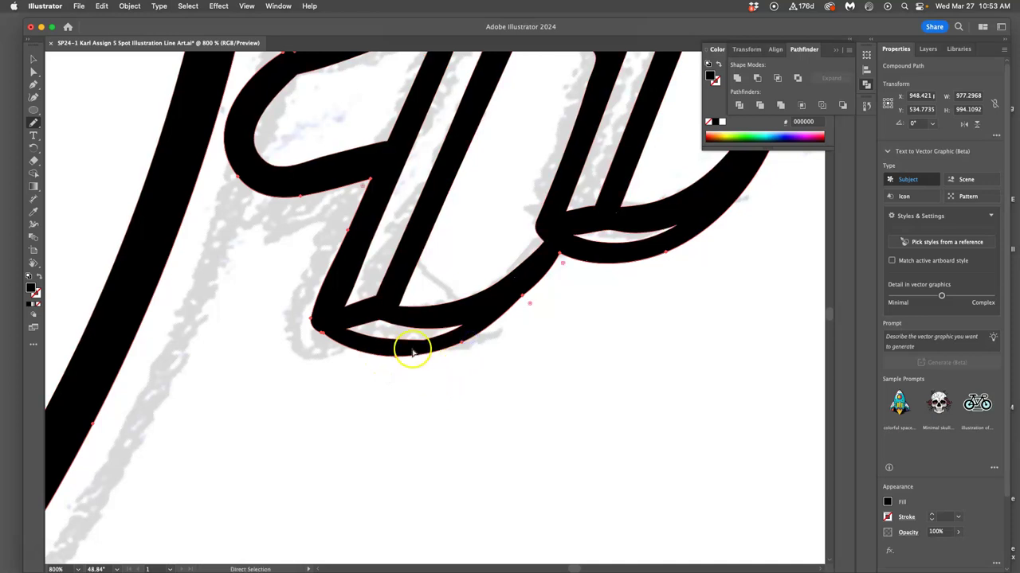
left_click_drag(447, 333, 449, 329)
Redraw the inner toe's slanted outer edge down into its lower corner, redoing the stroke until the line is clean.
left_click(326, 320, "super")
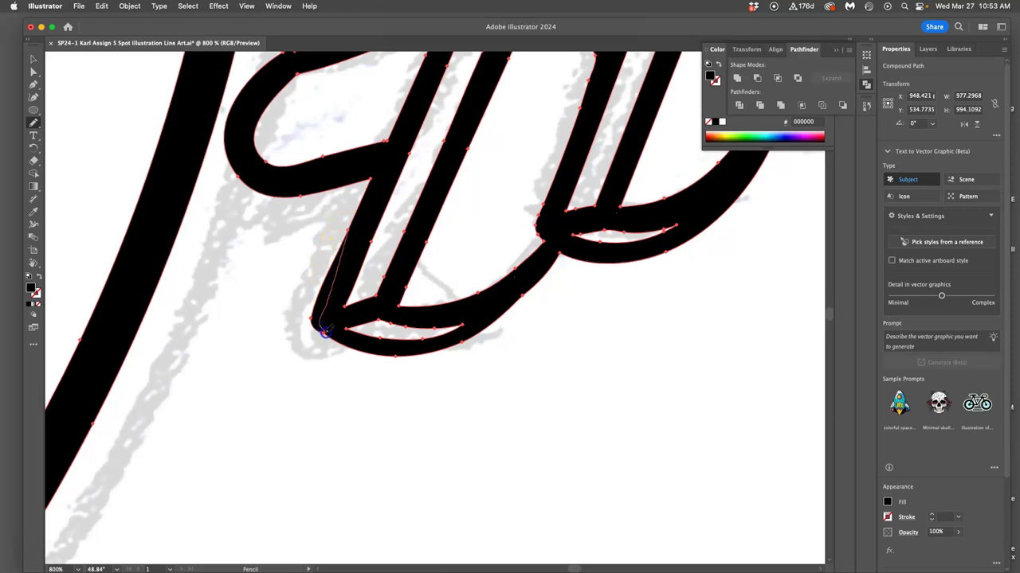
left_click_drag(330, 337, 334, 343)
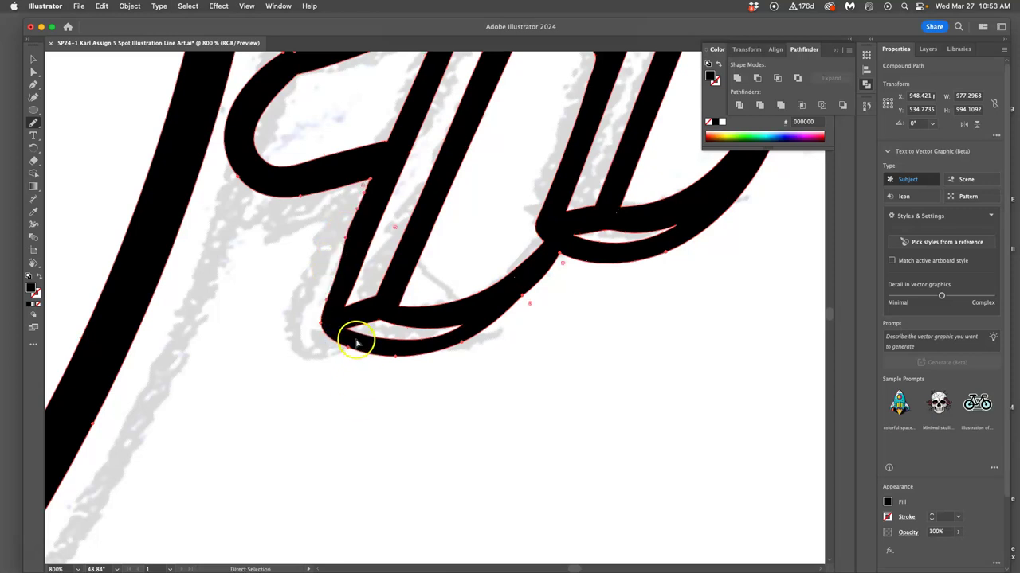
key("super+z")
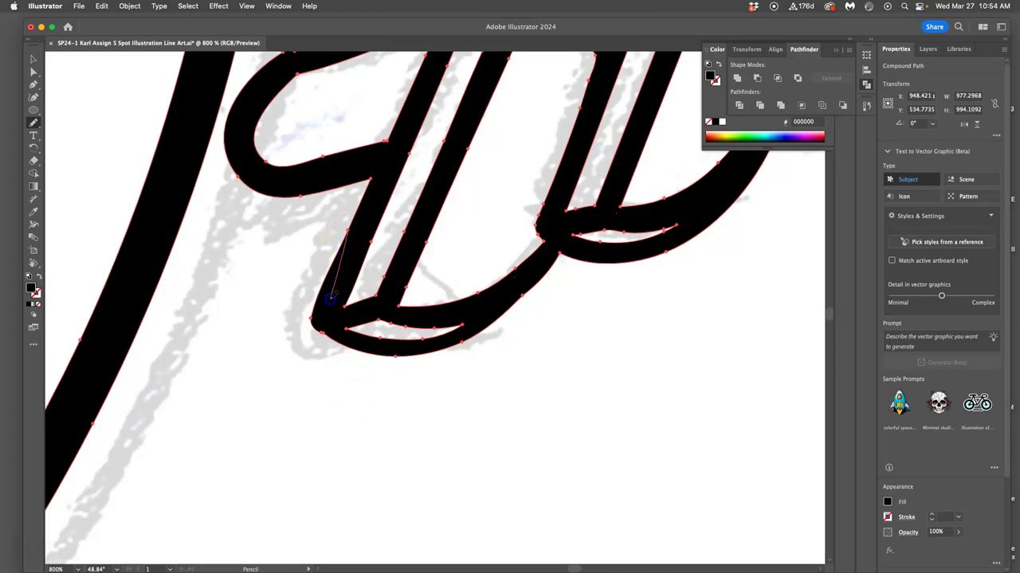
left_click_drag(328, 334, 329, 338)
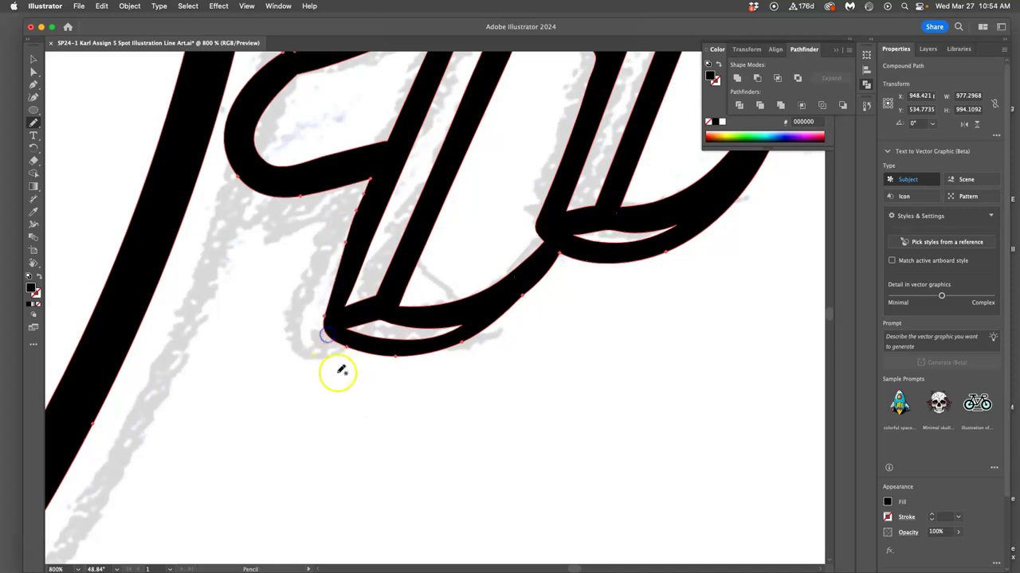
key("super+z")
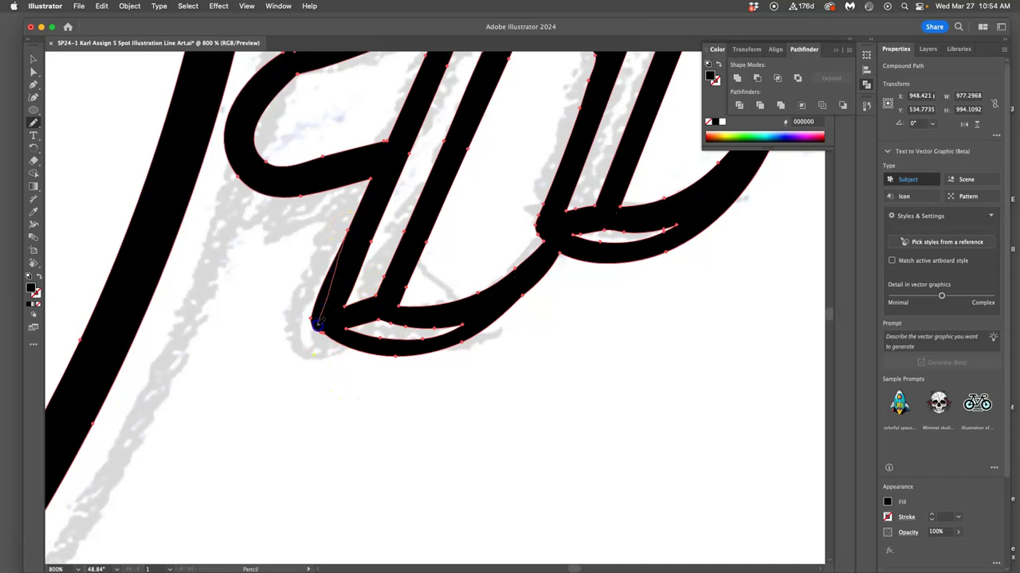
mouse_move(348, 403)
left_mouse_down()
mouse_move(354, 227)
mouse_move(368, 185)
left_mouse_up()
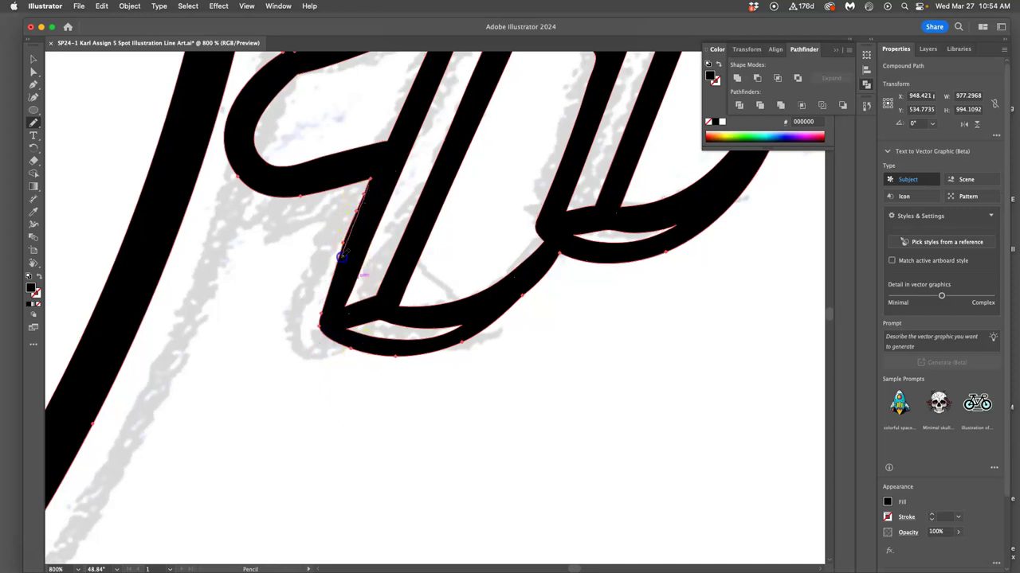
left_click_drag(322, 311, 322, 313)
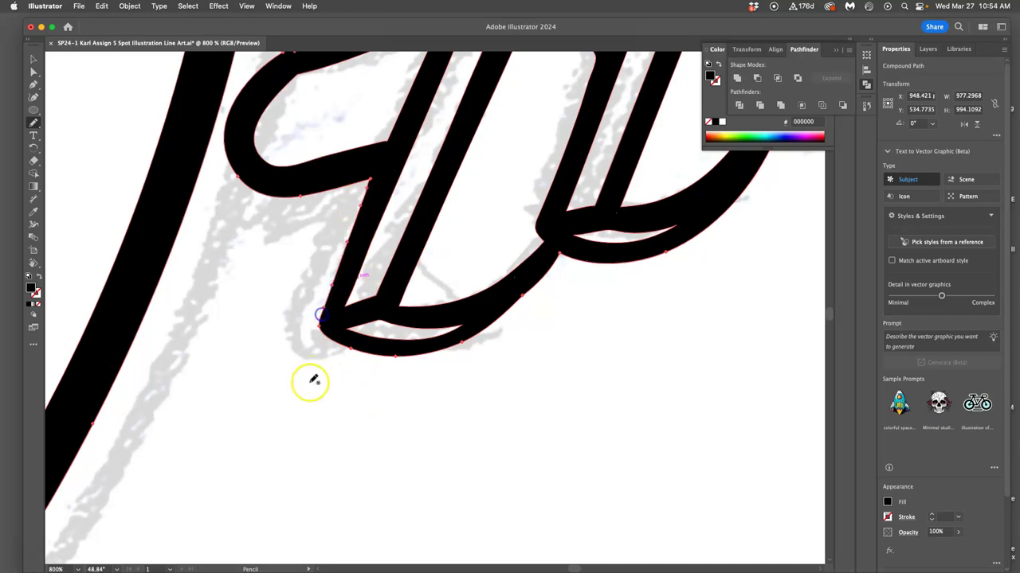
Smooth the upper outer edge of the rounded side toe up to where it meets the inner toe.
key("space")
left_click_drag(457, 231, 478, 364)
key("a")
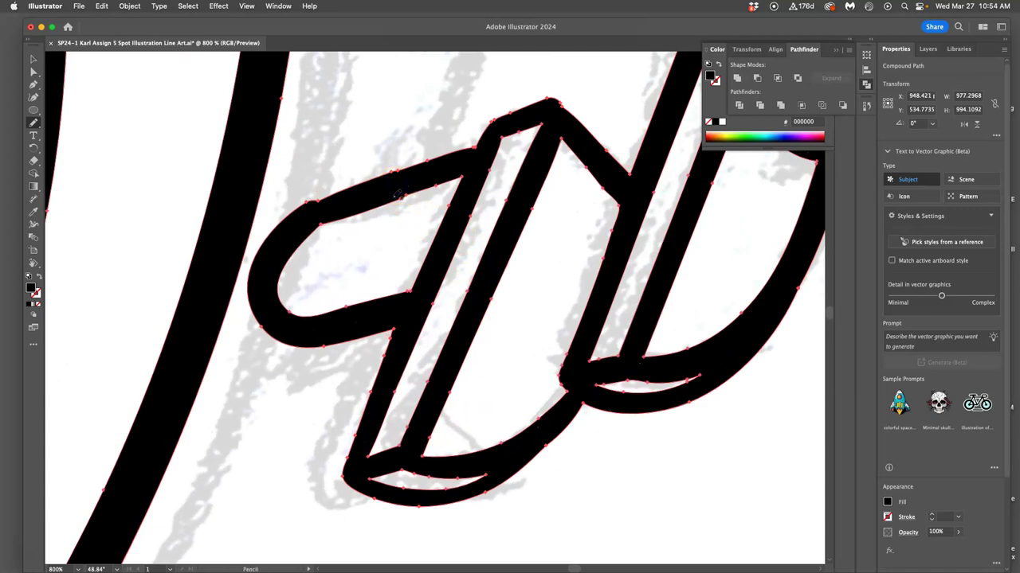
mouse_move(440, 181)
left_mouse_down()
mouse_move(398, 191)
mouse_move(361, 188)
mouse_move(313, 201)
left_mouse_up()
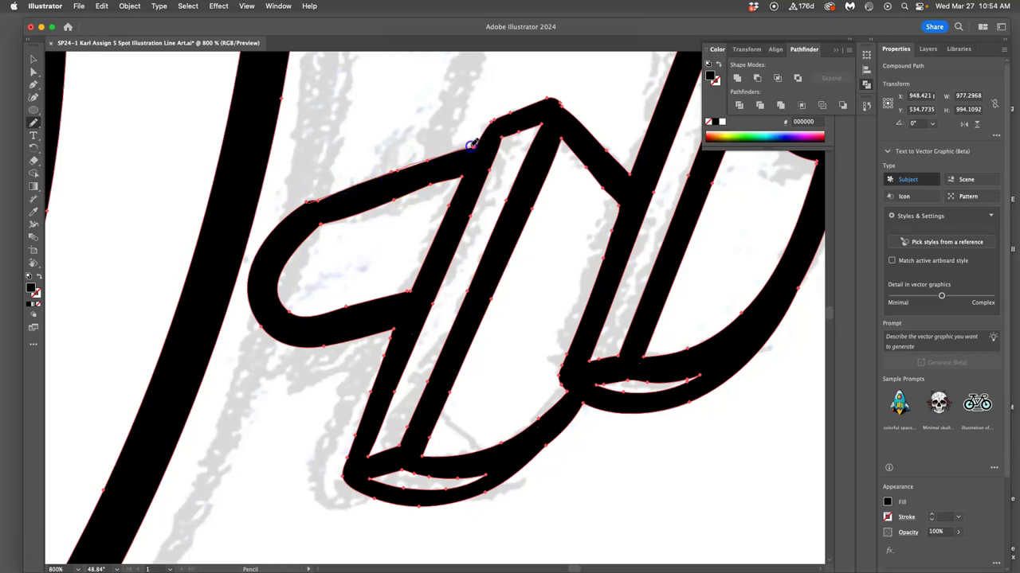
left_click_drag(475, 143, 477, 142)
key("a")
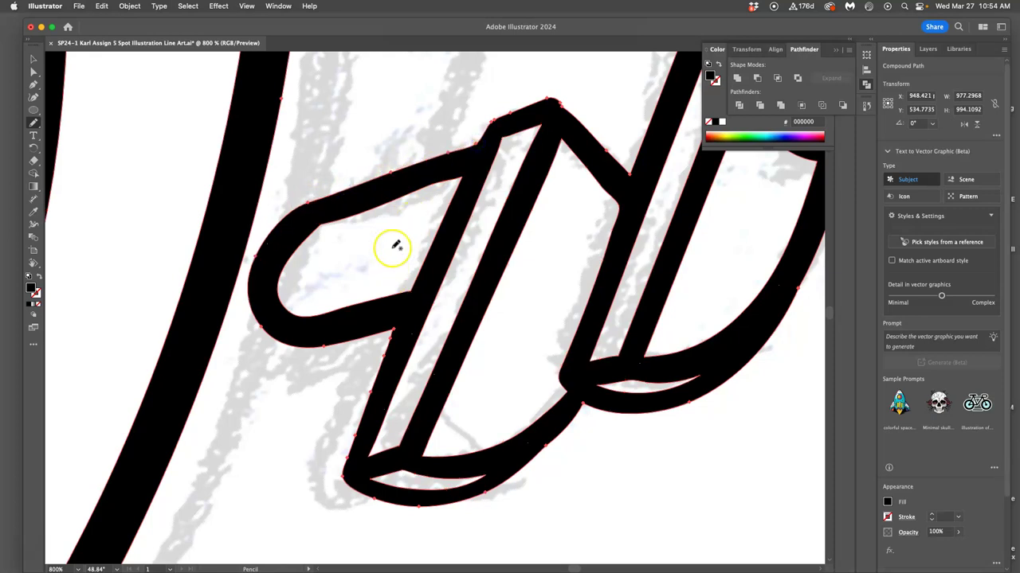
Try to redraw the upper inner edge of the rounded side toe with the Pencil tool.
left_click_drag(320, 225, 320, 225)
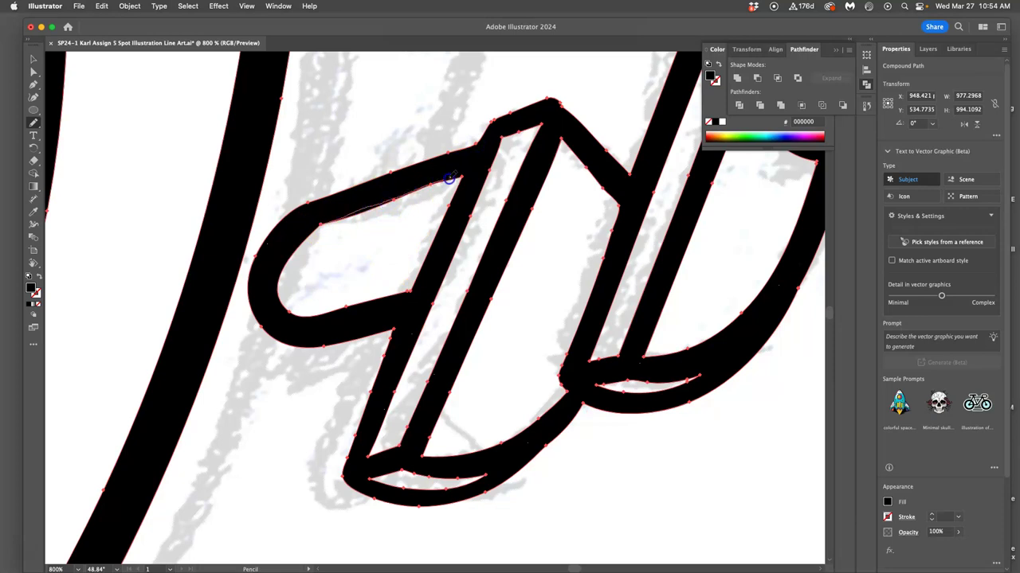
left_click_drag(460, 173, 462, 173)
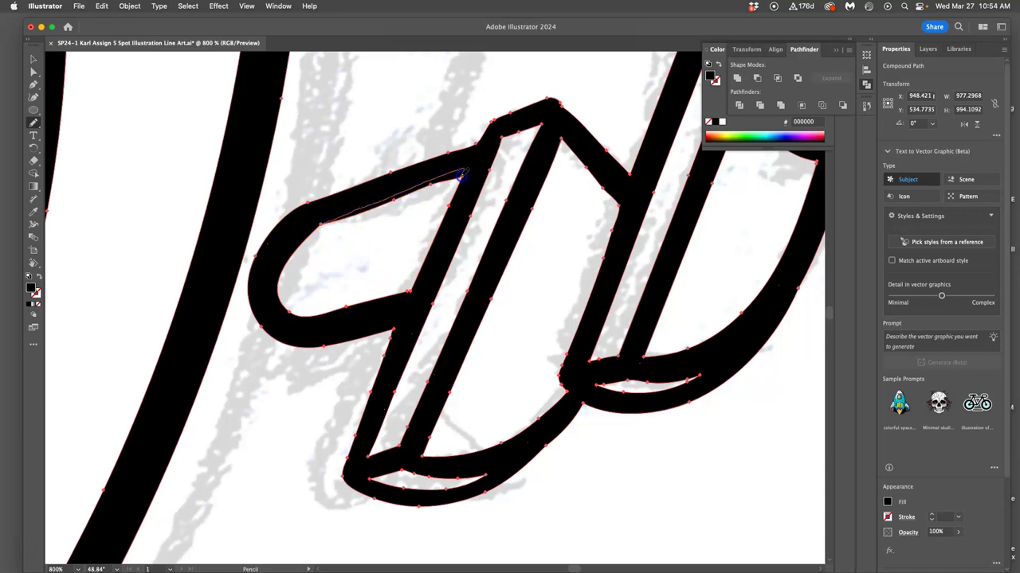
left_click_drag(461, 180, 462, 177)
left_click_drag(460, 174, 462, 175)
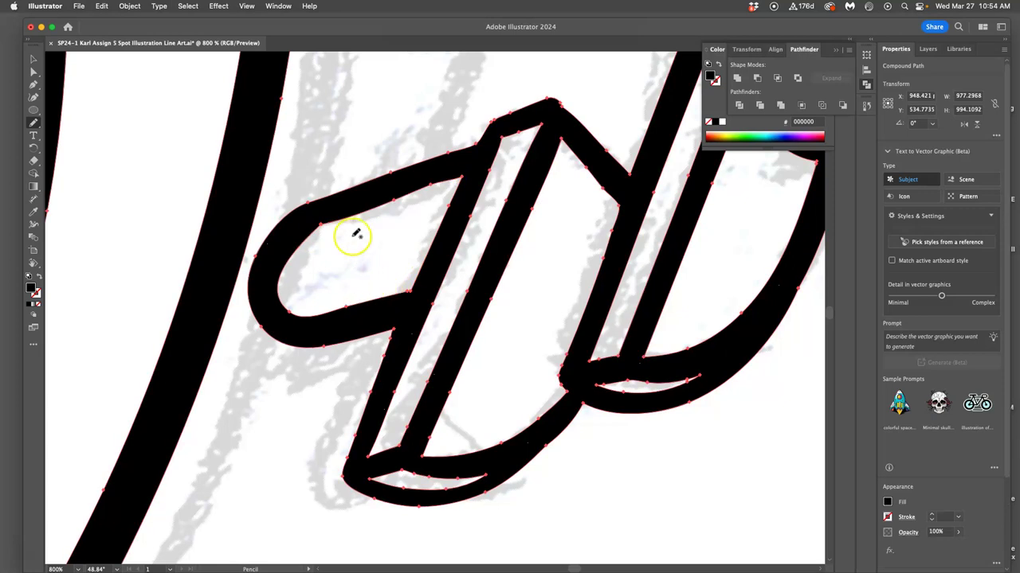
Straighten the rounded side toe's upper inner edge by deleting its extra anchor points with the Pen tool, and adjust the lower inner edge.
left_click(34, 86)
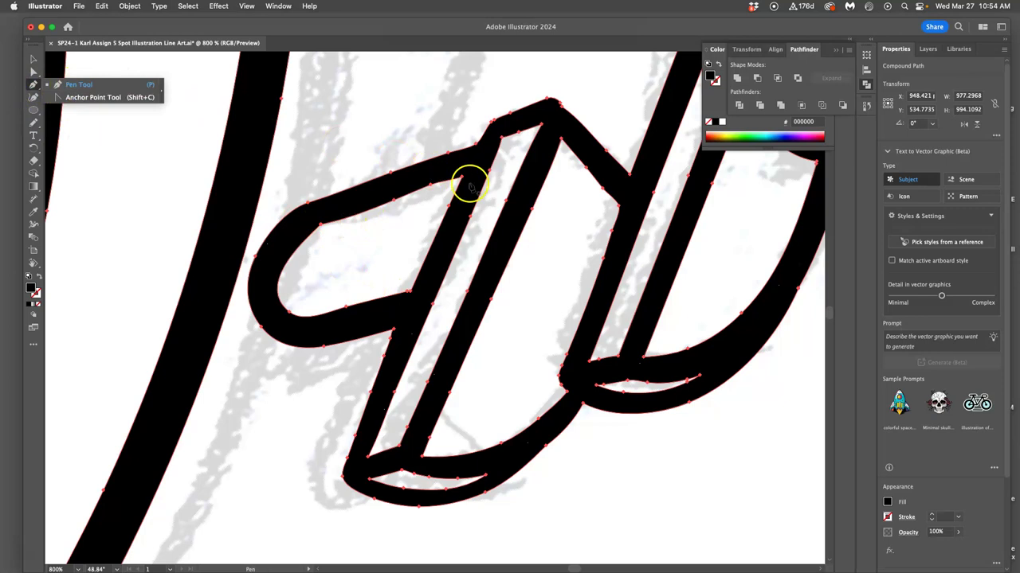
left_click(395, 200)
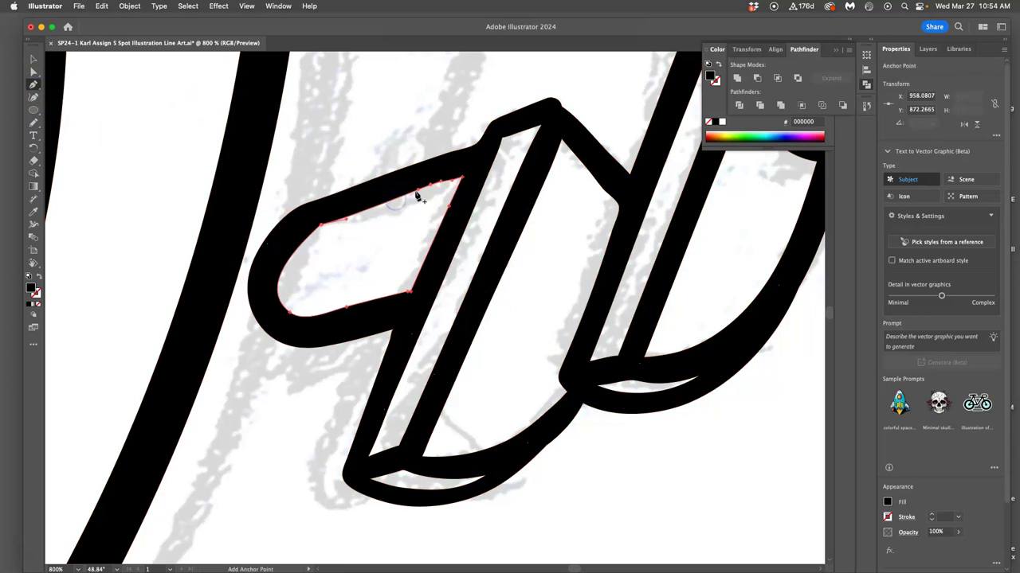
left_click(440, 181)
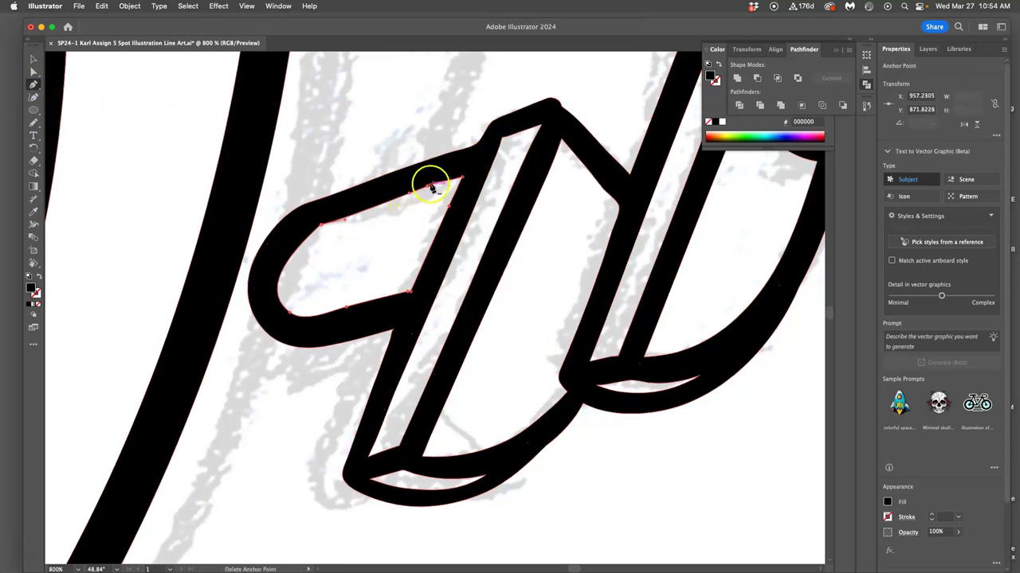
left_click(431, 185)
left_click(429, 189)
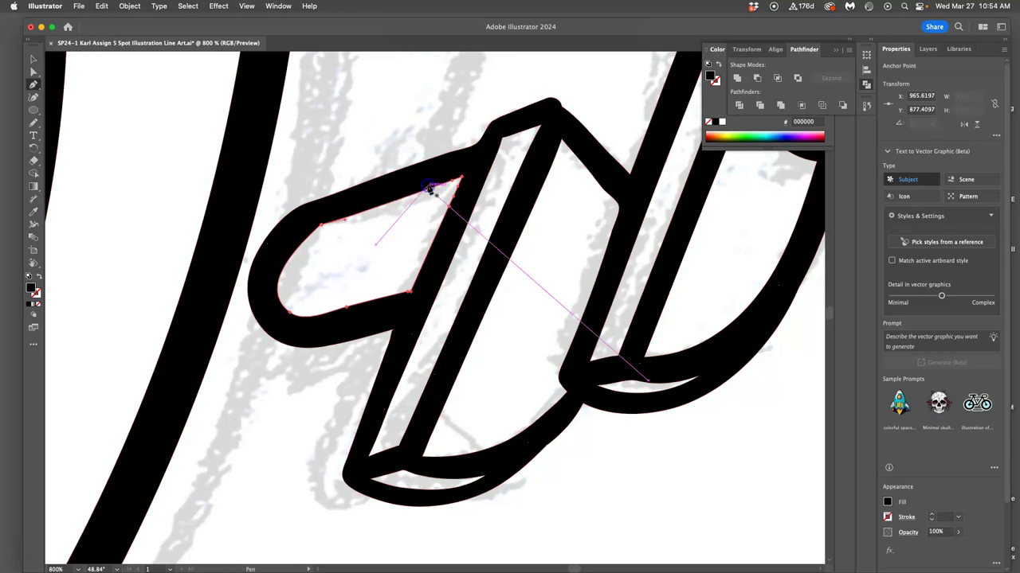
left_click(346, 221)
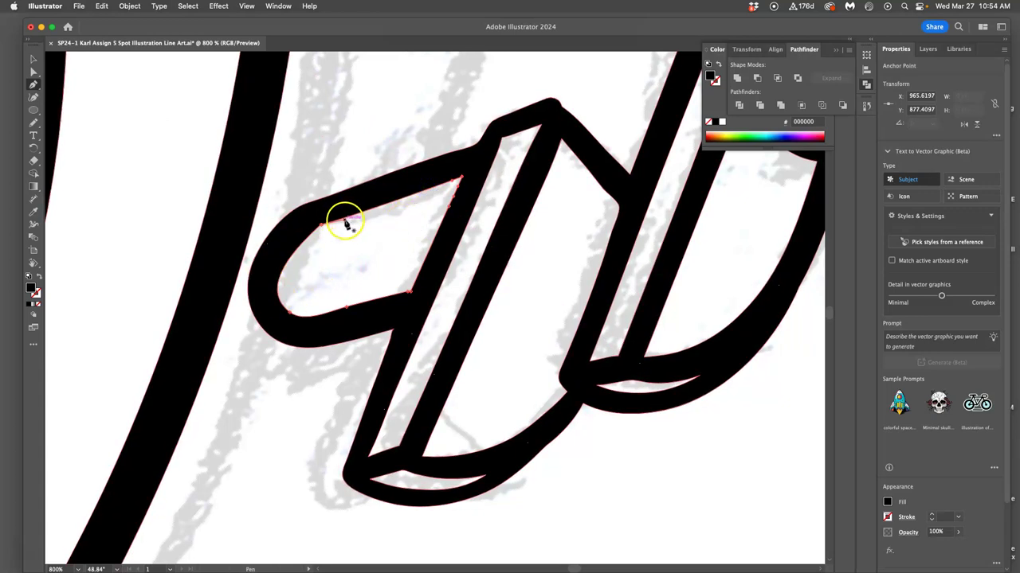
left_click(348, 219)
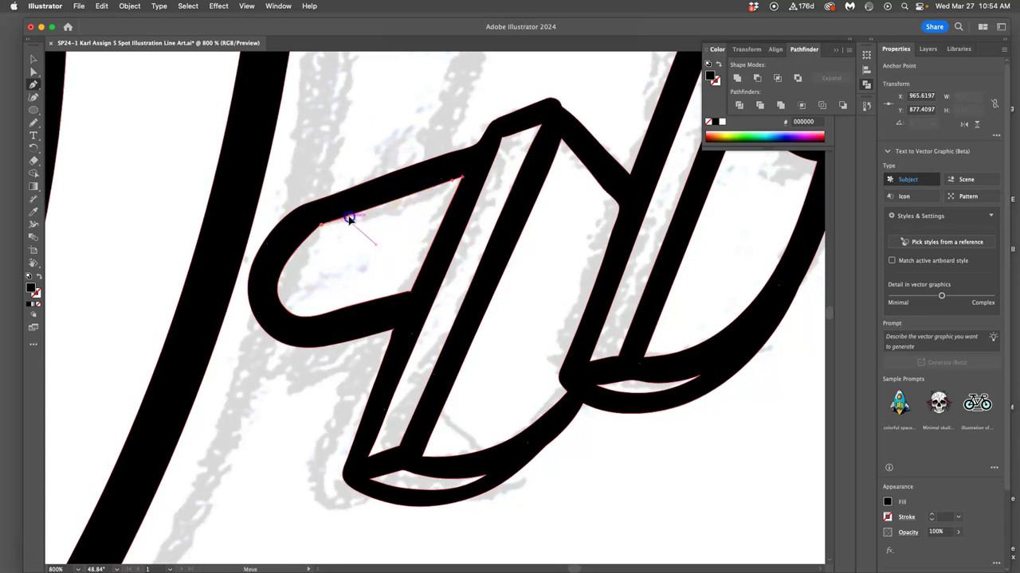
left_click_drag(355, 216, 365, 205)
left_click_drag(348, 309, 351, 310)
Redraw the inner curve of the side toe's rounded end with the Pencil tool.
left_click(33, 123)
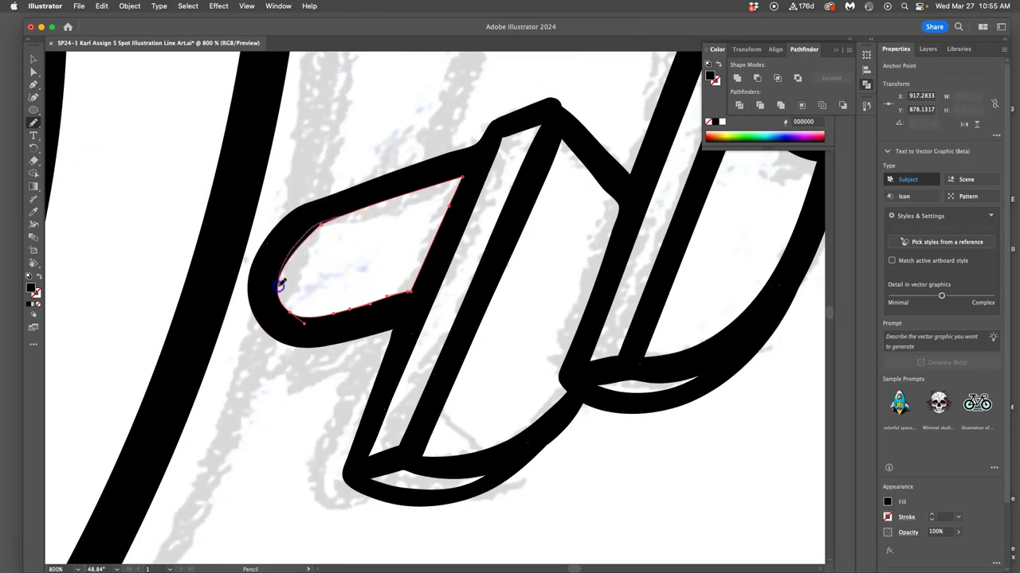
left_click_drag(281, 284, 350, 312)
key("a")
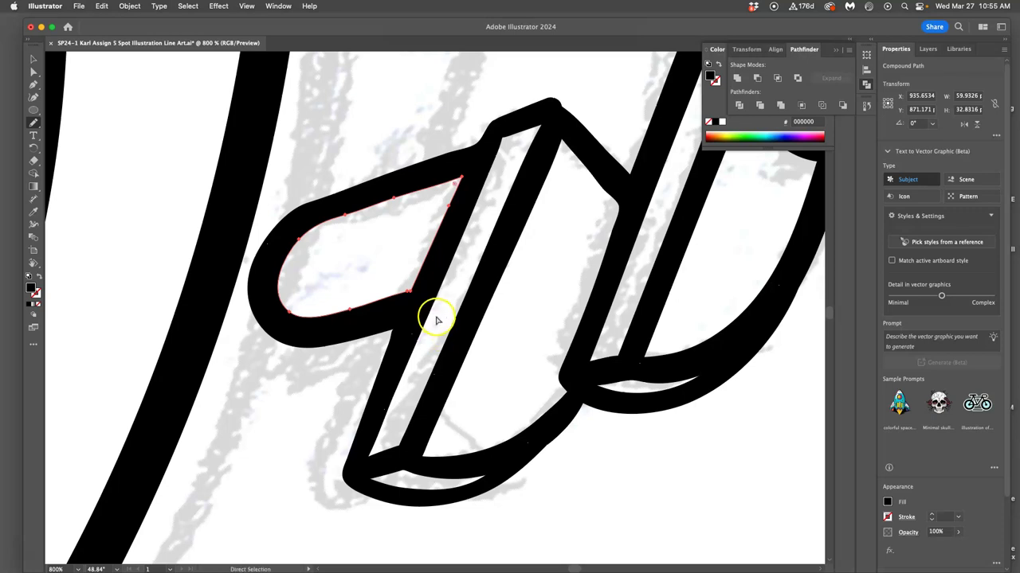
Reselect the line art and redraw the outer edge around the inner toe's upper corner.
left_click(572, 138)
left_click(571, 138, "super")
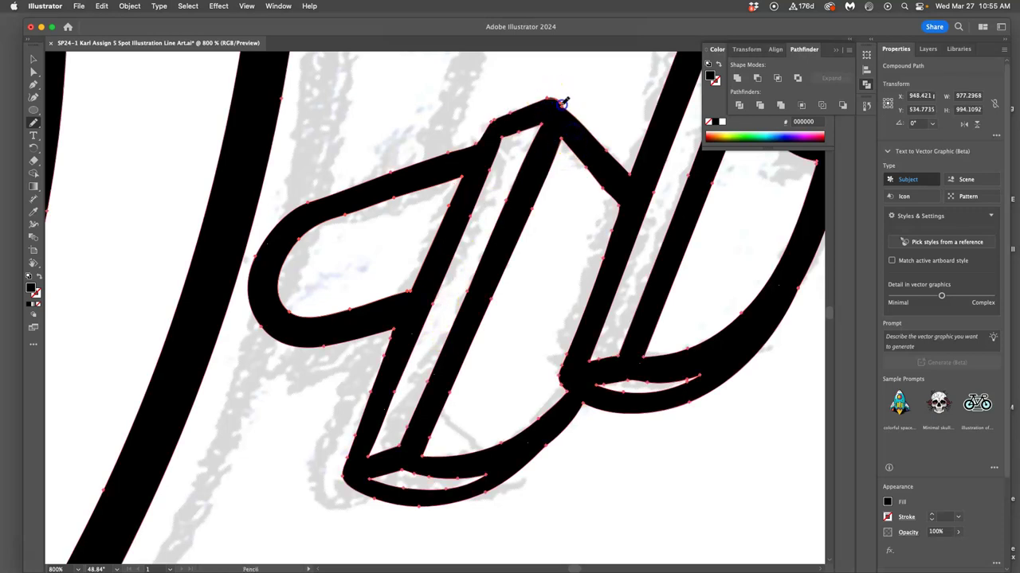
left_click_drag(567, 110, 571, 113)
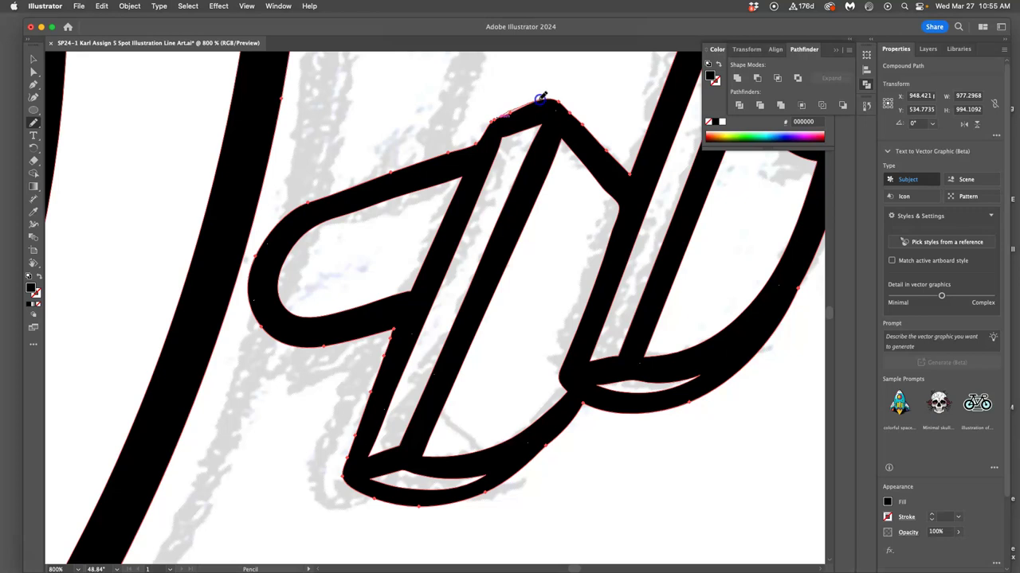
Ink a line with the Blob Brush from the striped underside down to the inner toe's upper corner.
key("super")
scroll(570, 244, "down", 10)
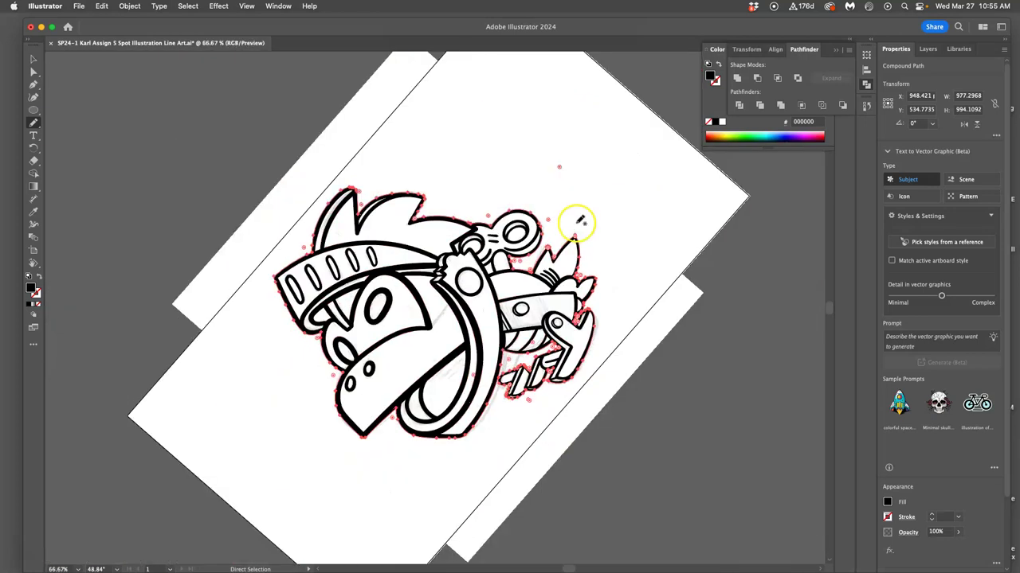
scroll(593, 279, "up", 3)
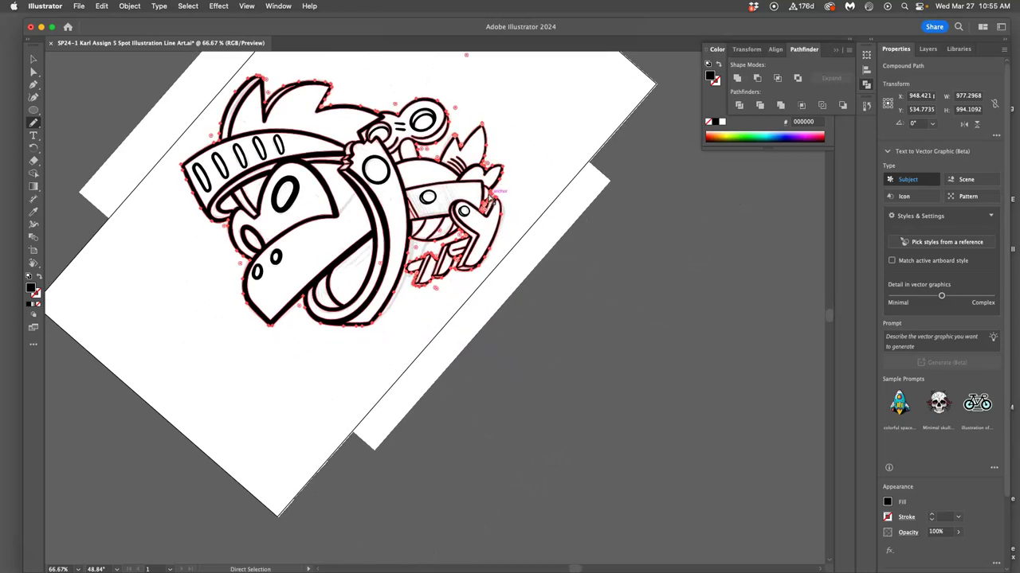
scroll(488, 194, "up", 2)
left_click_drag(594, 369, 345, 171)
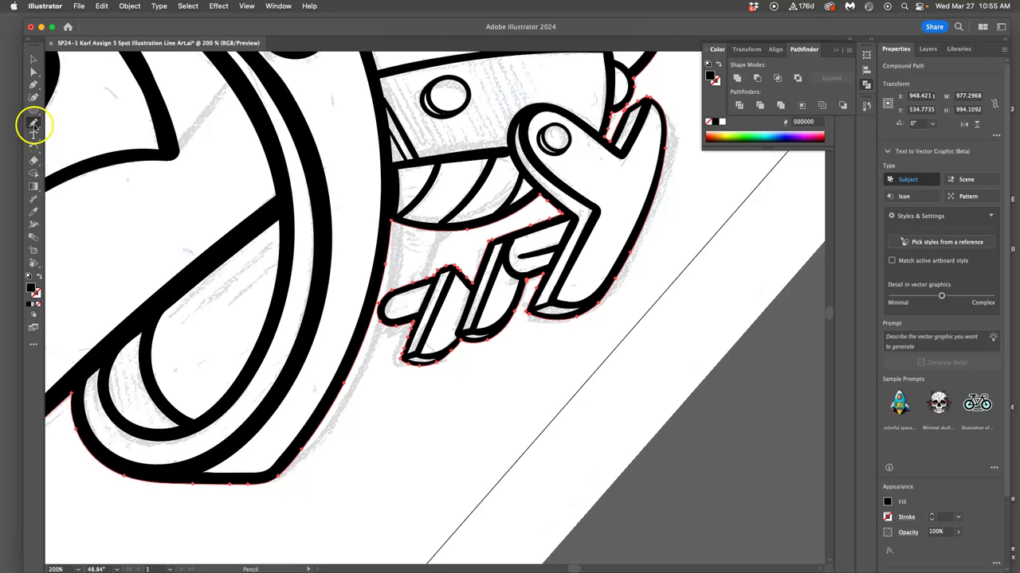
key("shift+b")
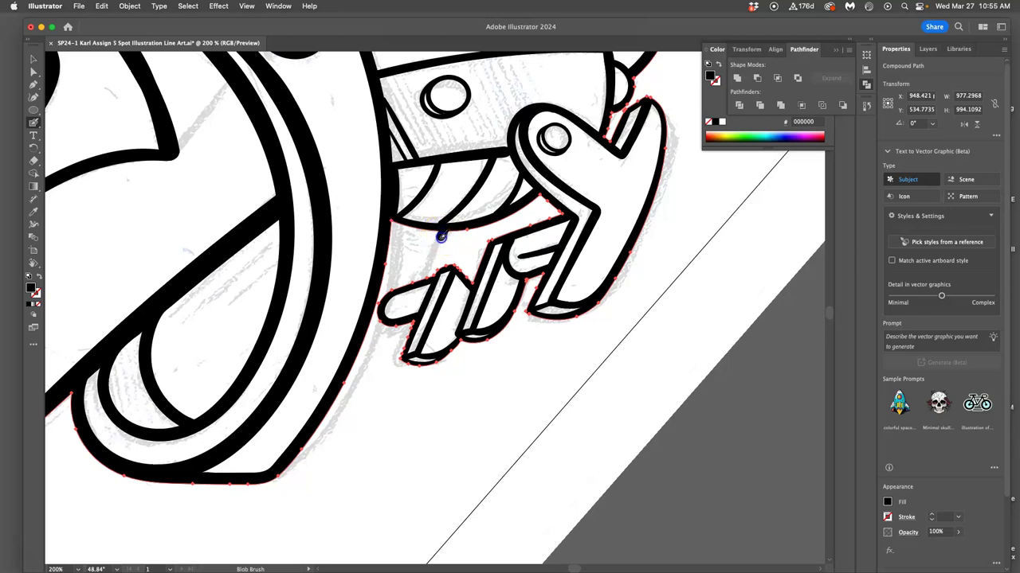
key("super+shift+a")
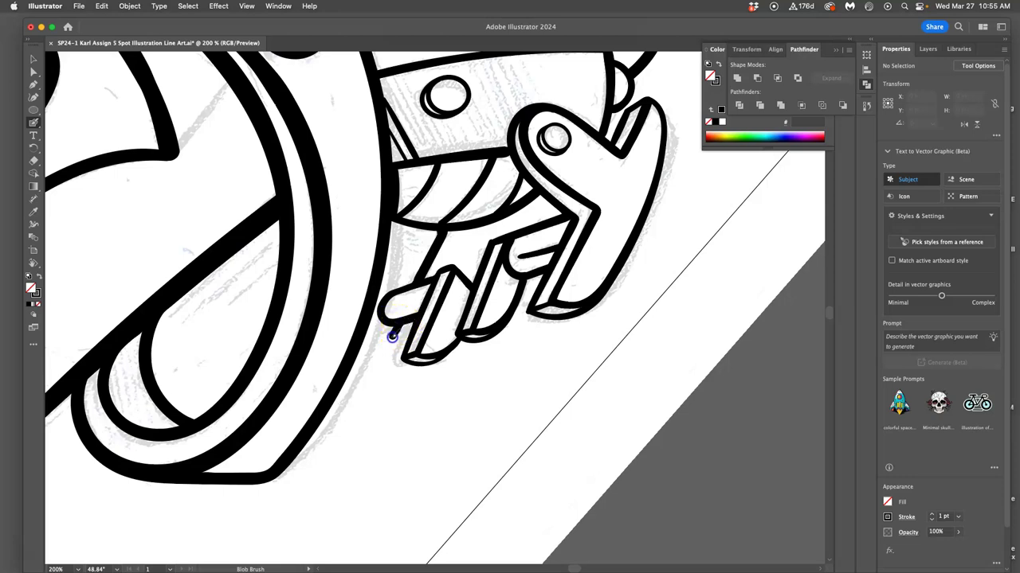
Ink a short curved line joining the underside of the rounded side toe to the jaw's outer edge, redoing the first stroke.
left_click_drag(380, 339, 381, 339)
key("super+z")
left_click_drag(401, 323, 403, 322)
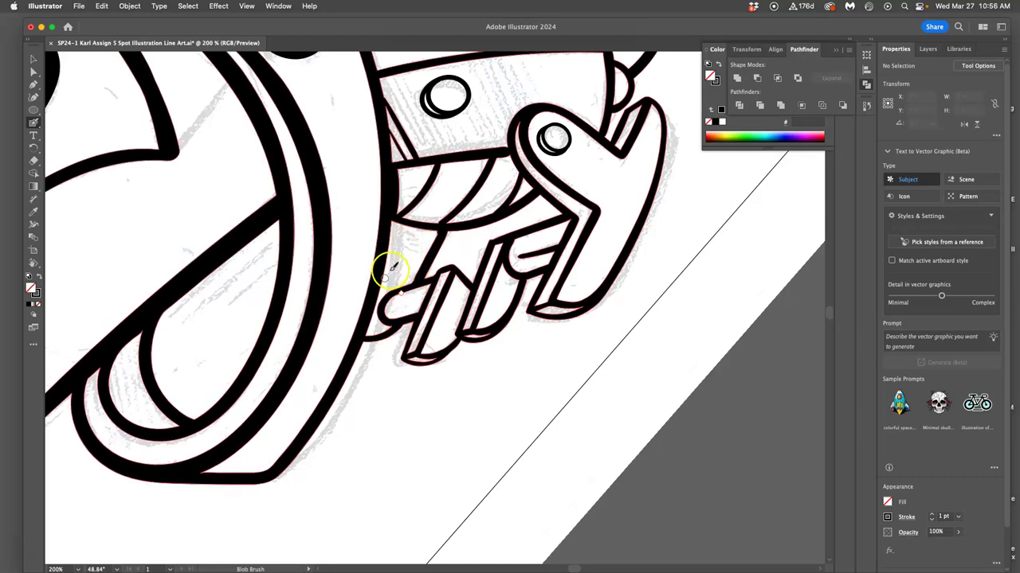
Reset the canvas rotation to 0° and hide the locked sketch layer, Layer 1.
key("a")
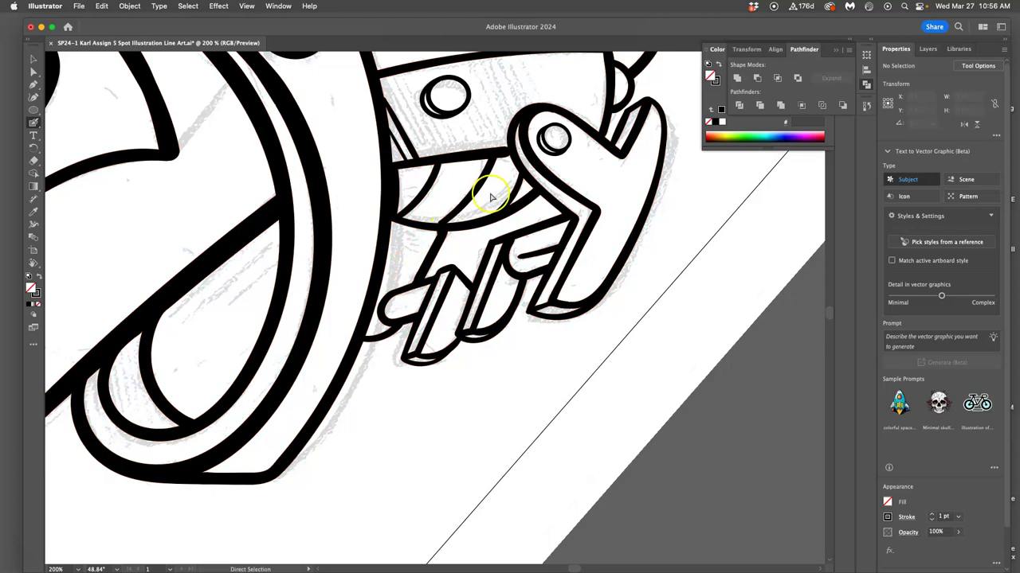
key("super+minus")
key("super+minus")
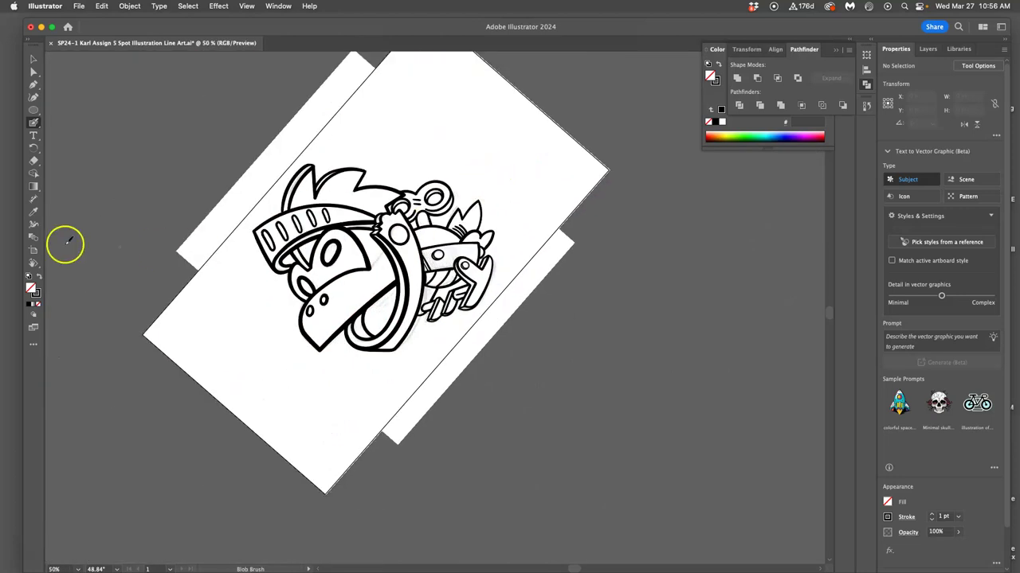
double_click(33, 261)
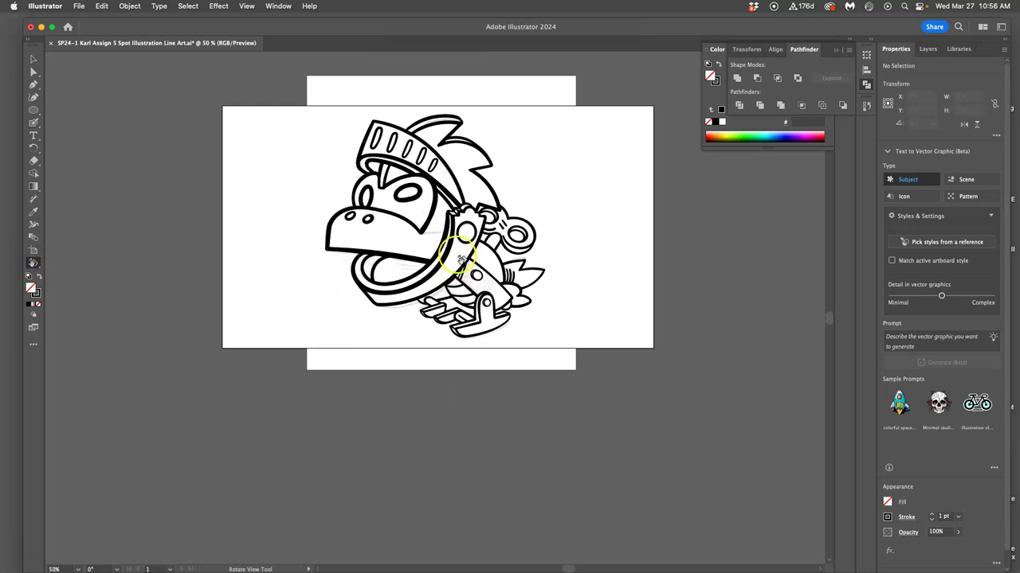
key("super+equal")
key("super+equal")
left_click_drag(614, 162, 546, 318)
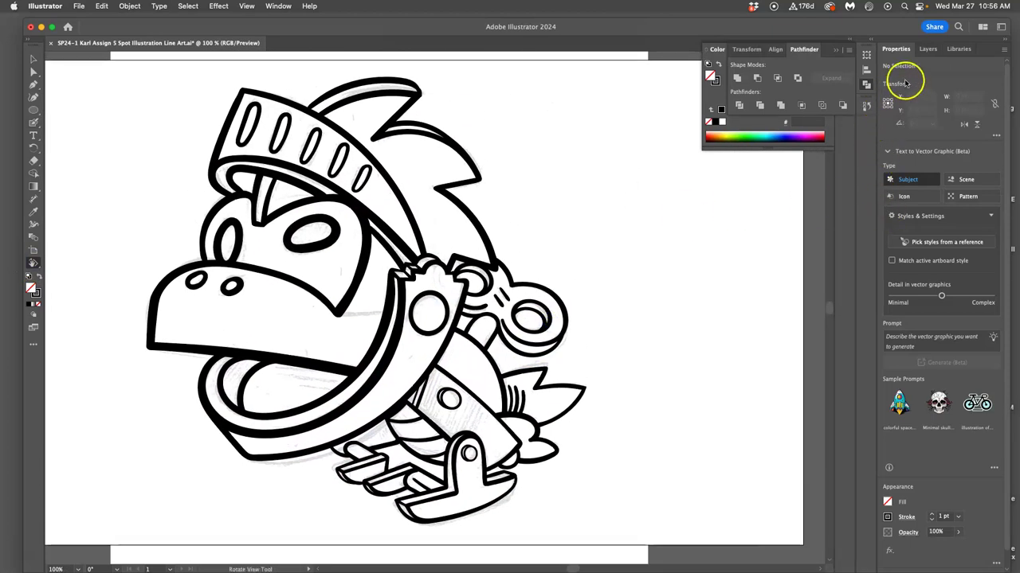
left_click(928, 48)
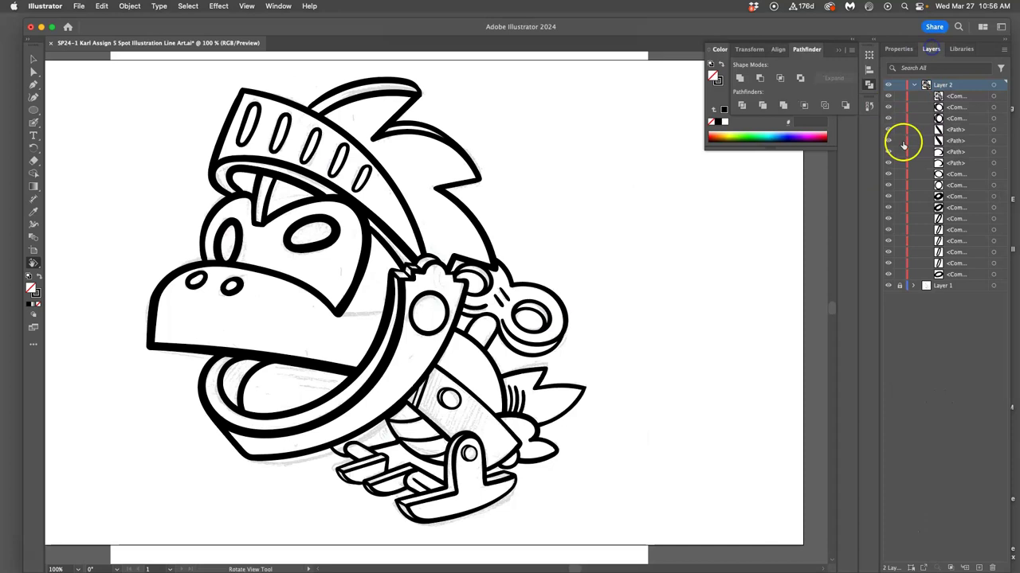
left_click(889, 285)
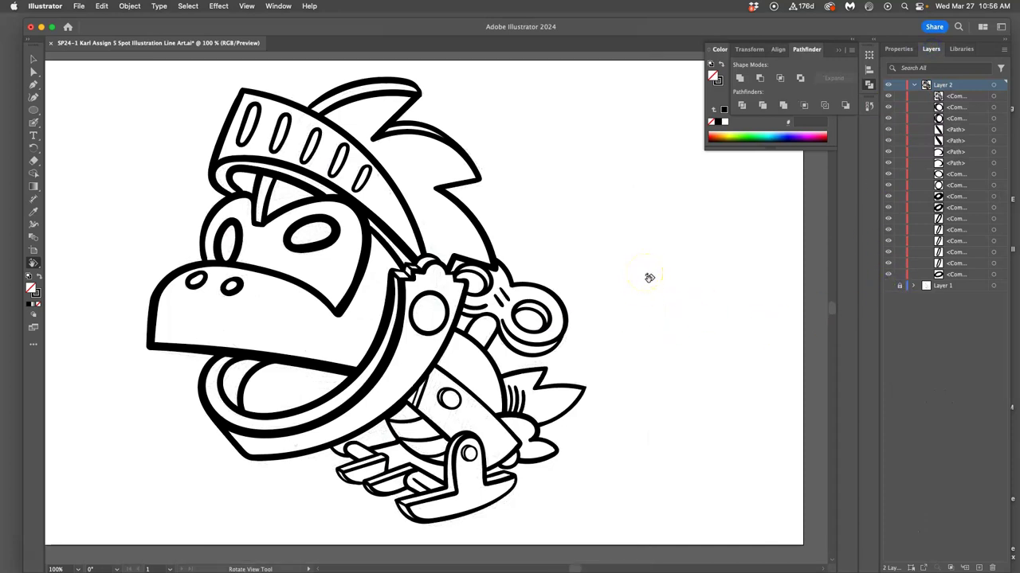
Examine the line art up close around the body plate, wind-up key and neck without the sketch.
key("super+equal")
key("super+equal")
key("super+equal")
key("super+equal")
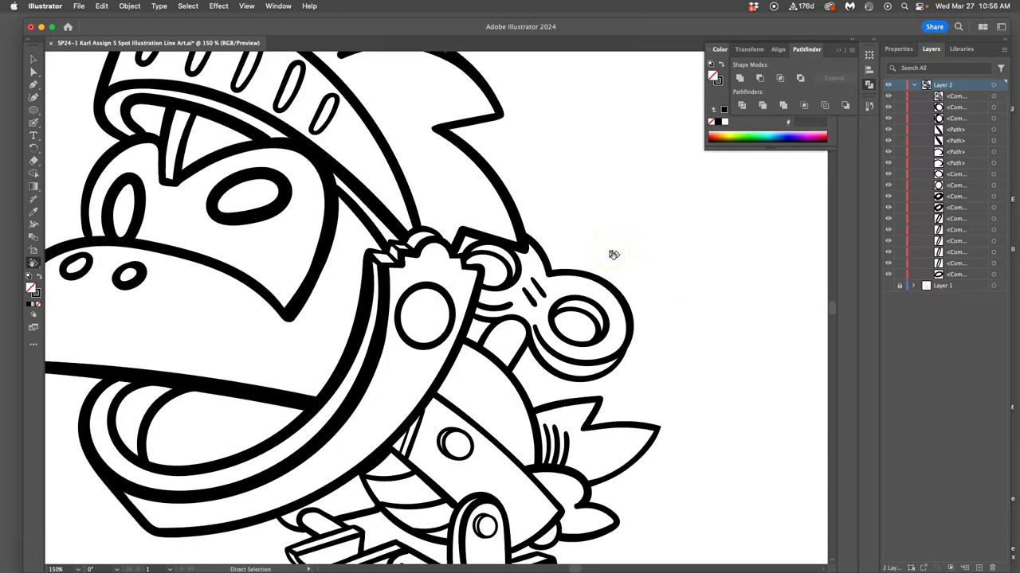
scroll(610, 257, "down", 10)
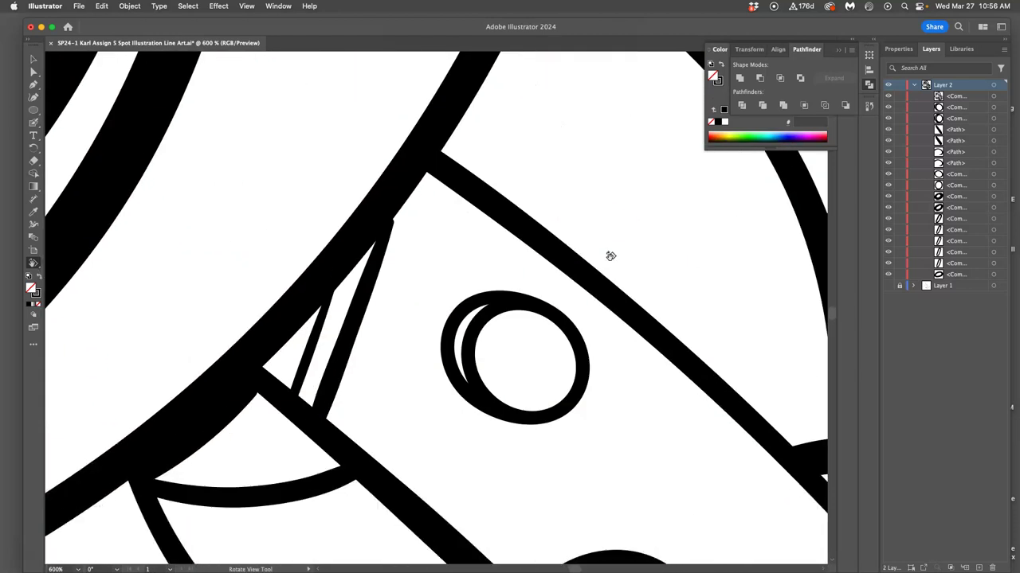
scroll(610, 256, "up", 12)
scroll(609, 257, "right", 5)
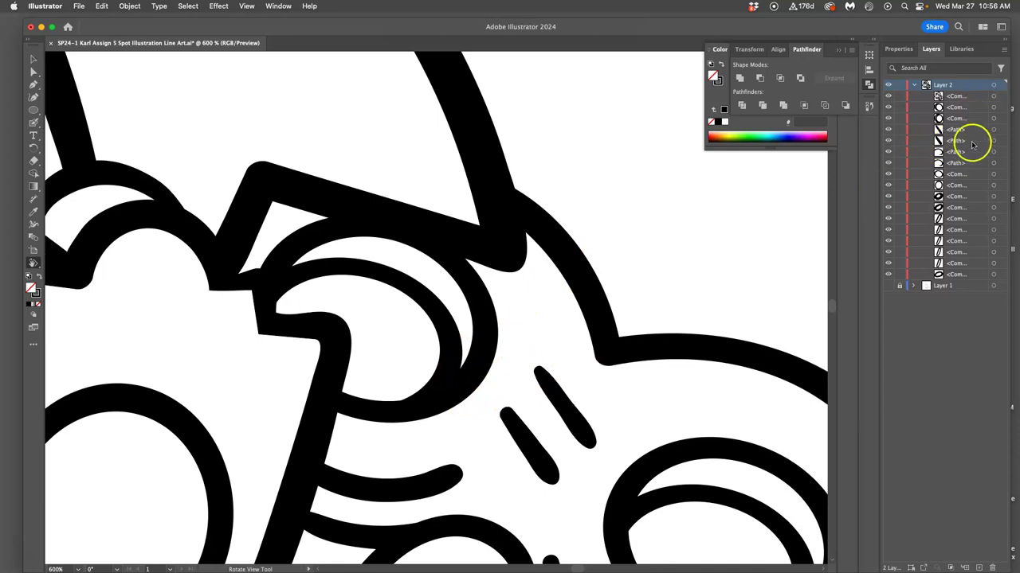
Select all the artwork on Layer 2 and unite its overlapping shapes with Pathfinder.
left_click(993, 84)
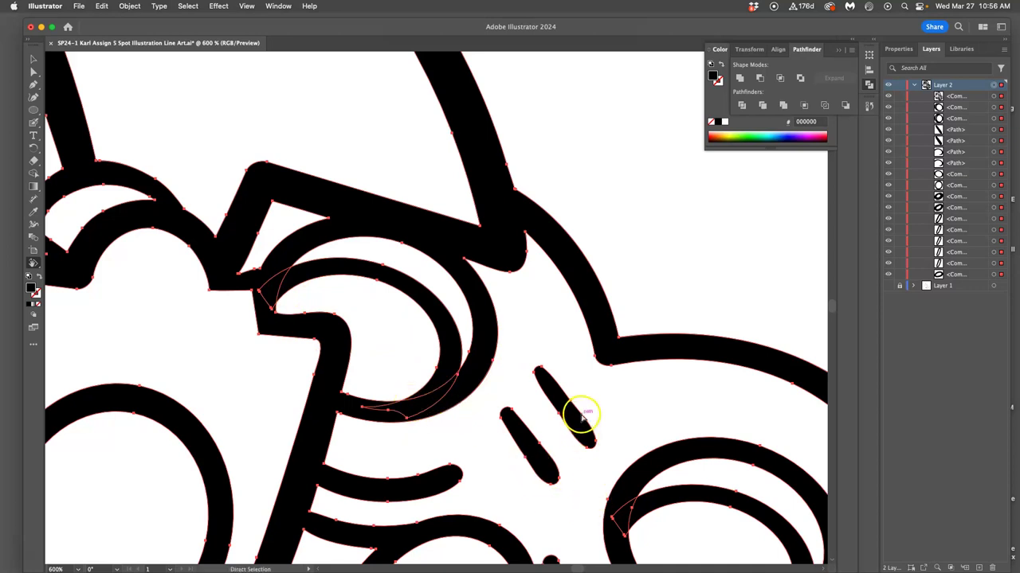
key("super+minus")
key("super+minus")
key("super+minus")
key("super+minus")
key("super+minus")
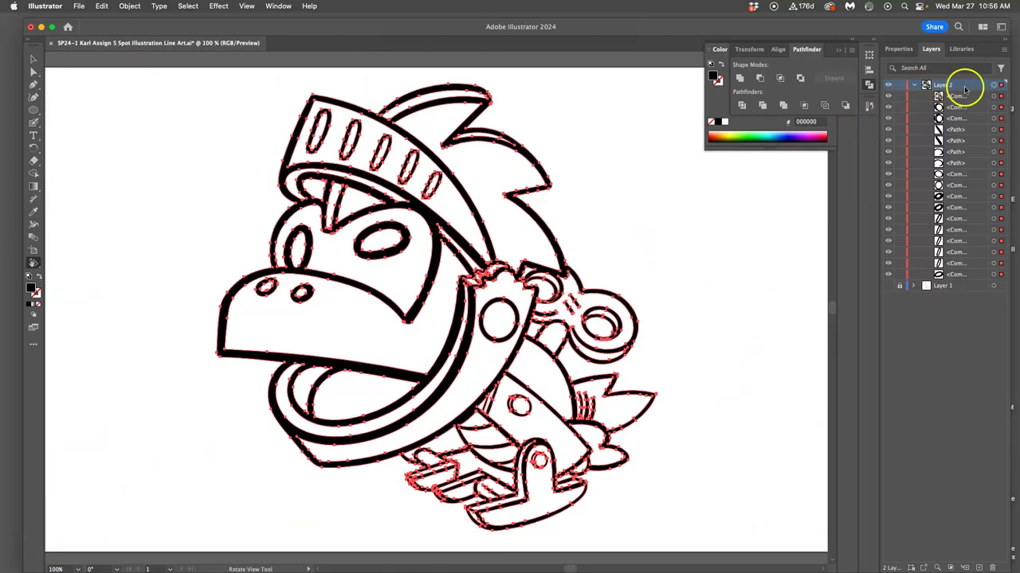
left_click(995, 85)
left_click(870, 85)
left_click(870, 86)
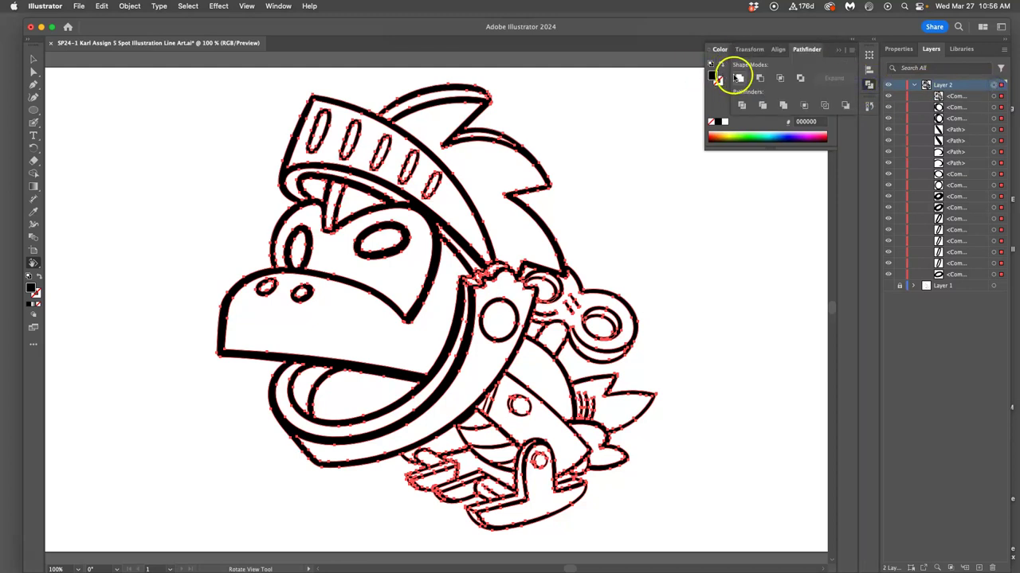
left_click(739, 78)
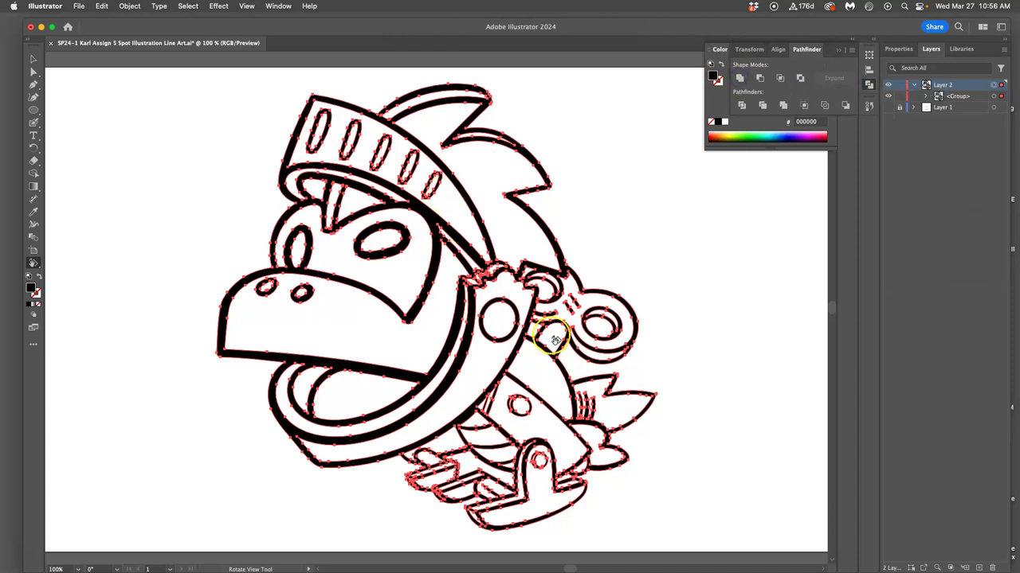
Reveal the paths inside the united group on Layer 2 and check the rearmost helmet slot by toggling its visibility.
left_click(925, 97)
left_click(888, 208)
left_click(817, 170)
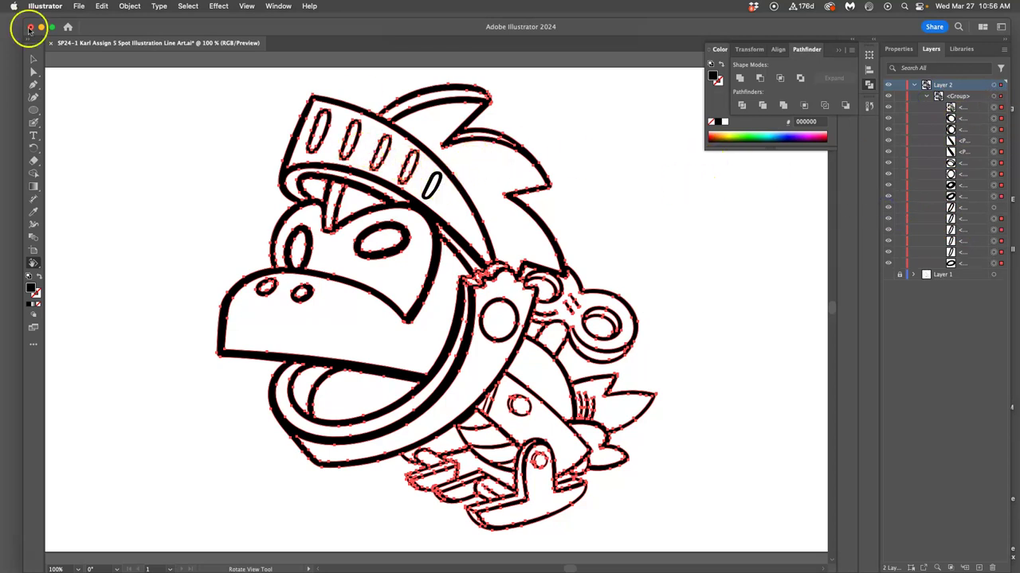
Deselect the line art and save the document.
left_click(32, 72)
key("super+y")
left_click(189, 137)
key("super+minus")
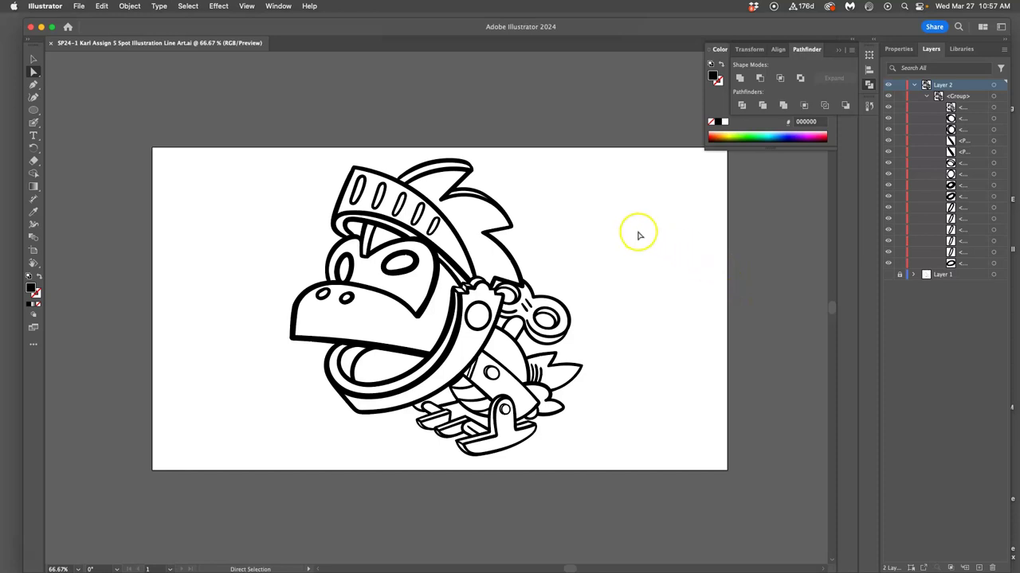
Save the line art on the computer as an Illustrator EPS file in the Assignment #5 folder, accepting the EPS options.
left_click(80, 7)
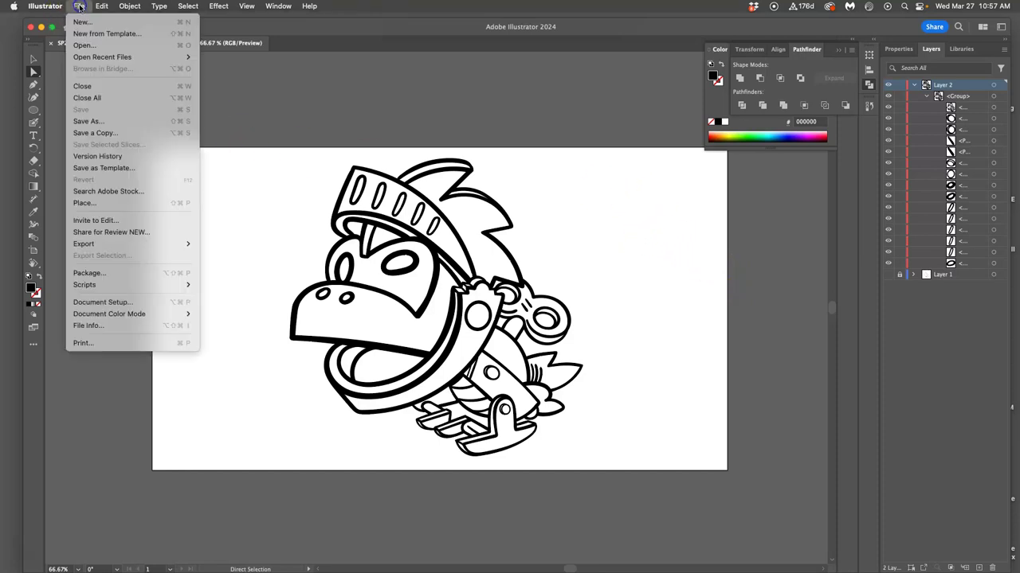
left_click(102, 124)
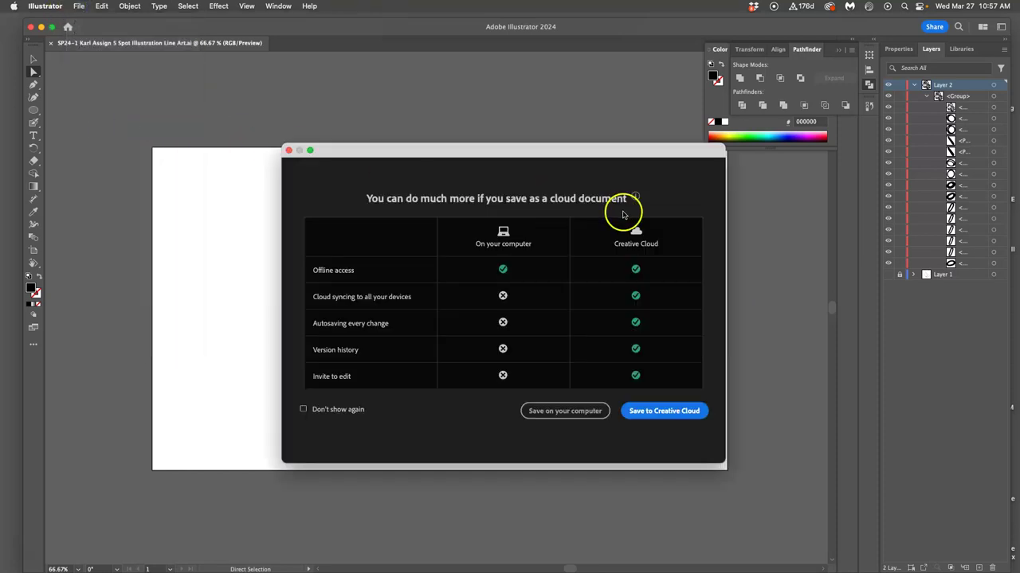
left_click(577, 414)
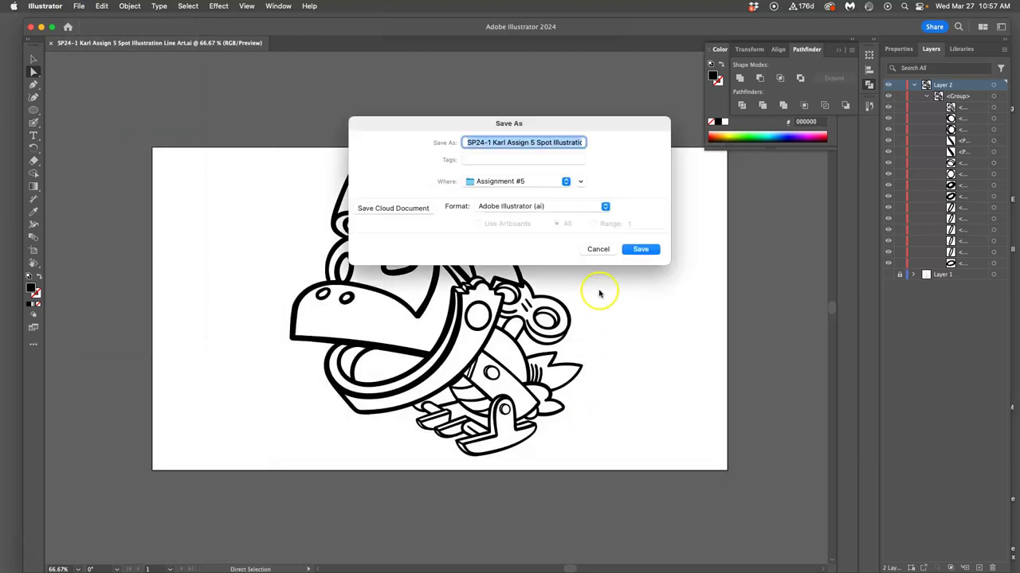
left_click(541, 207)
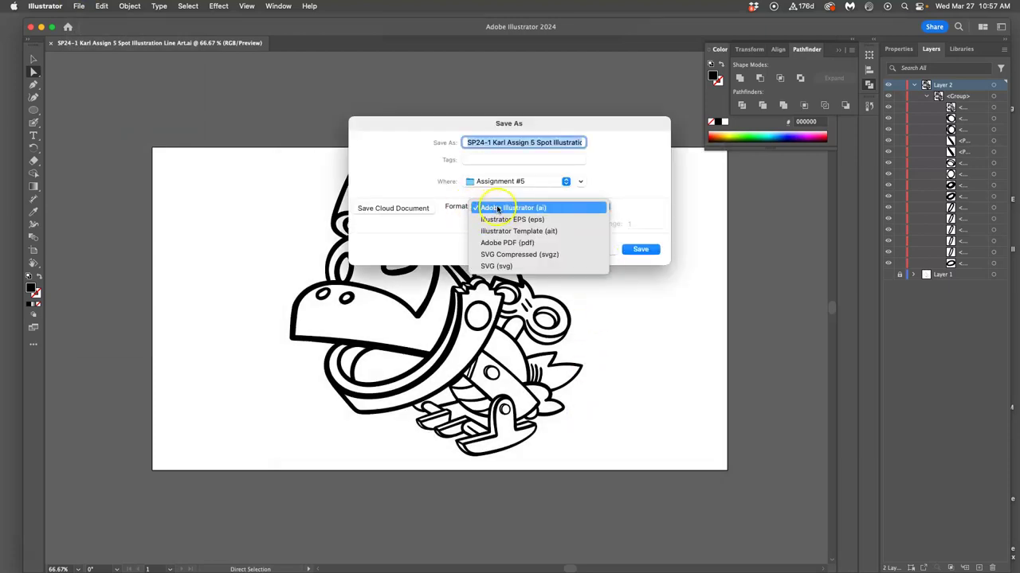
left_click(538, 221)
left_click(622, 250)
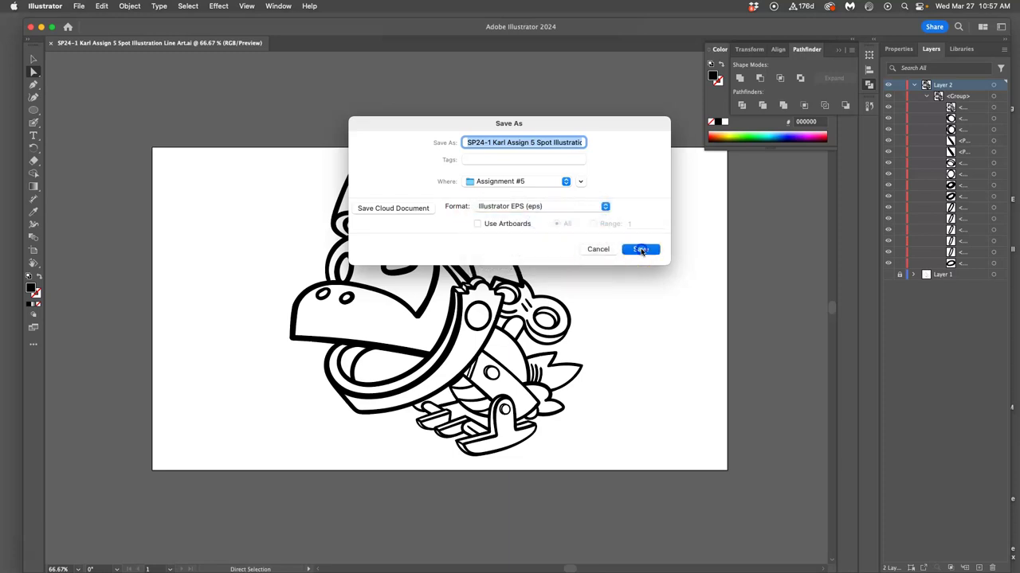
left_click(628, 447)
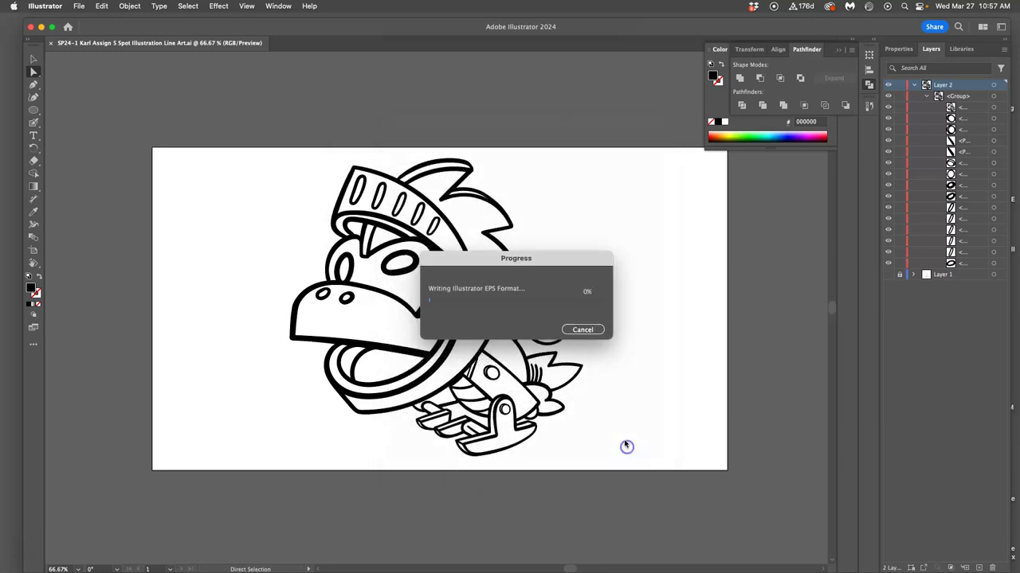
Save the line art on the computer as an SVG file in the Assignment #5 folder with the SVG 1.1 profile.
left_click(80, 6)
left_click(96, 122)
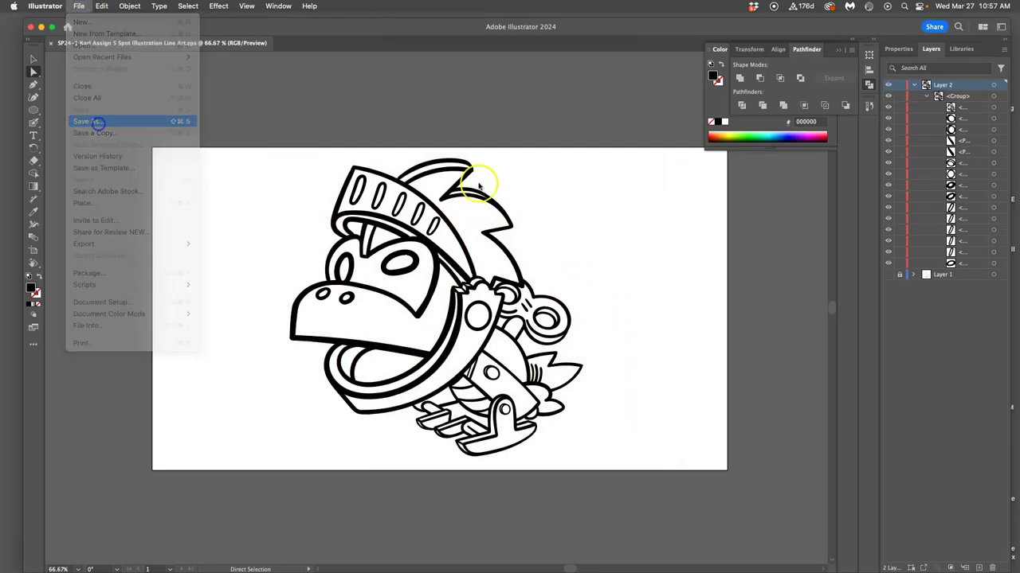
left_click(571, 409)
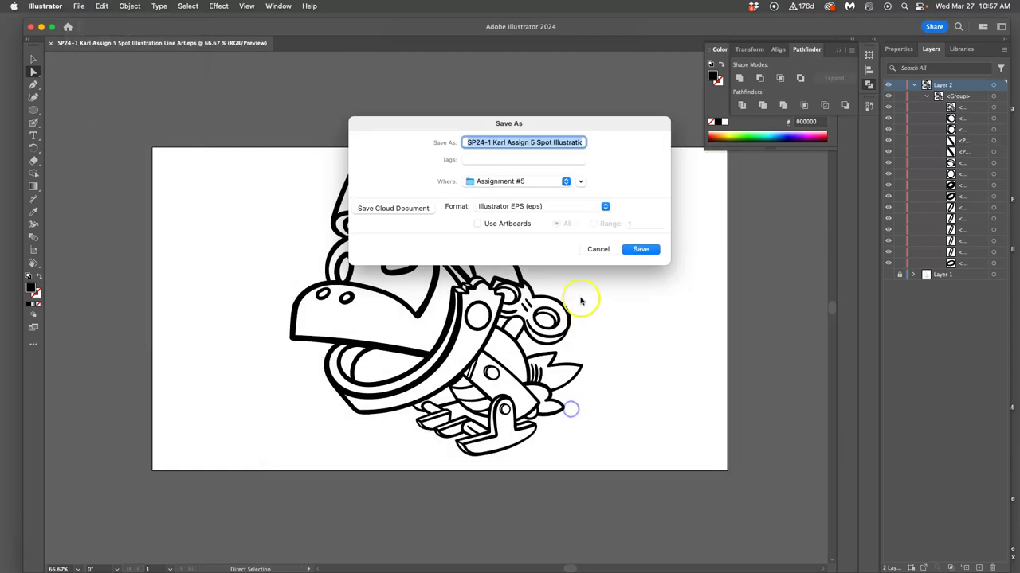
left_click(544, 209)
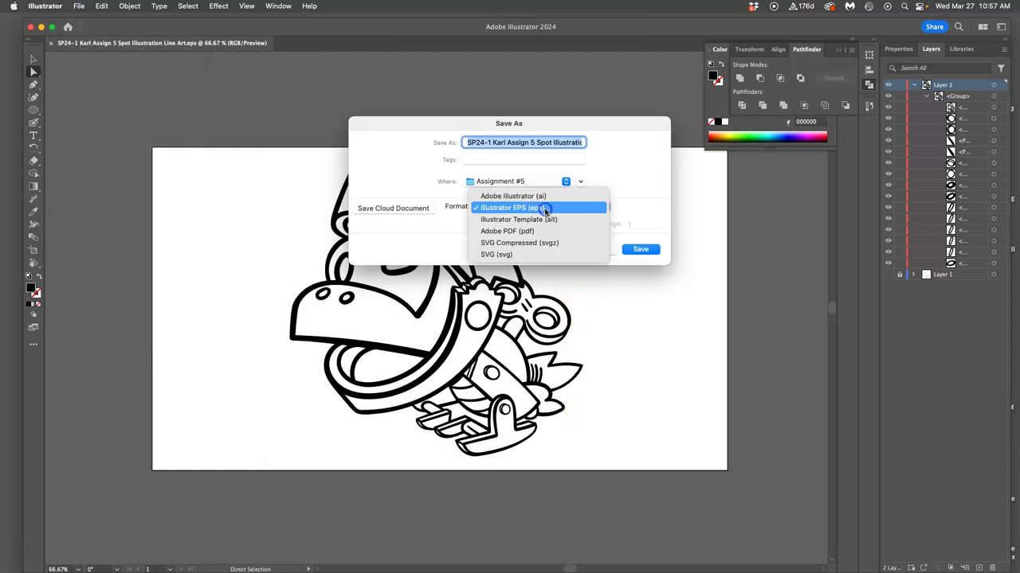
left_click(507, 255)
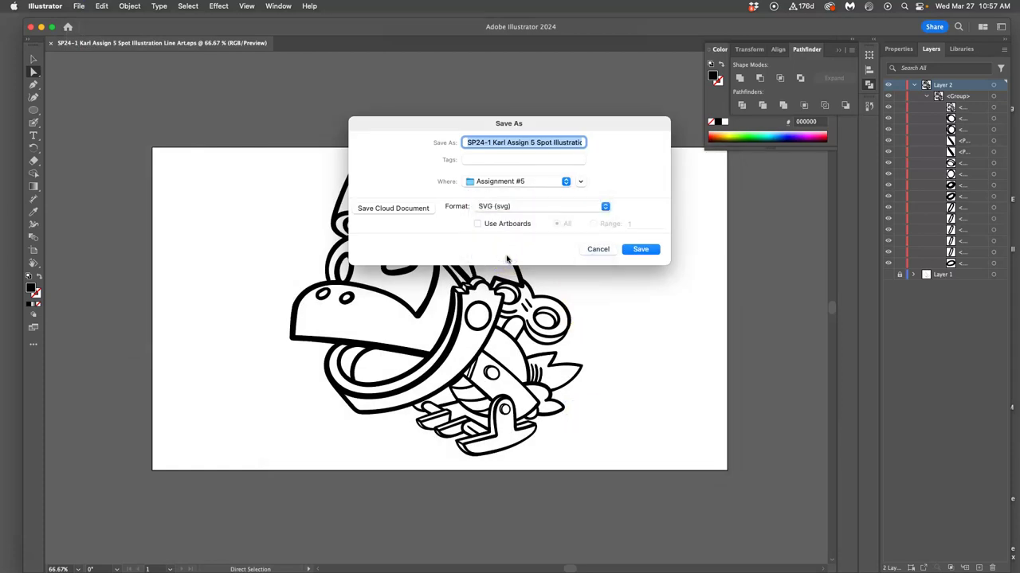
left_click(642, 250)
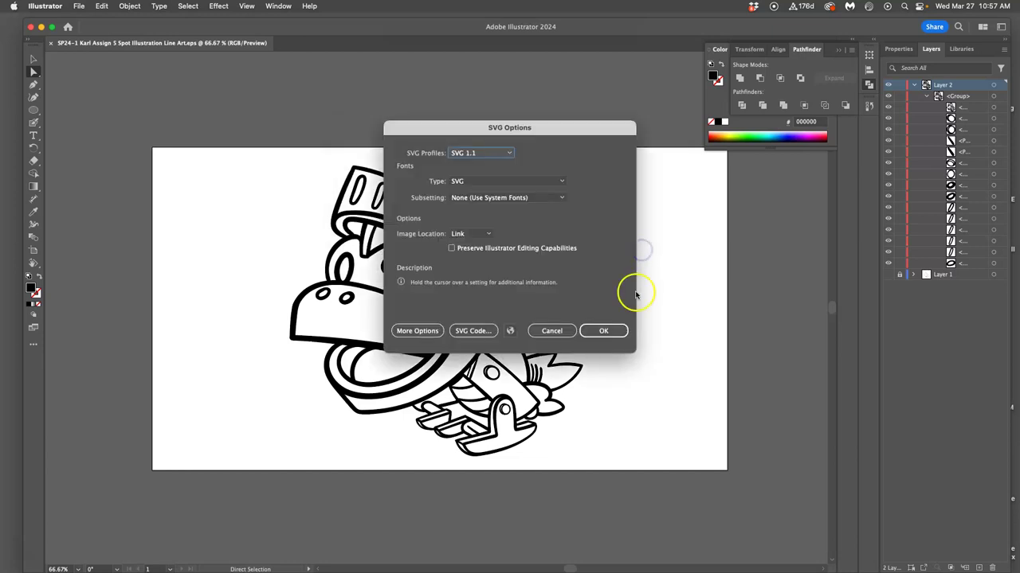
left_click(609, 329)
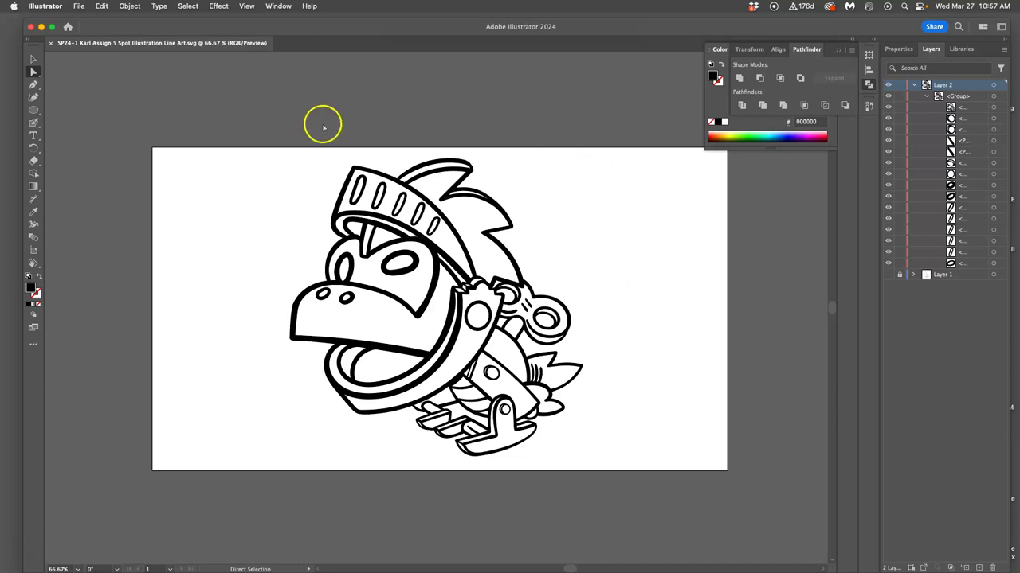
Close the document window and switch to the course discussion page in Chrome.
left_click(31, 27)
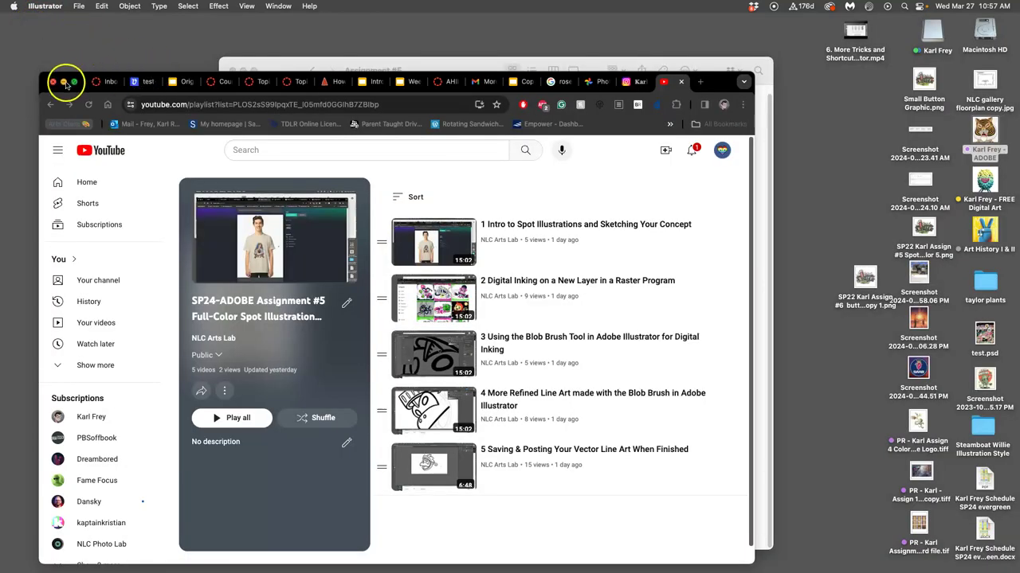
left_click(257, 82)
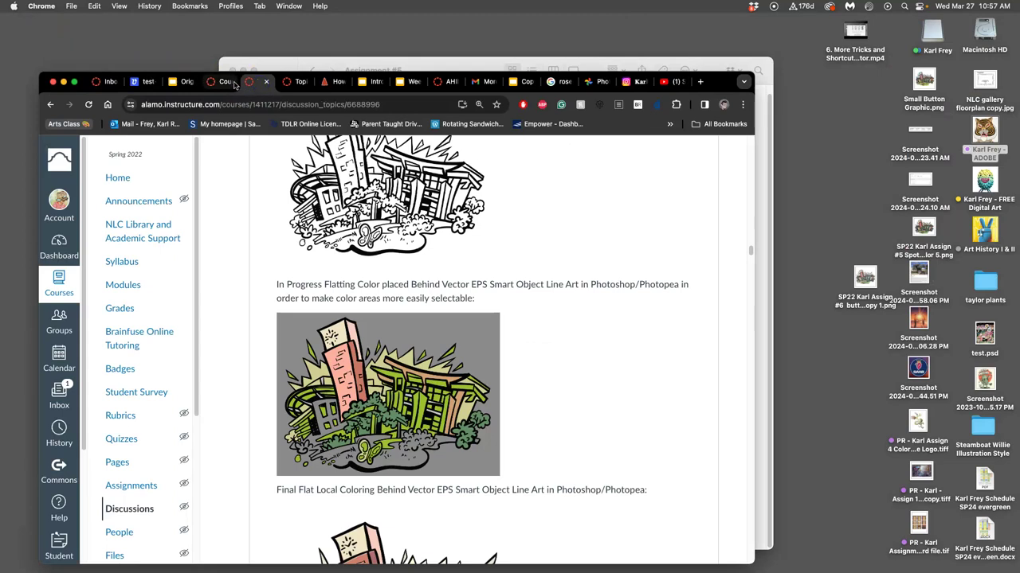
View the Spring 2024 discussion's pencil sketch and line art examples, and switch to the Assignment #5 folder in Finder.
left_click(234, 85)
left_click(309, 82)
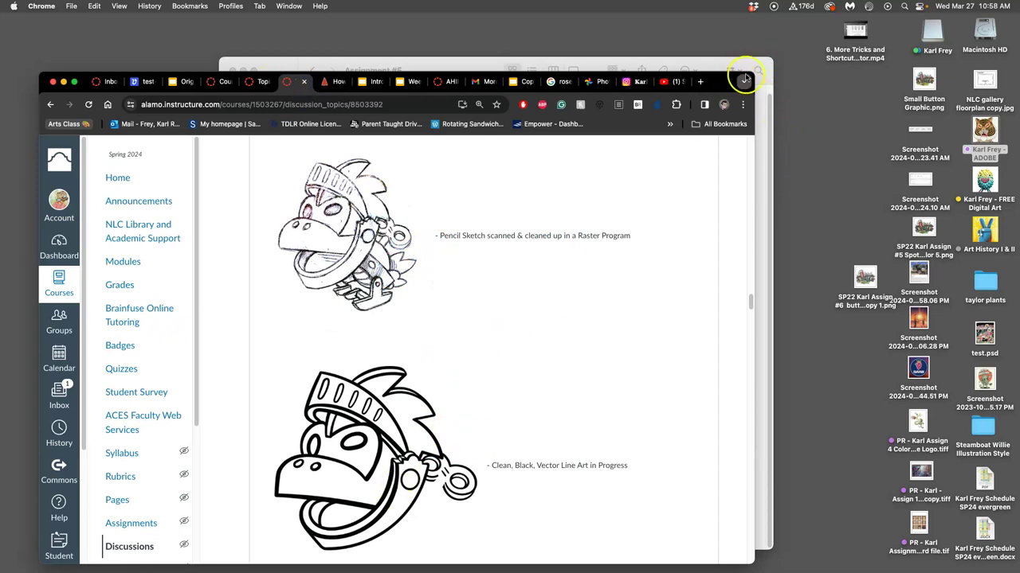
left_click(759, 61)
left_click(677, 211)
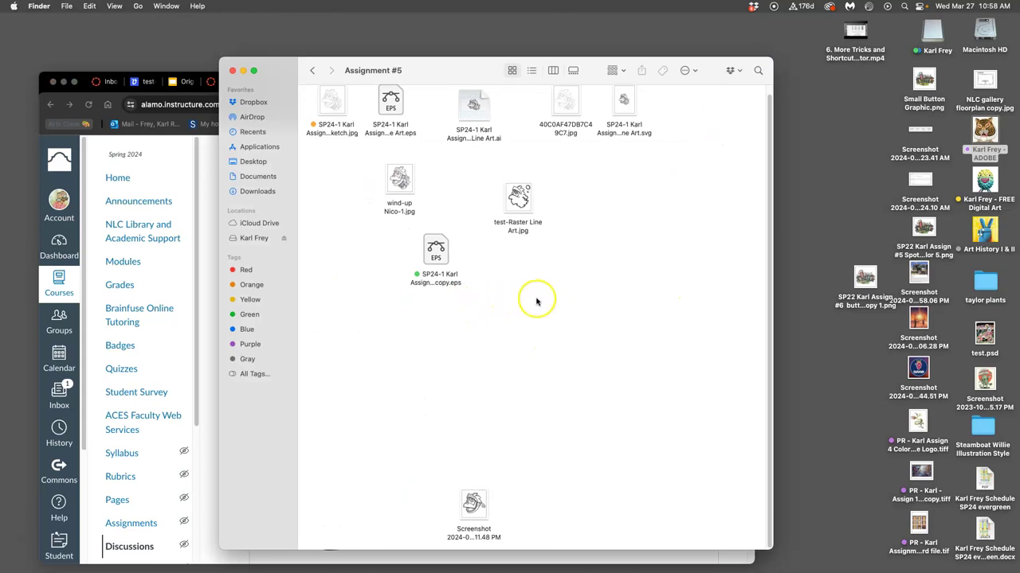
scroll(536, 298, "up", 1)
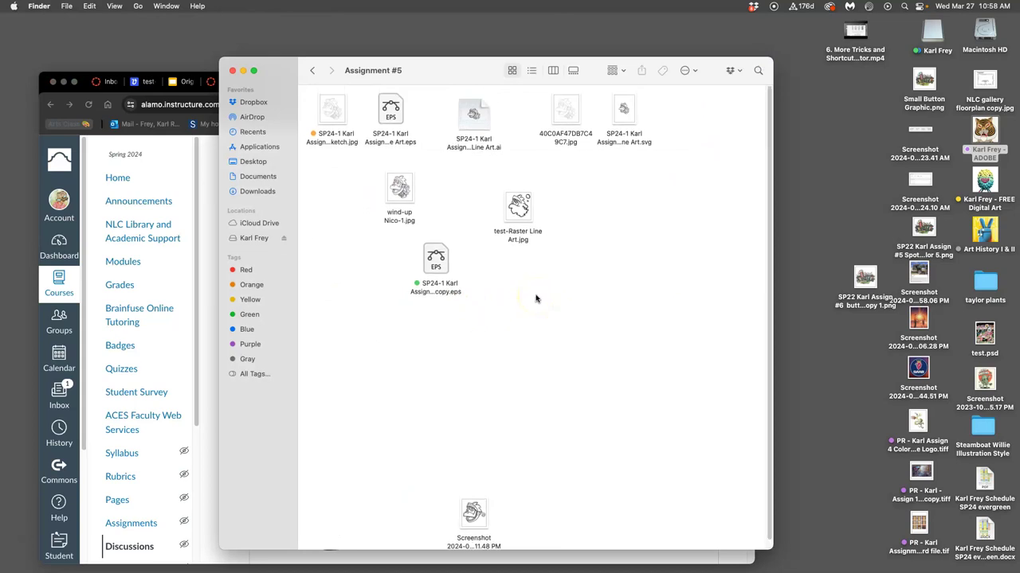
Inspect the copy of the line art EPS file in Photoshop, accepting the rasterize settings, and close it without saving.
double_click(437, 259)
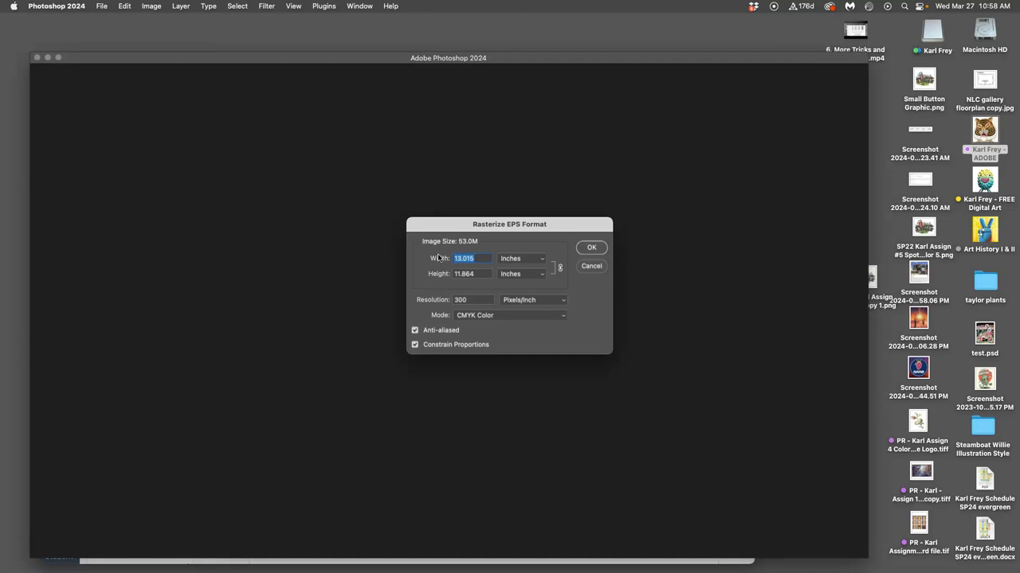
left_click(591, 249)
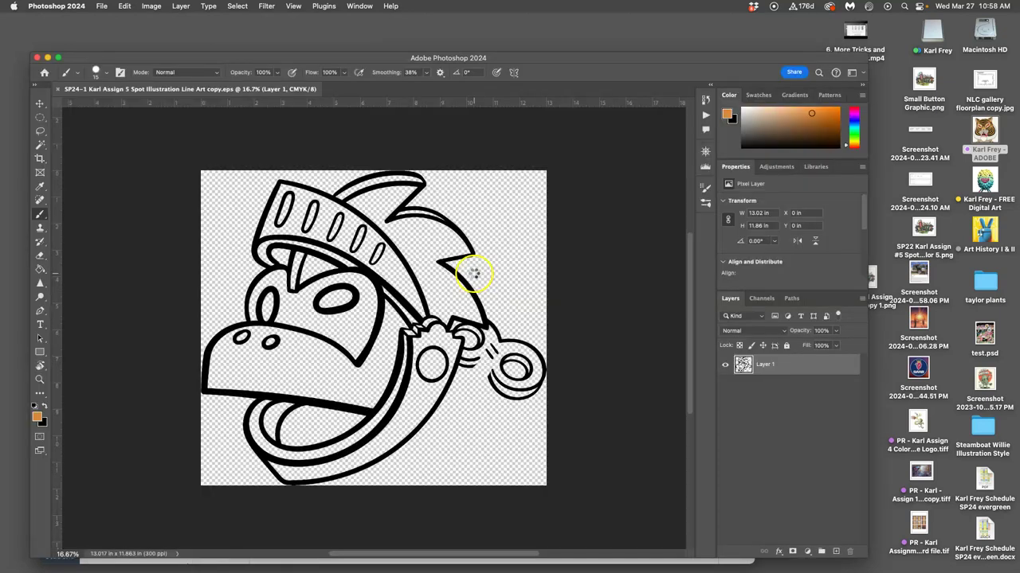
left_click(37, 58)
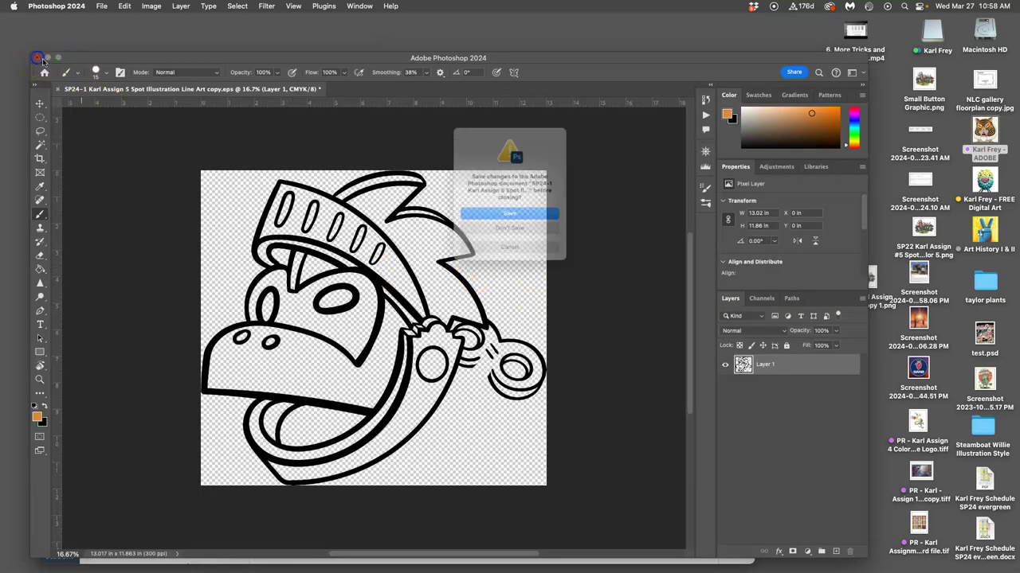
left_click(498, 242)
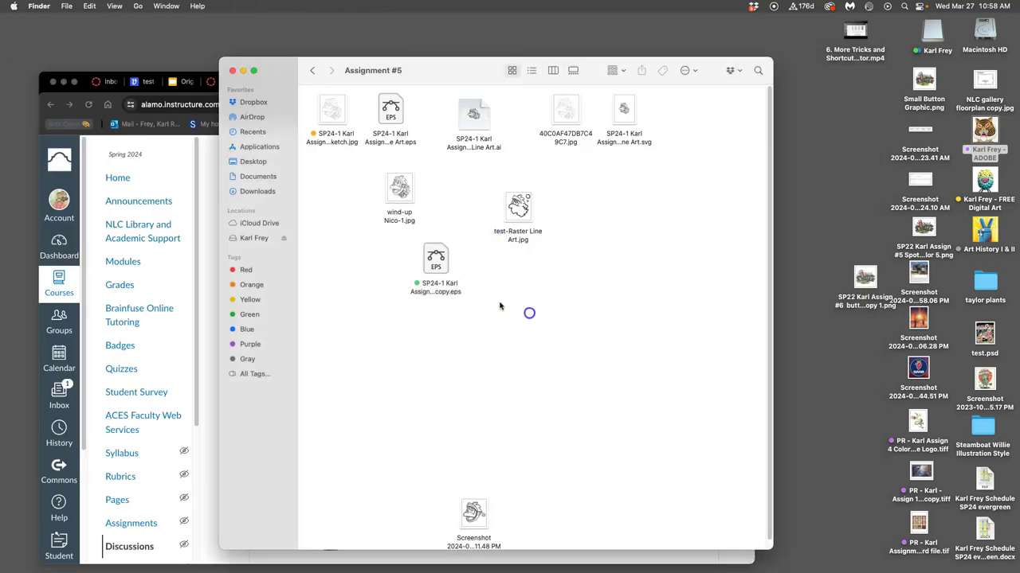
Move the copy of the line art EPS to the Trash and tag the remaining line art EPS file green, set apart from the other files.
right_click(446, 270)
left_click(474, 303)
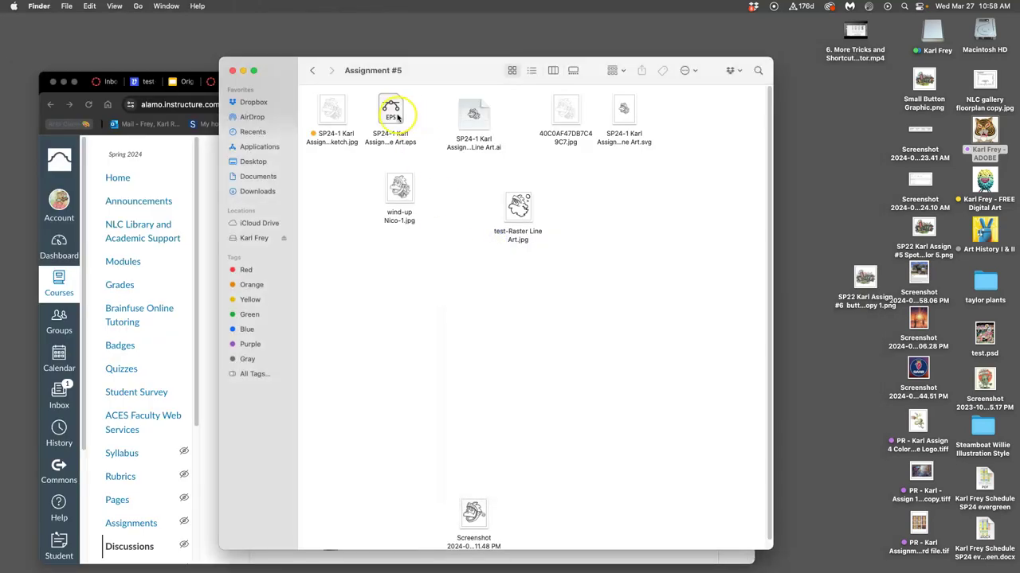
right_click(393, 116)
left_click(450, 274)
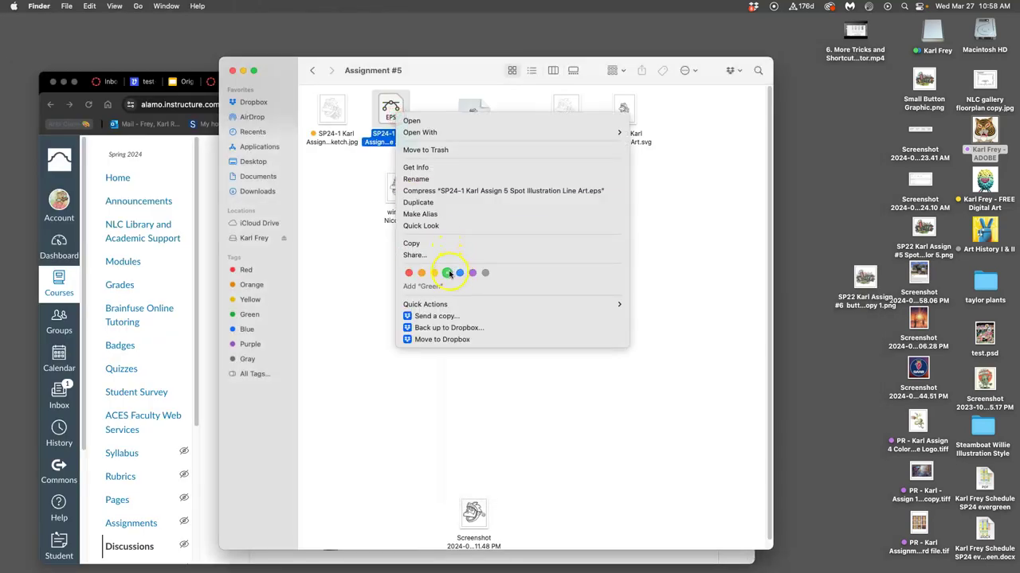
left_click_drag(390, 111, 351, 264)
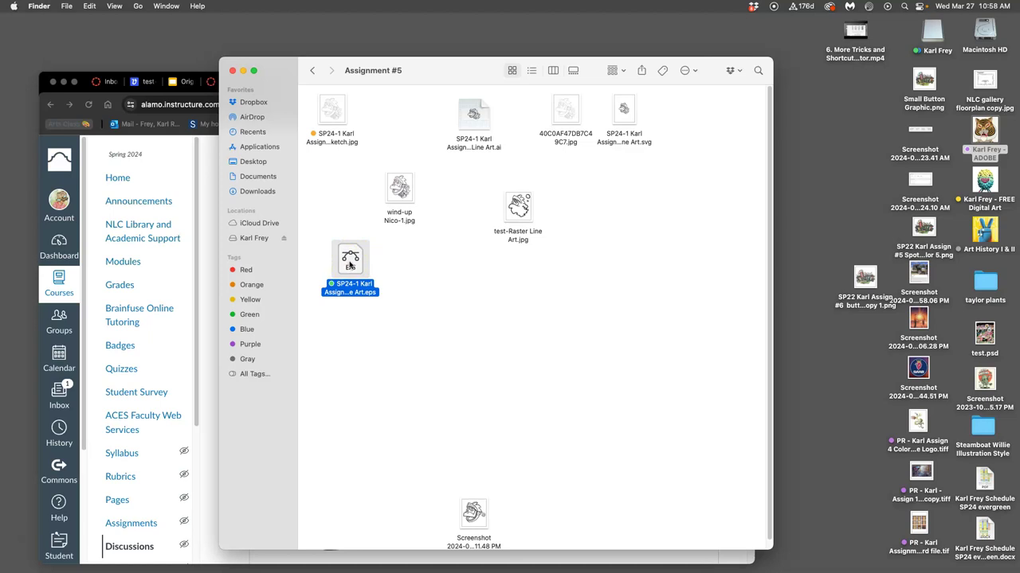
right_click(350, 264)
mouse_move(362, 278)
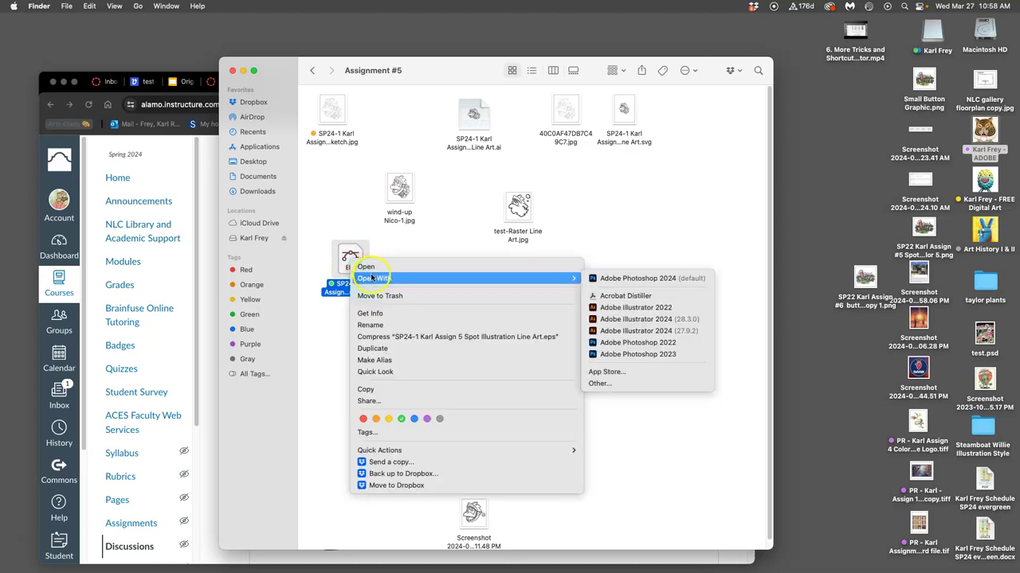
left_click(446, 244)
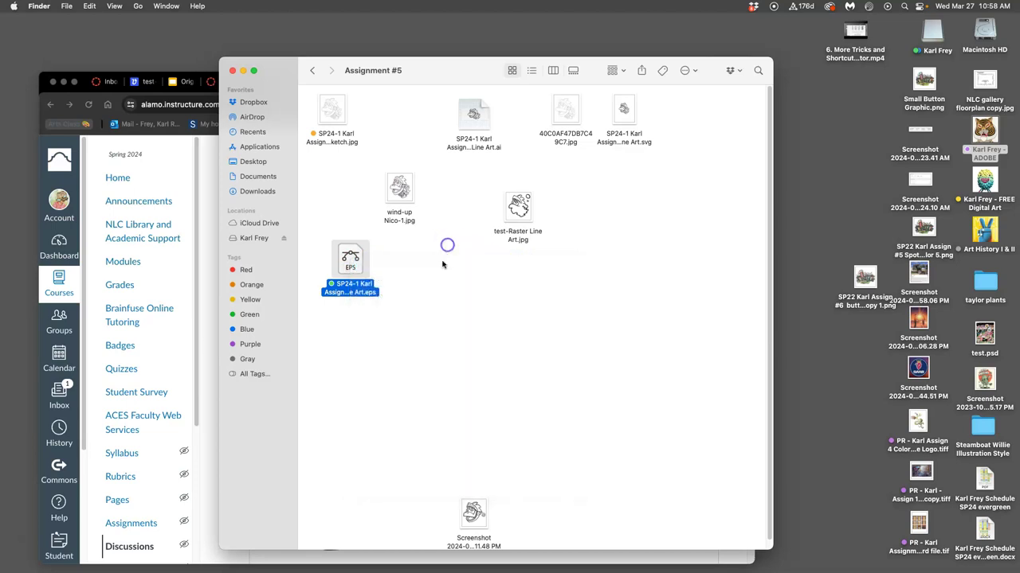
Open the green-tagged line art EPS file in Adobe Photoshop 2024, rasterizing it at 300 pixels/inch in CMYK Color.
right_click(353, 268)
mouse_move(382, 283)
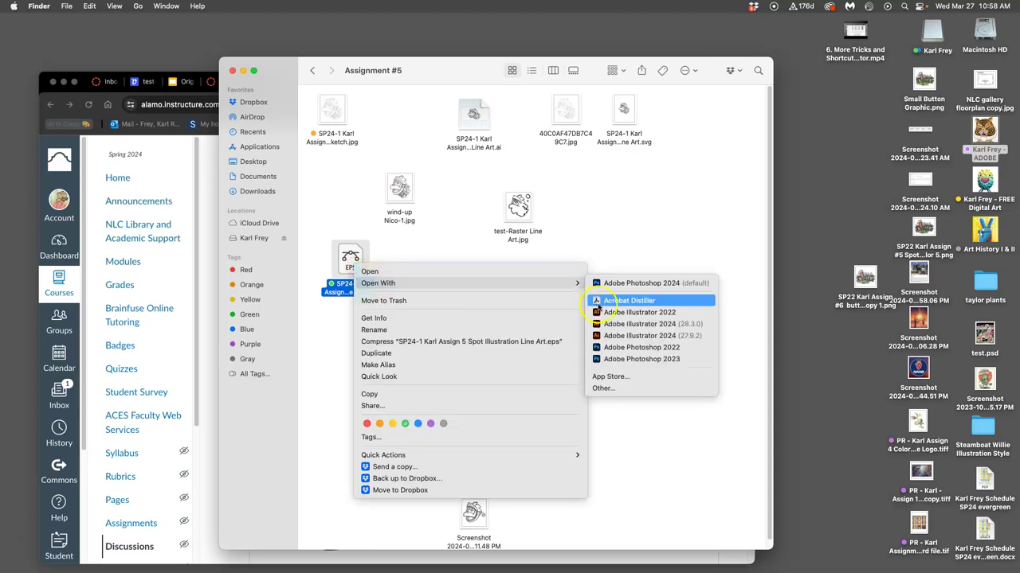
left_click(623, 284)
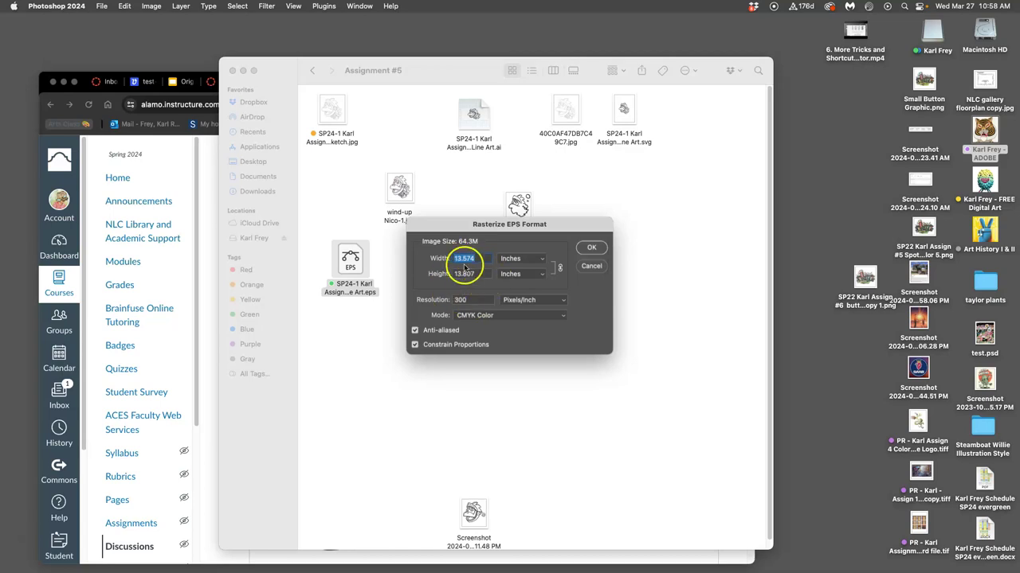
left_click(591, 247)
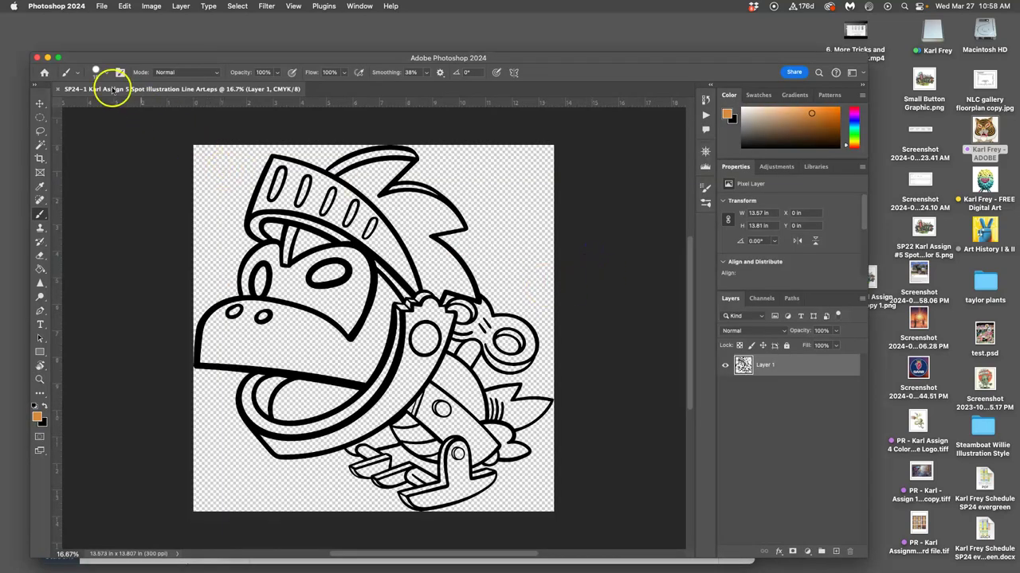
Close the rasterized line art without saving, minimize Photoshop and return to the Assignment #5 folder in Finder.
left_click(59, 89)
left_click(530, 236)
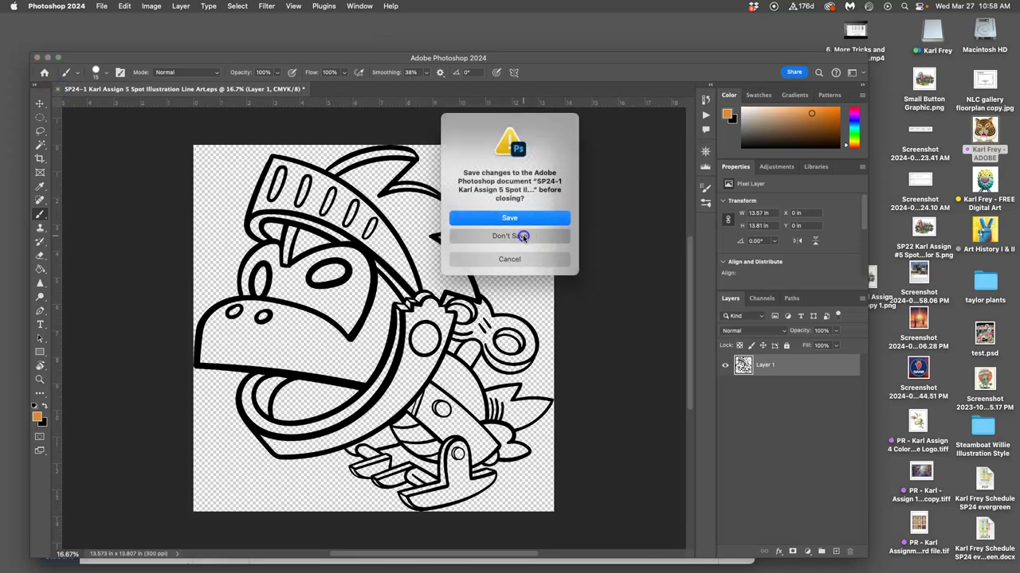
left_click(48, 57)
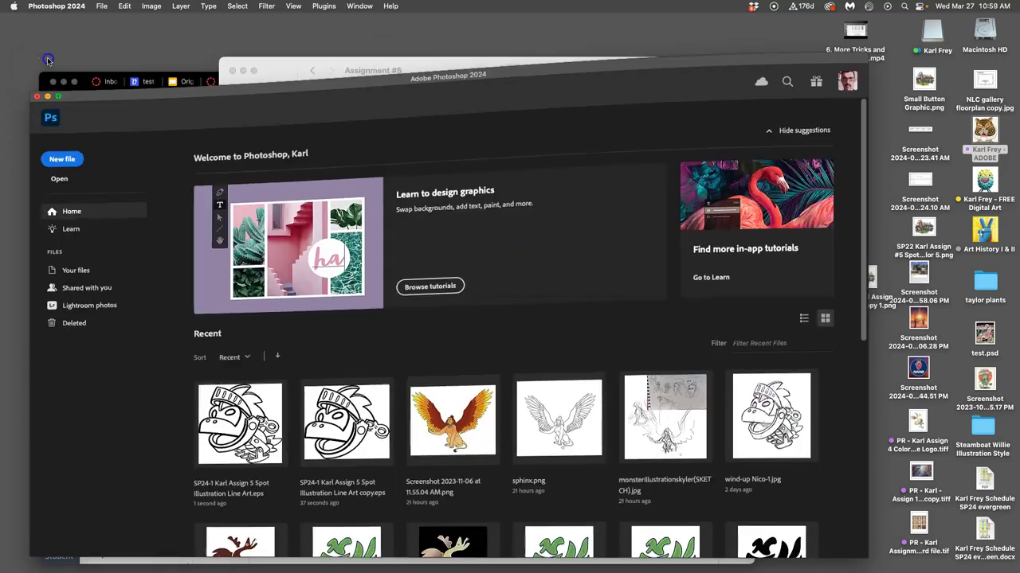
left_click(468, 266)
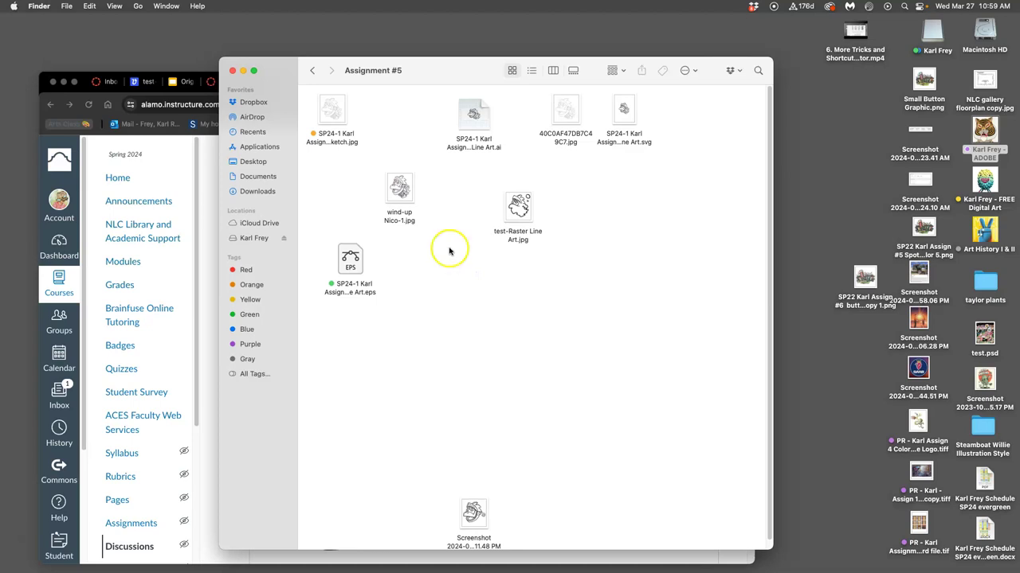
Switch to Adobe Photoshop 2024 and begin setting up a new document.
mouse_move(5, 179)
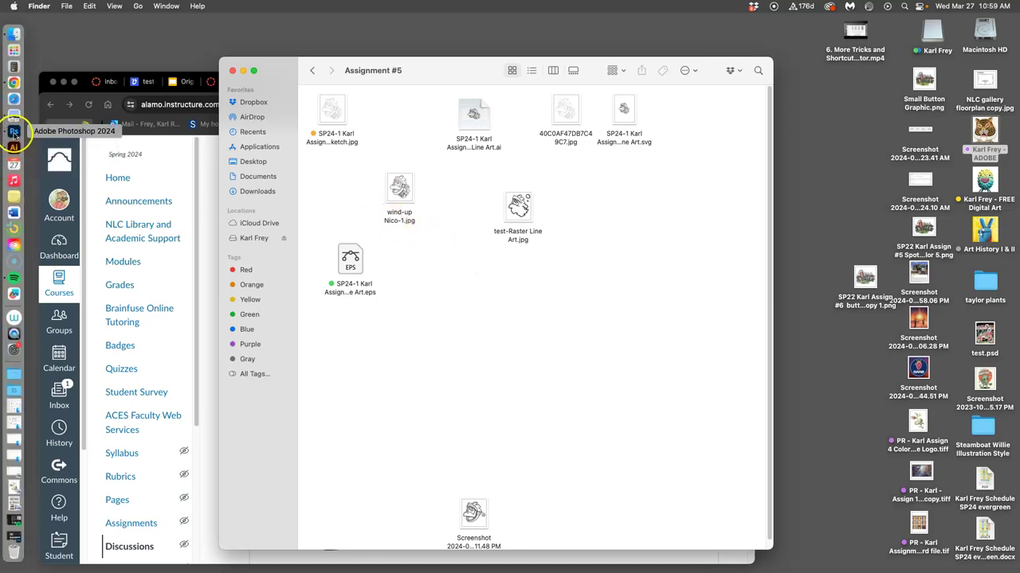
left_click(14, 134)
left_click(101, 8)
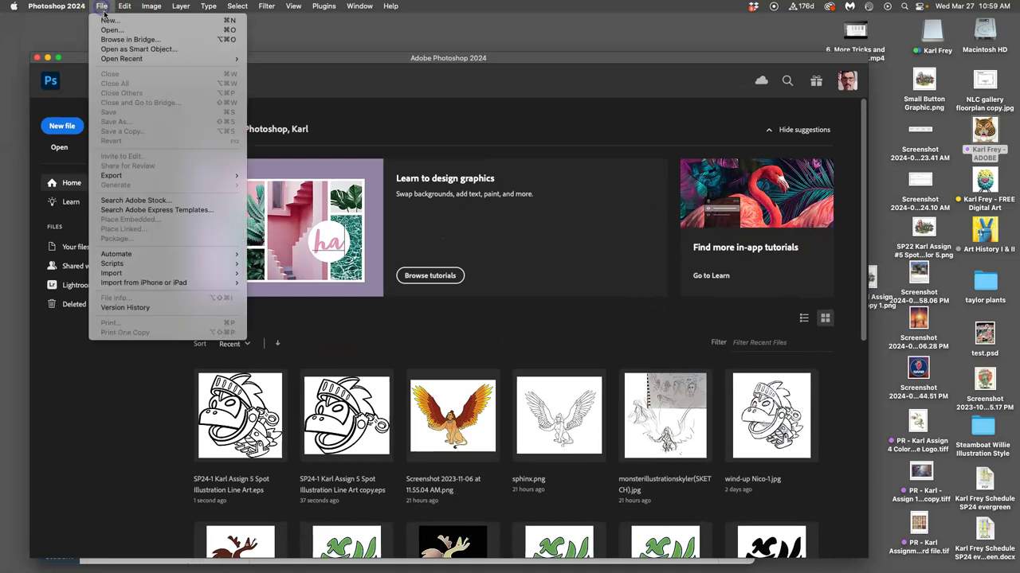
left_click(110, 20)
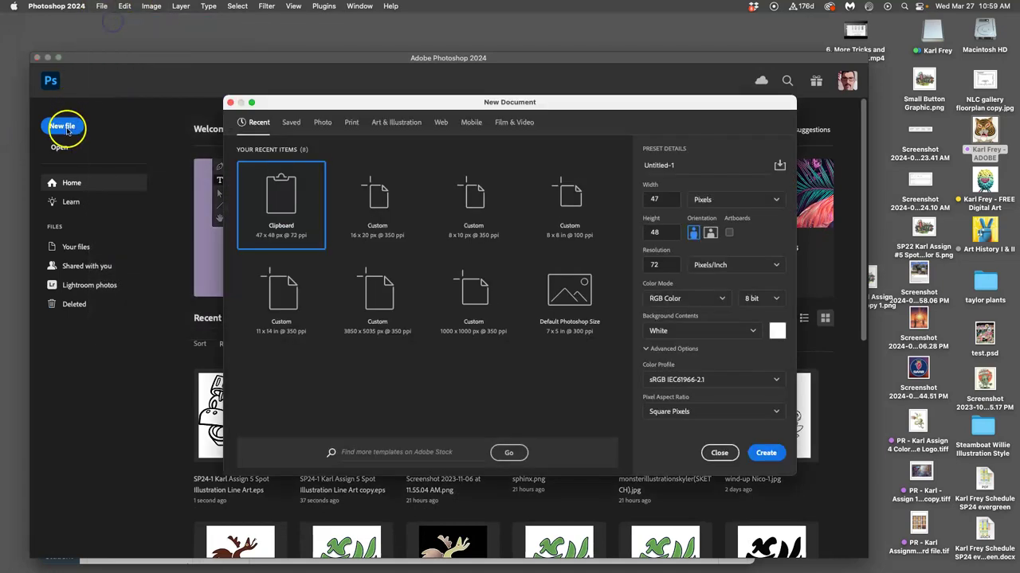
left_click(695, 203)
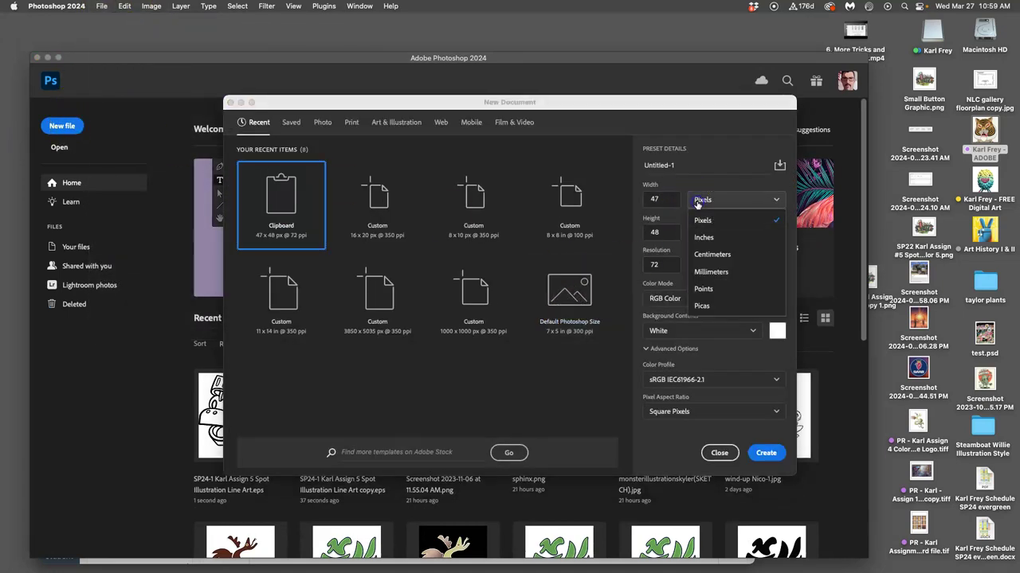
left_click(703, 221)
left_click(669, 200)
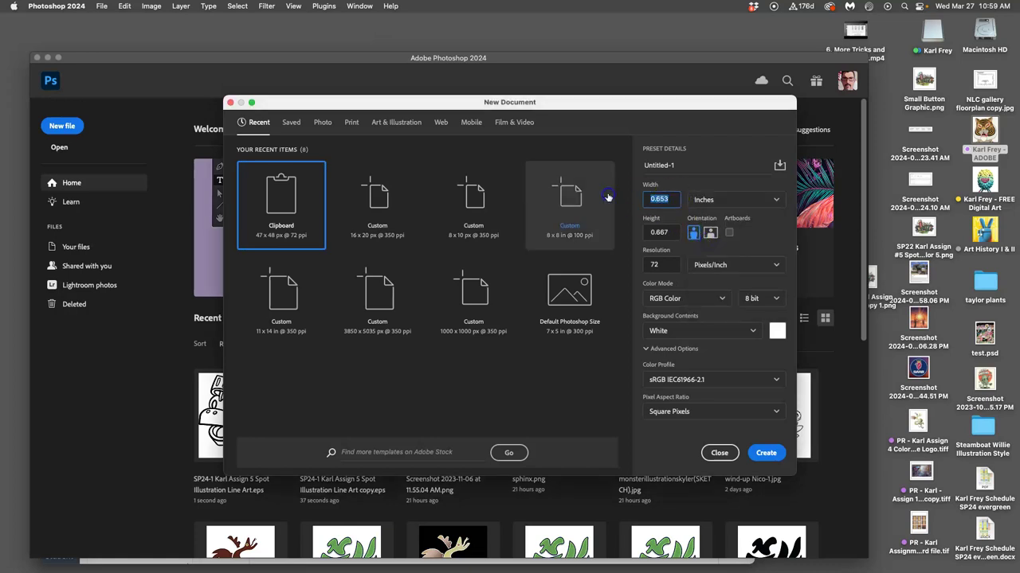
key("super+z")
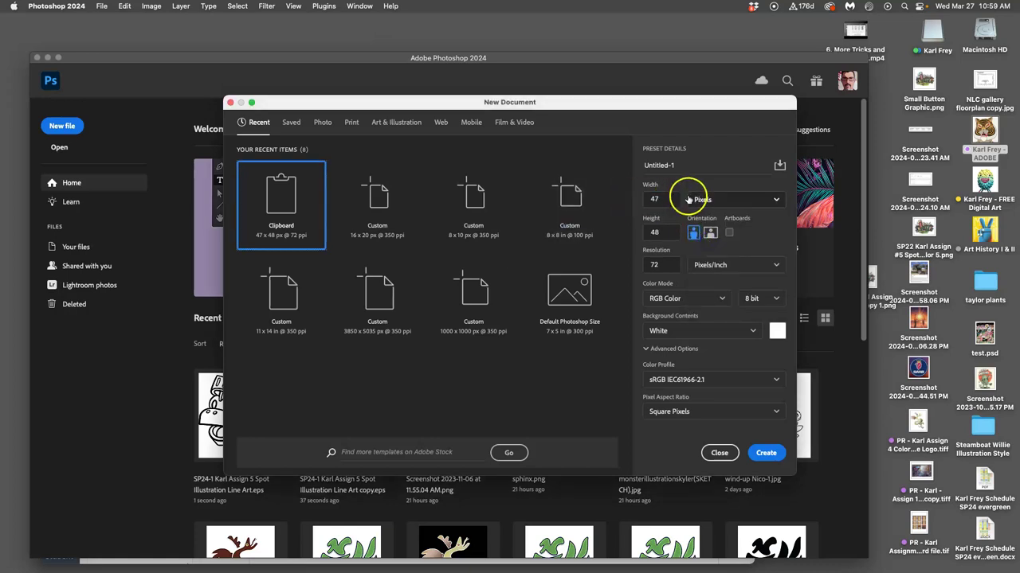
Set the new document's units to inches, with a width of 16 and a height of 20.
left_click(725, 201)
left_click(704, 238)
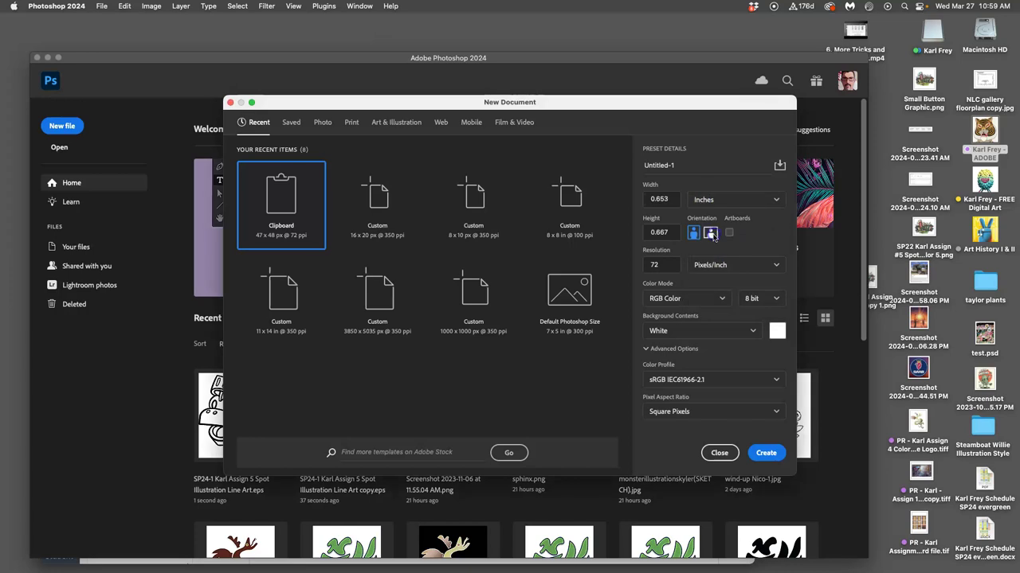
left_click(662, 199)
left_click(661, 233)
type("20")
left_click(660, 266)
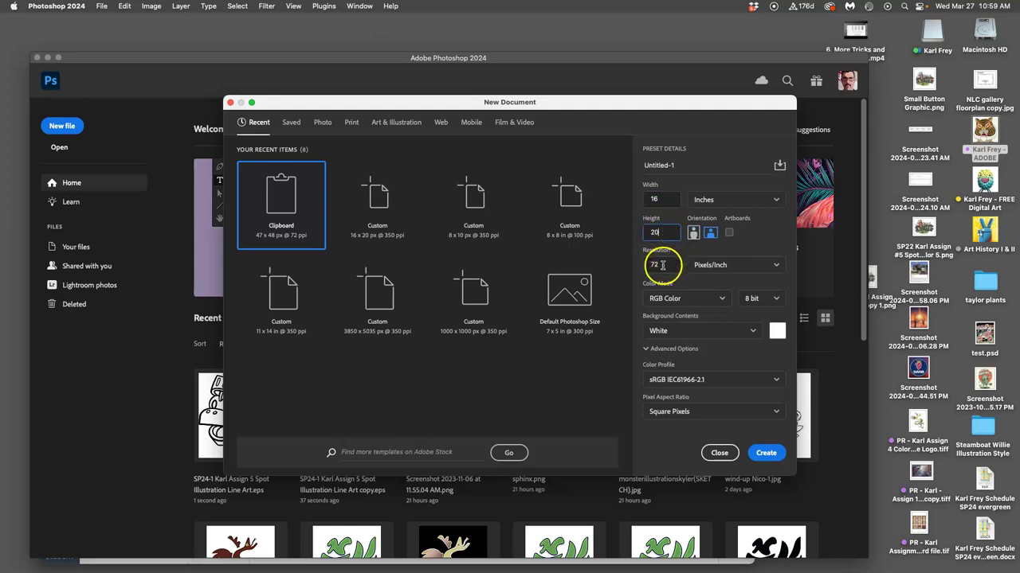